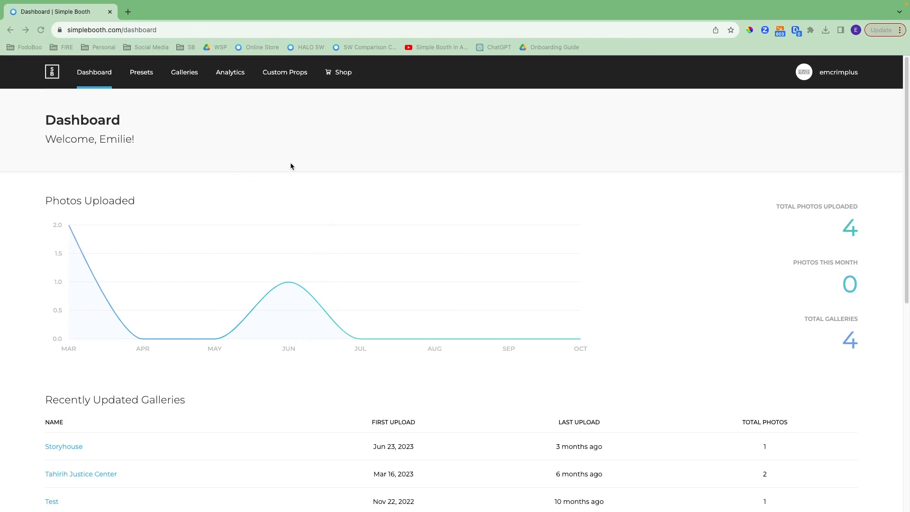
- Review the dashboard's upload statistics, recently updated galleries and newest uploads
{"action": "scroll", "coordinate": [324, 300], "scroll_direction": "down", "scroll_amount": 5}
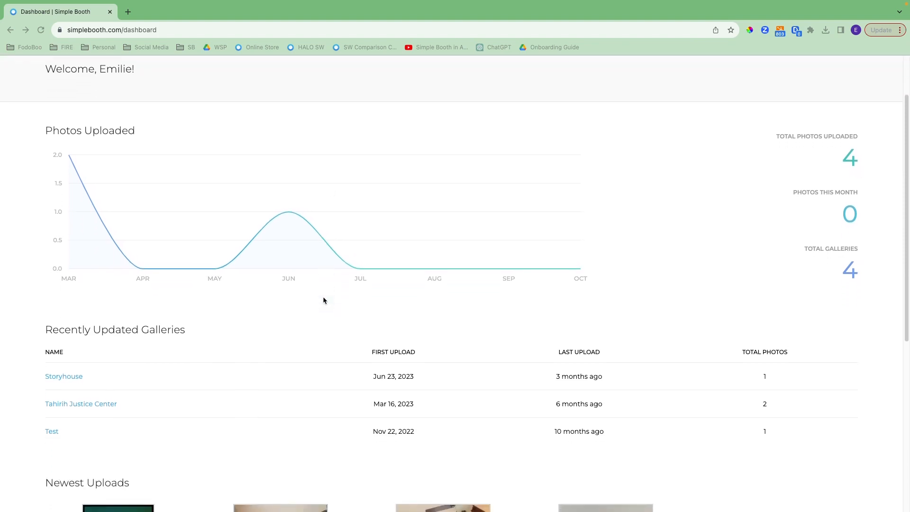
{"action": "scroll", "coordinate": [324, 301], "scroll_direction": "down", "scroll_amount": 2}
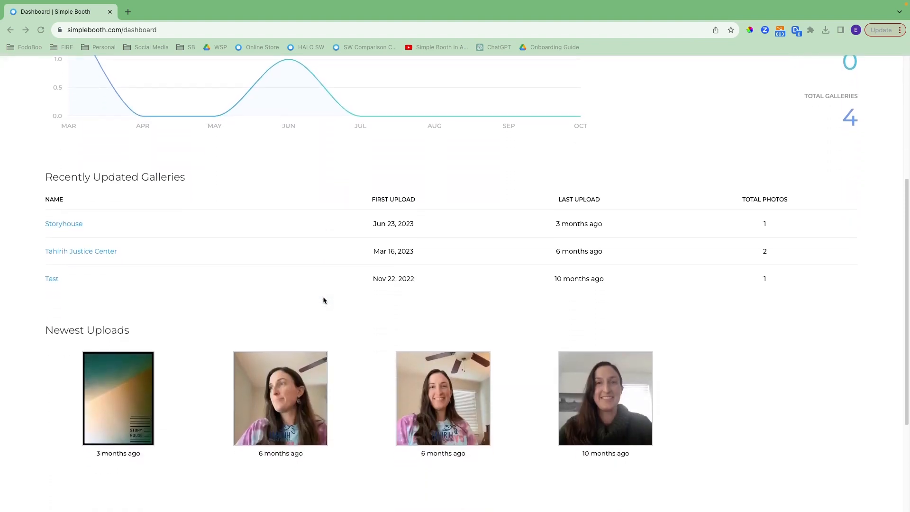
{"action": "scroll", "coordinate": [324, 300], "scroll_direction": "up", "scroll_amount": 2}
{"action": "scroll", "coordinate": [324, 301], "scroll_direction": "up", "scroll_amount": 5}
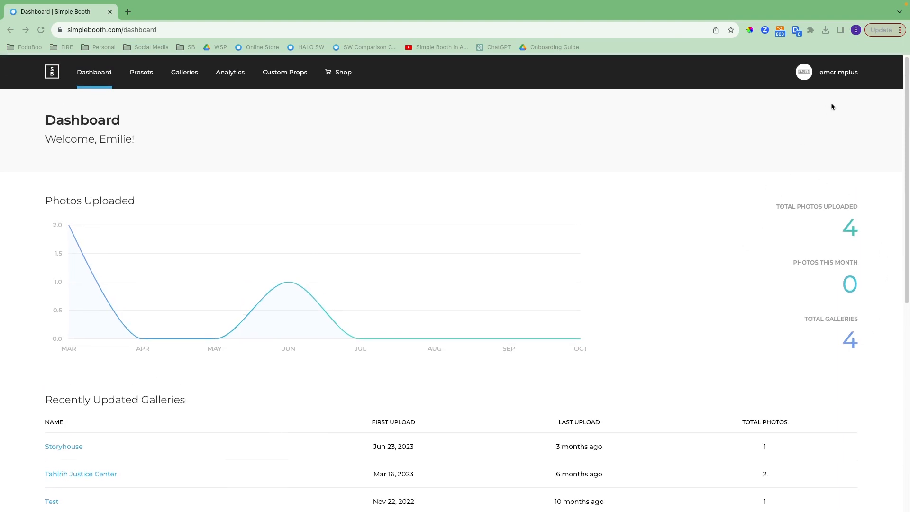
- Open the account management page and review the personal, company, country and timezone details
{"action": "left_click", "coordinate": [842, 75]}
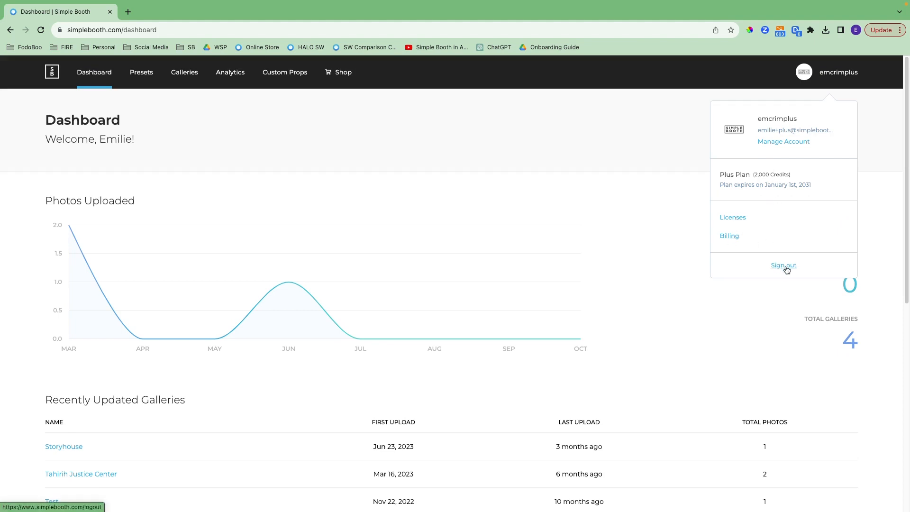
{"action": "left_click", "coordinate": [787, 143]}
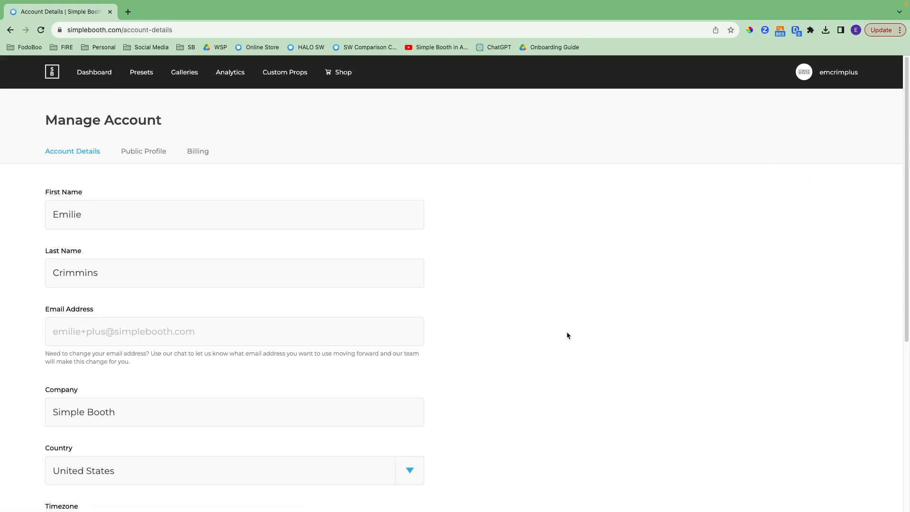
{"action": "scroll", "coordinate": [568, 335], "scroll_direction": "down", "scroll_amount": 3}
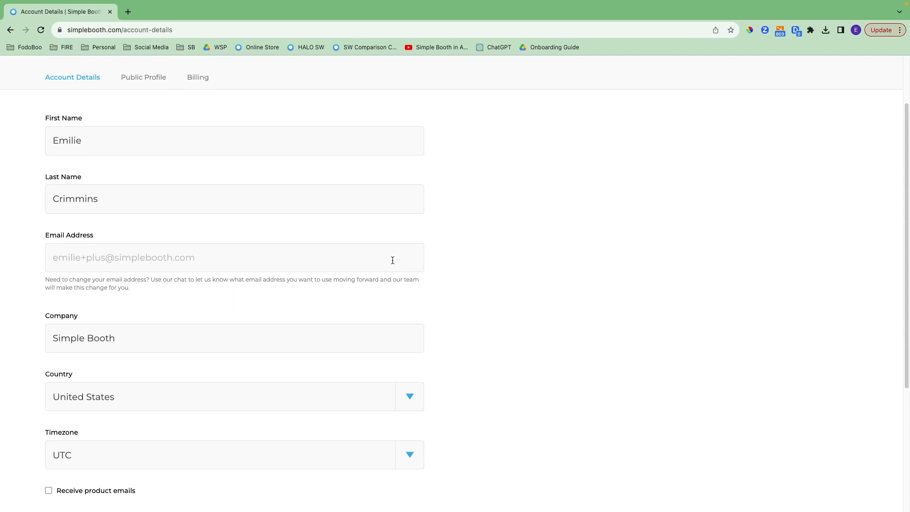
{"action": "scroll", "coordinate": [380, 297], "scroll_direction": "down", "scroll_amount": 3}
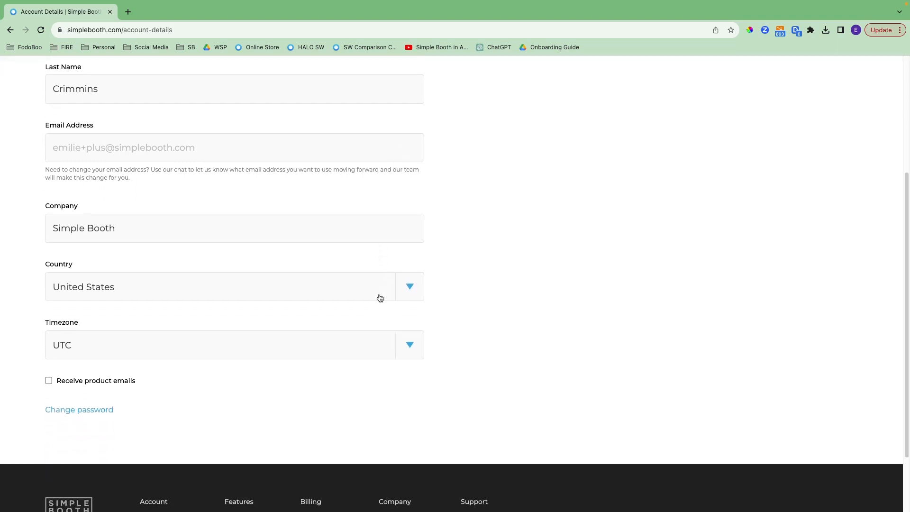
{"action": "scroll", "coordinate": [380, 297], "scroll_direction": "up", "scroll_amount": 2}
{"action": "scroll", "coordinate": [380, 297], "scroll_direction": "up", "scroll_amount": 2}
- Open the public profile settings and review the cover image, avatar, description, website and action button fields
{"action": "left_click", "coordinate": [145, 150]}
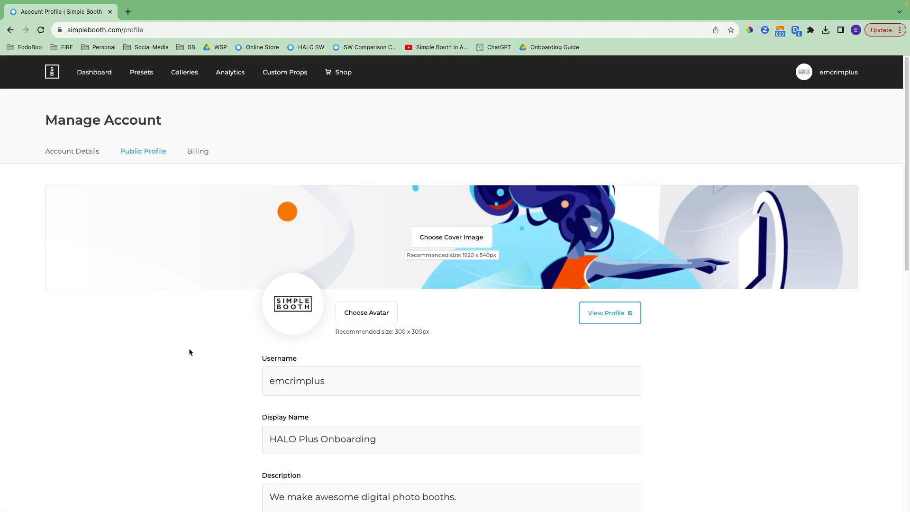
{"action": "scroll", "coordinate": [207, 361], "scroll_direction": "down", "scroll_amount": 2}
{"action": "scroll", "coordinate": [207, 362], "scroll_direction": "down", "scroll_amount": 5}
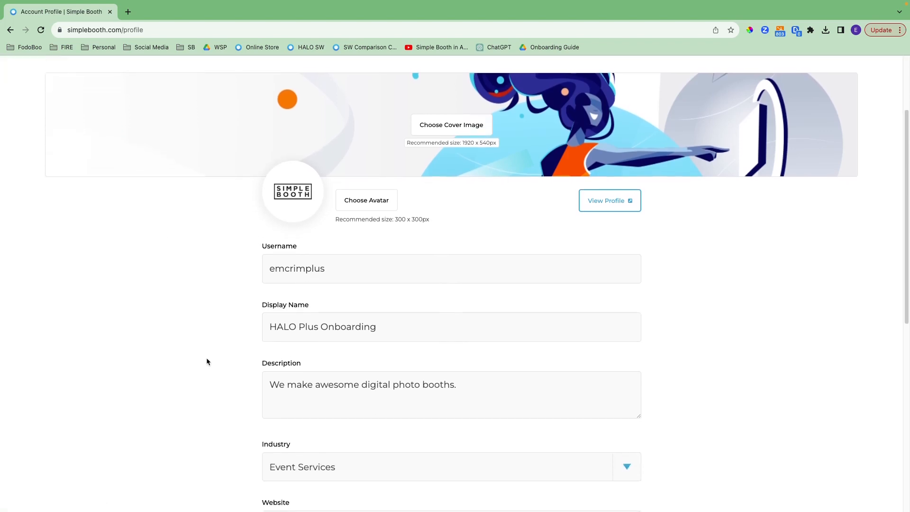
{"action": "scroll", "coordinate": [207, 362], "scroll_direction": "down", "scroll_amount": 3}
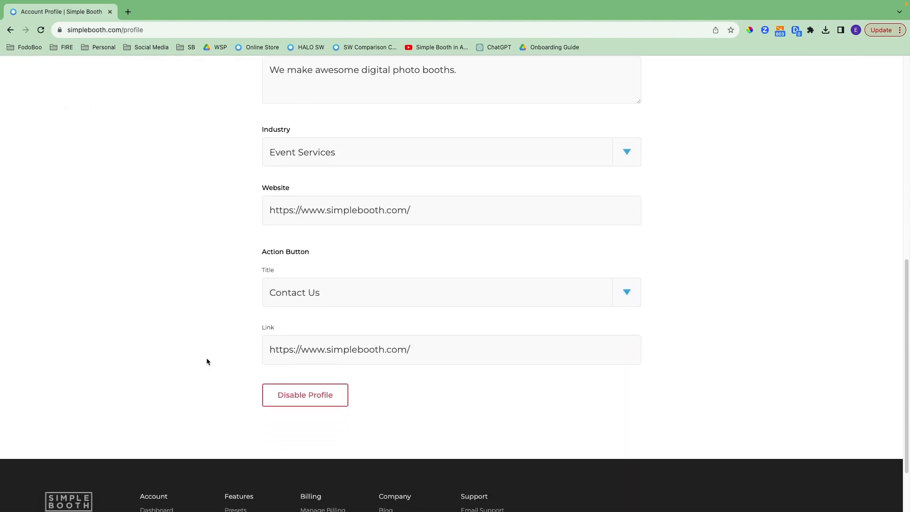
{"action": "scroll", "coordinate": [206, 362], "scroll_direction": "up", "scroll_amount": 7}
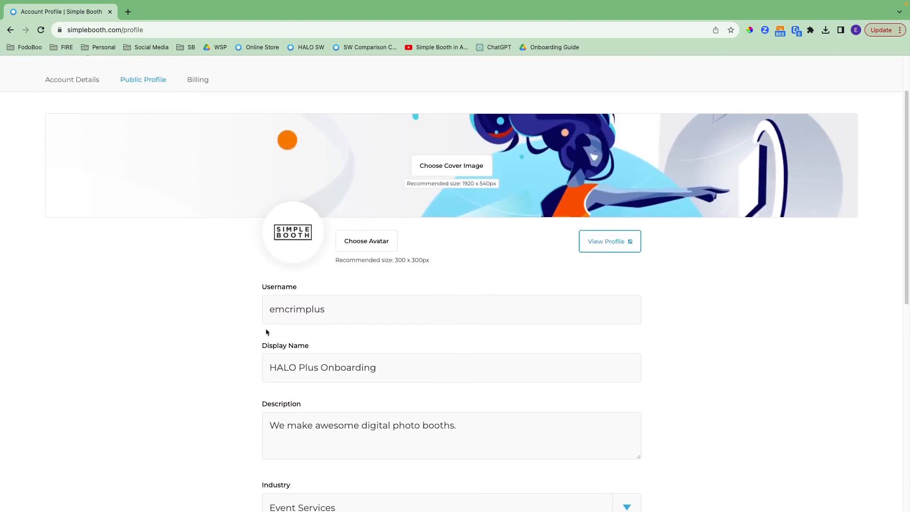
- View the live public profile page and its website embed code for promotion, and close the page
{"action": "left_click", "coordinate": [608, 243]}
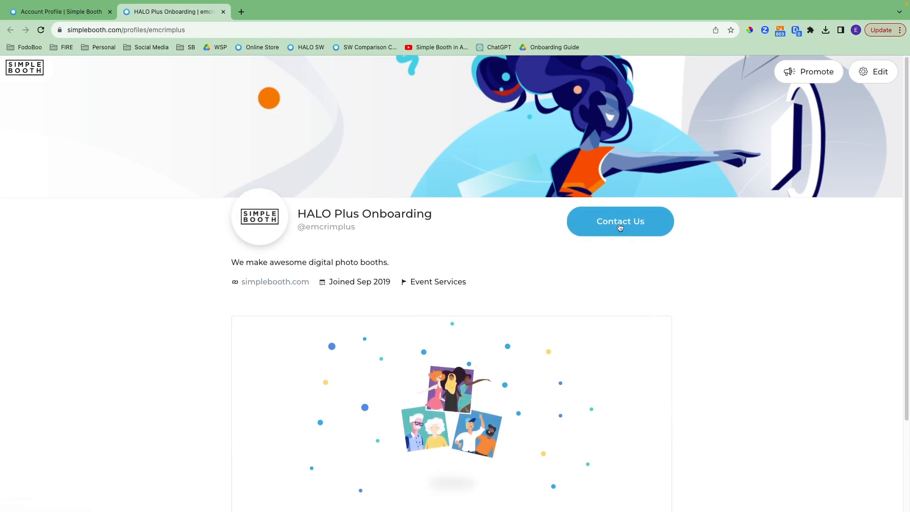
{"action": "left_click", "coordinate": [805, 76]}
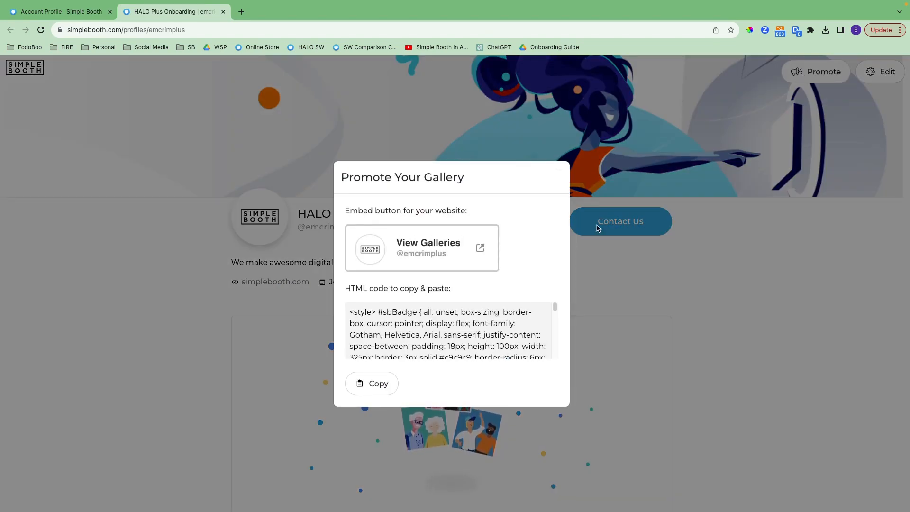
{"action": "left_click", "coordinate": [605, 278]}
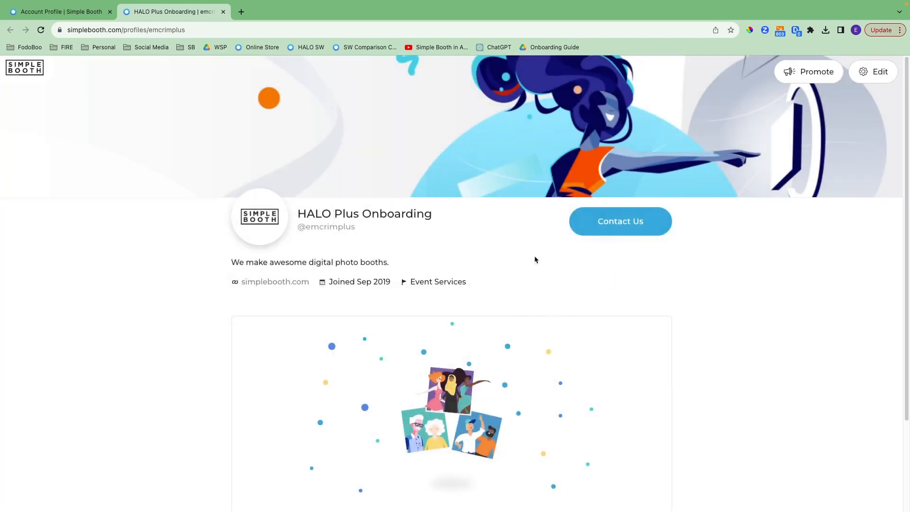
{"action": "left_click", "coordinate": [223, 13]}
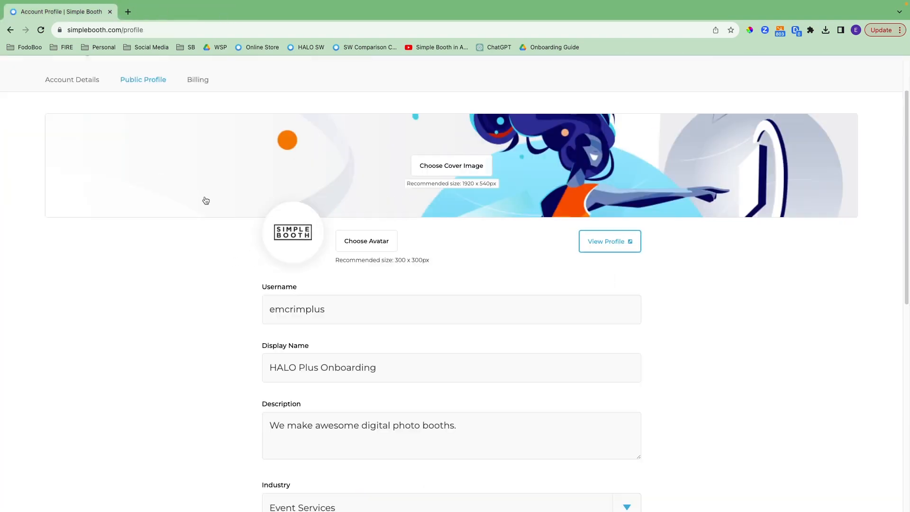
- Review the account's billing sections: subscription, Virtual Booth credit purchase amounts, payment methods and invoices
{"action": "scroll", "coordinate": [203, 199], "scroll_direction": "up", "scroll_amount": 2}
{"action": "left_click", "coordinate": [205, 152]}
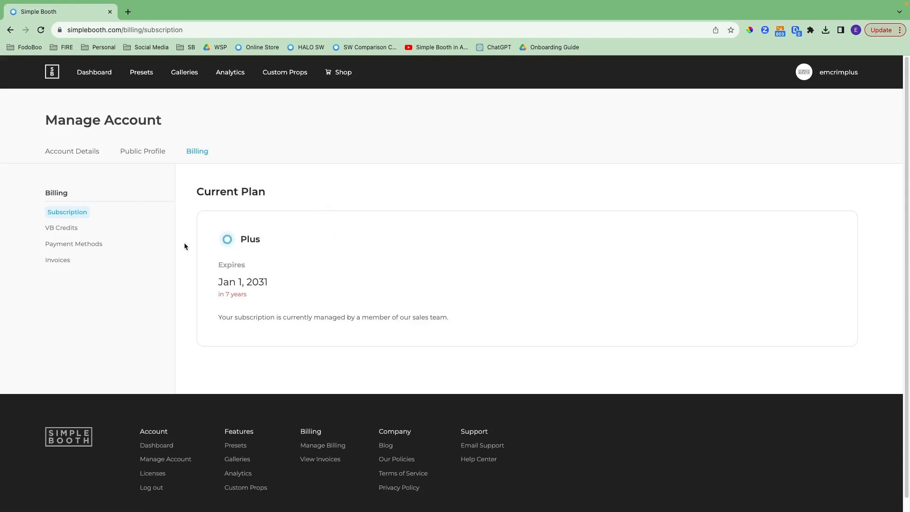
{"action": "left_click", "coordinate": [71, 230]}
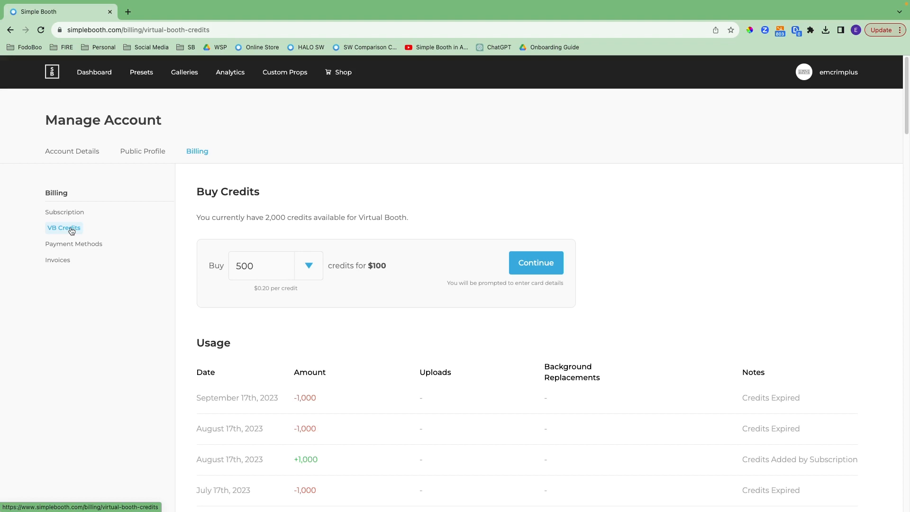
{"action": "left_click", "coordinate": [313, 279]}
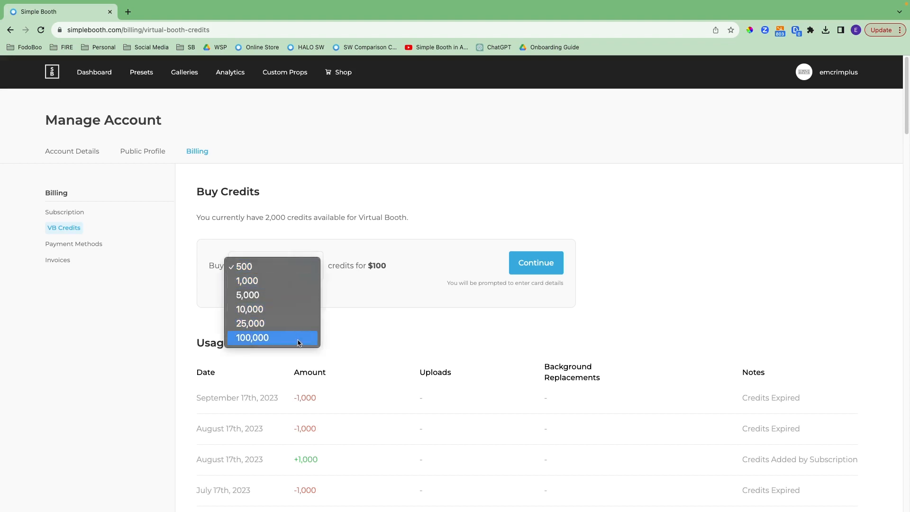
{"action": "left_click", "coordinate": [457, 203]}
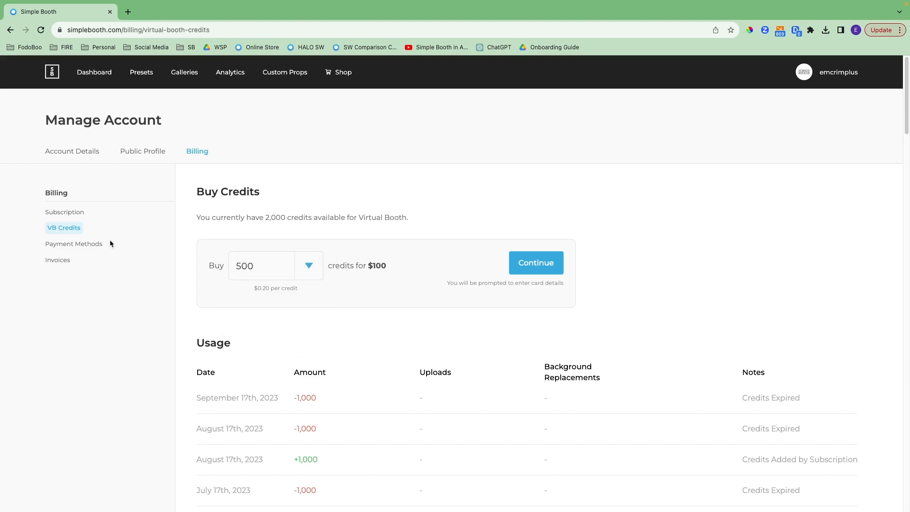
{"action": "left_click", "coordinate": [65, 244]}
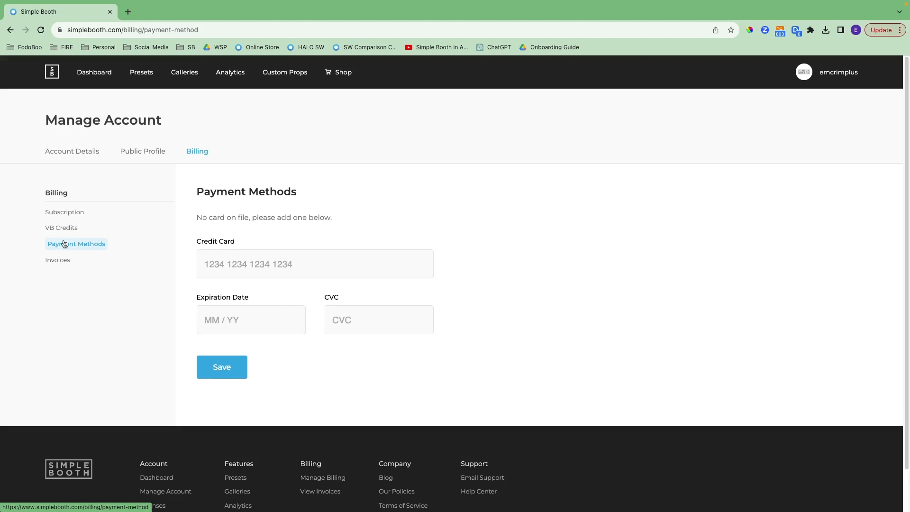
{"action": "left_click", "coordinate": [66, 263]}
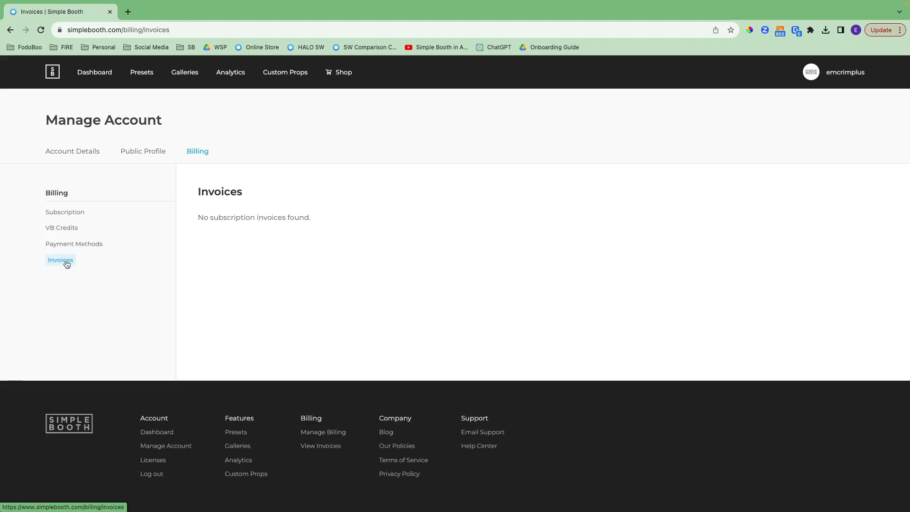
- Go to the presets list and compare the all, archived and active presets, ending on the active ones
{"action": "left_click", "coordinate": [102, 79]}
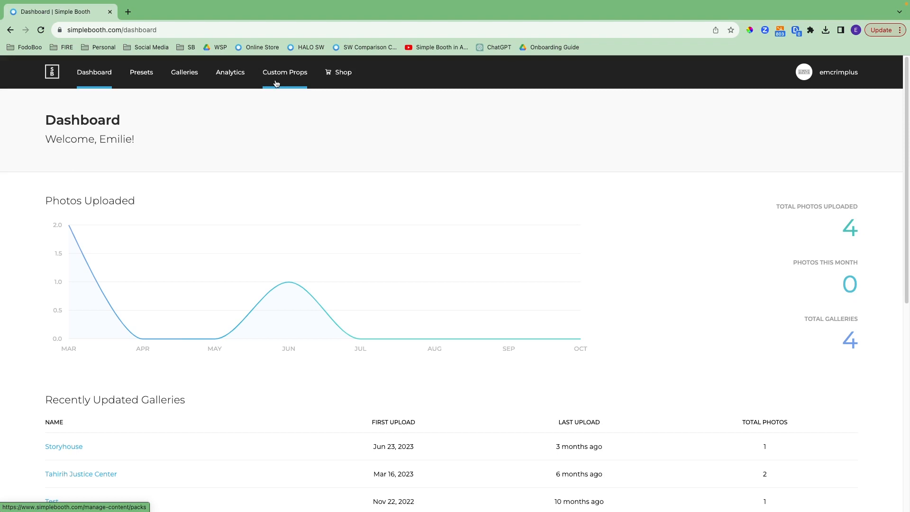
{"action": "left_click", "coordinate": [139, 79]}
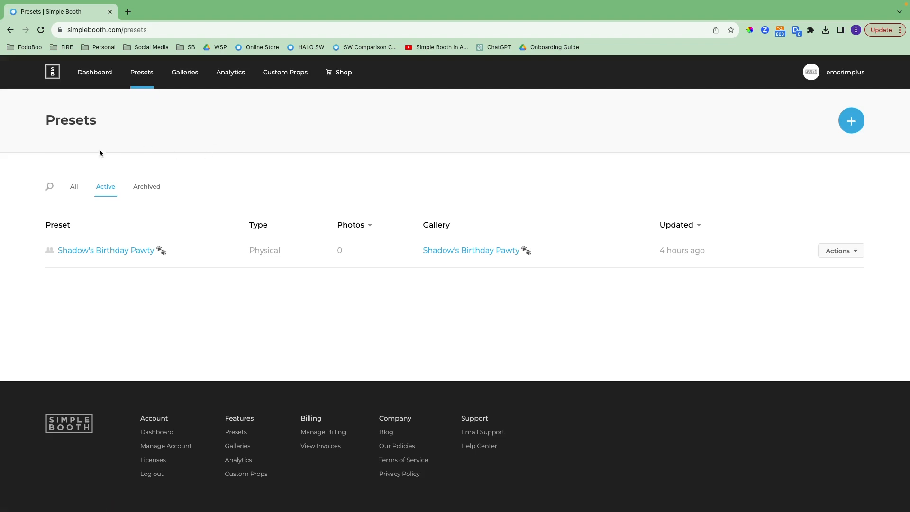
{"action": "left_click", "coordinate": [75, 188]}
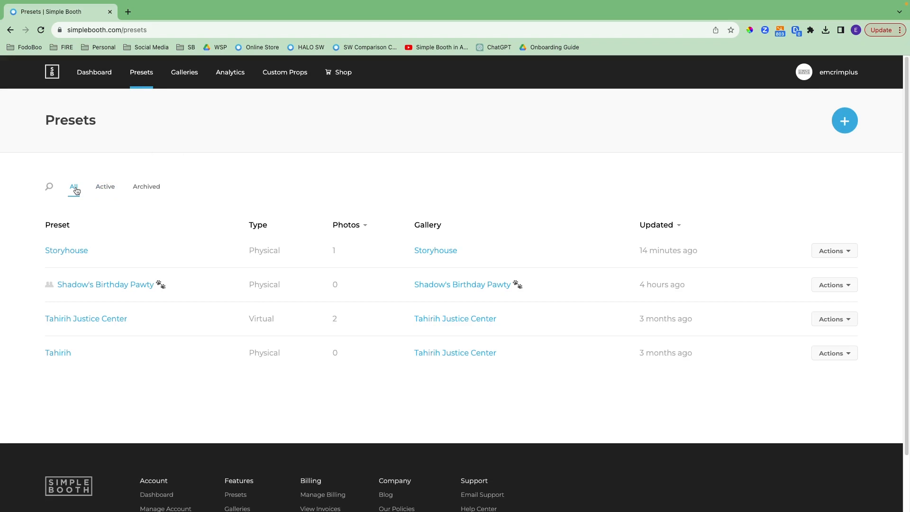
{"action": "left_click", "coordinate": [105, 190]}
{"action": "left_click", "coordinate": [141, 190]}
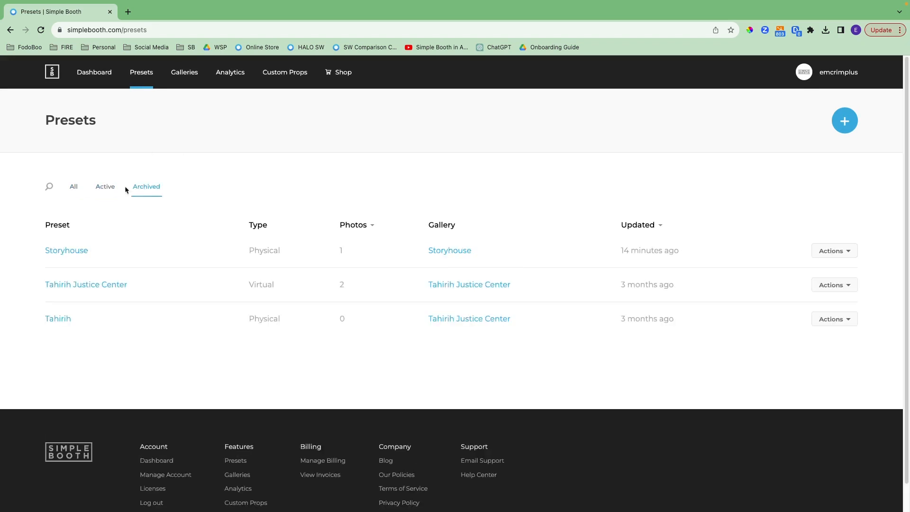
{"action": "left_click", "coordinate": [108, 189]}
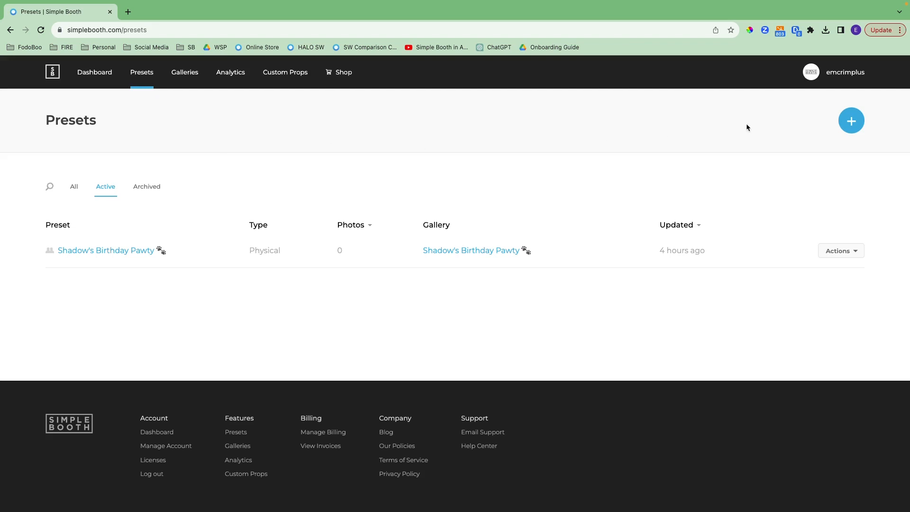
- Start a new preset named "Your Event/Venue Name" with the Physical (your iPad) capture type and continue to its gallery settings
{"action": "left_click", "coordinate": [852, 121]}
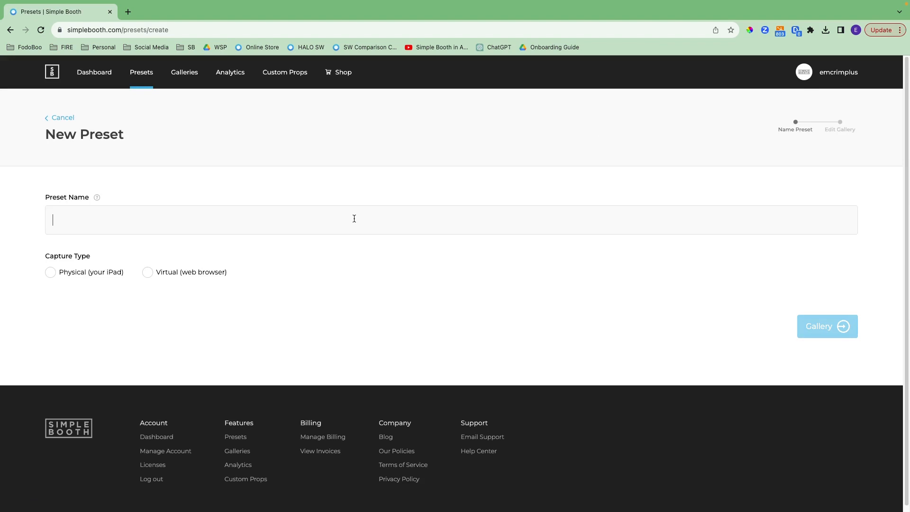
{"action": "left_click", "coordinate": [354, 218]}
{"action": "type", "text": "YourE"}
{"action": "key", "text": "BackSpace"}
{"action": "type", "text": "Event/Venue Name"}
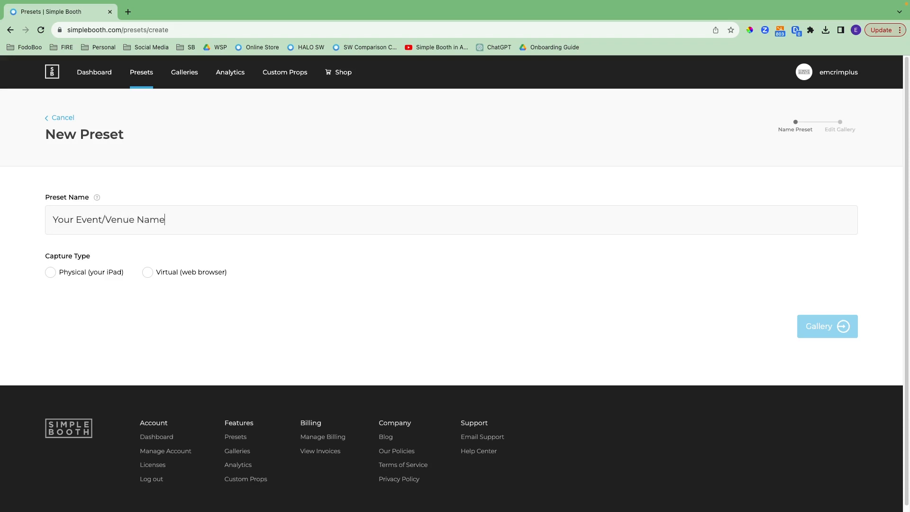
{"action": "left_click", "coordinate": [51, 273]}
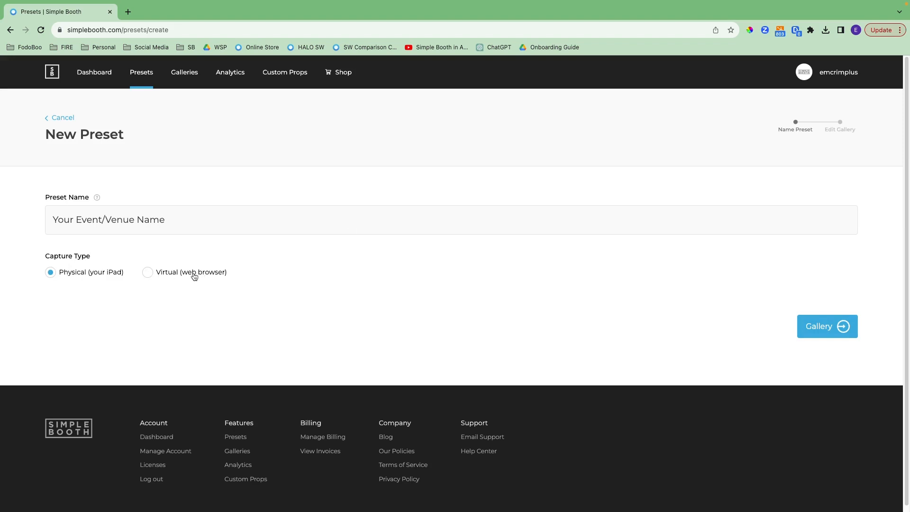
{"action": "left_click", "coordinate": [817, 330]}
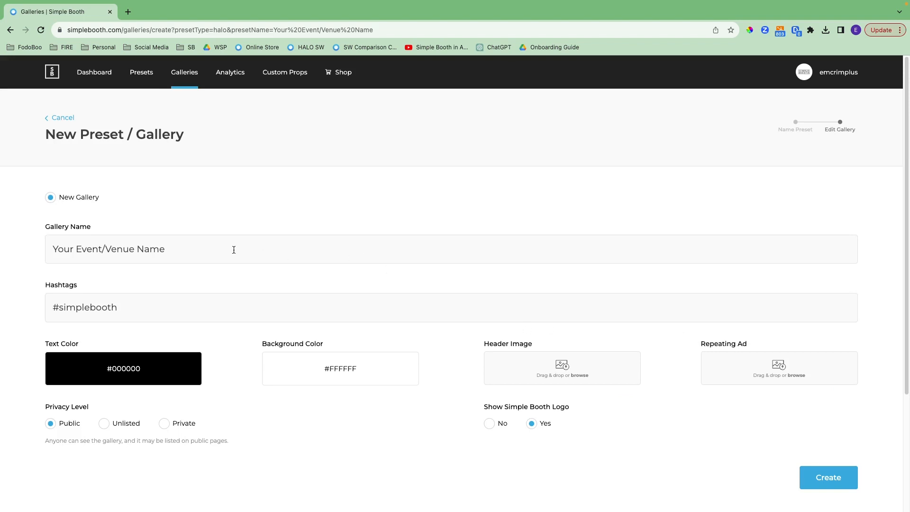
- Add the hashtag #halo after #simplebooth in the new gallery's hashtags
{"action": "scroll", "coordinate": [233, 250], "scroll_direction": "down", "scroll_amount": 1}
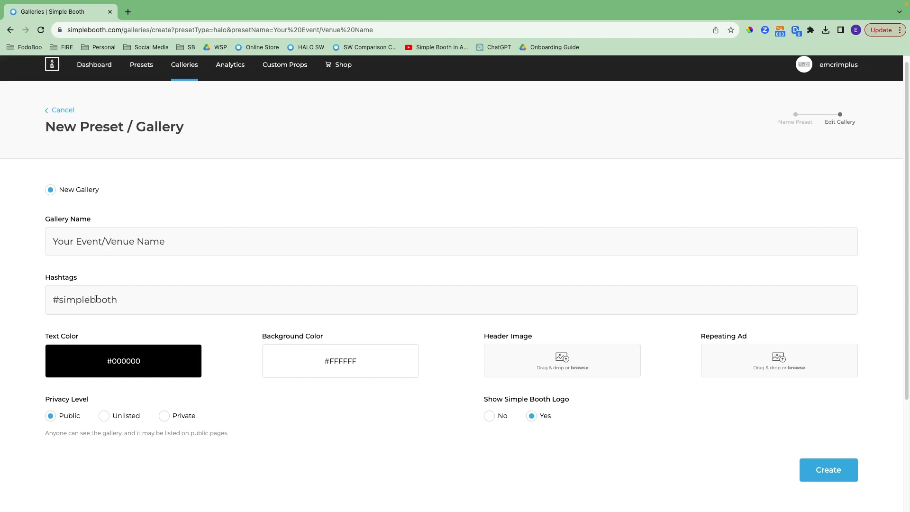
{"action": "left_click", "coordinate": [130, 304]}
{"action": "type", "text": "#halo"}
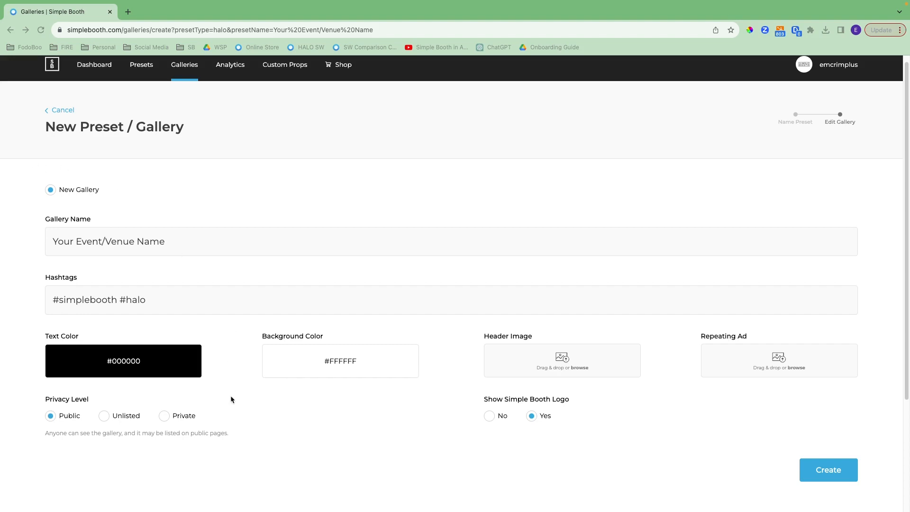
- Look at the color picker for the new gallery's text color and close it without choosing another color
{"action": "scroll", "coordinate": [231, 400], "scroll_direction": "down", "scroll_amount": 1}
{"action": "scroll", "coordinate": [232, 399], "scroll_direction": "down", "scroll_amount": 2}
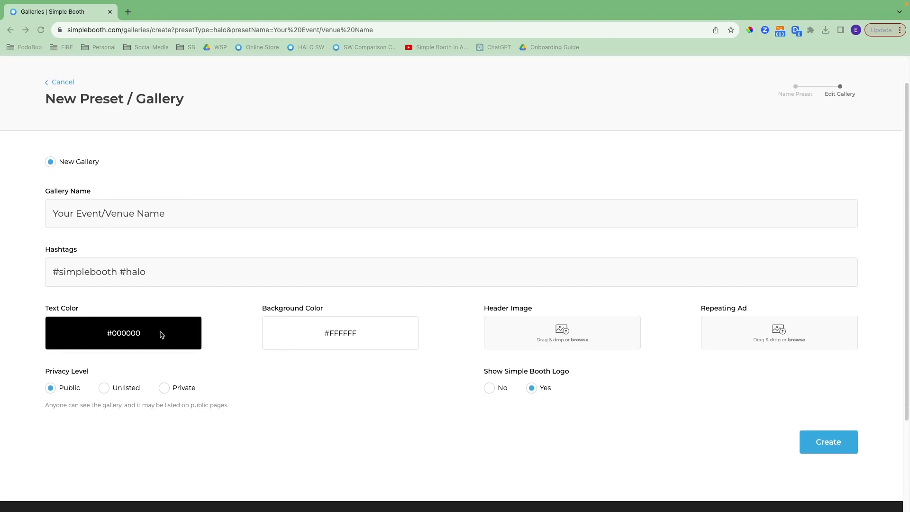
{"action": "left_click", "coordinate": [129, 338]}
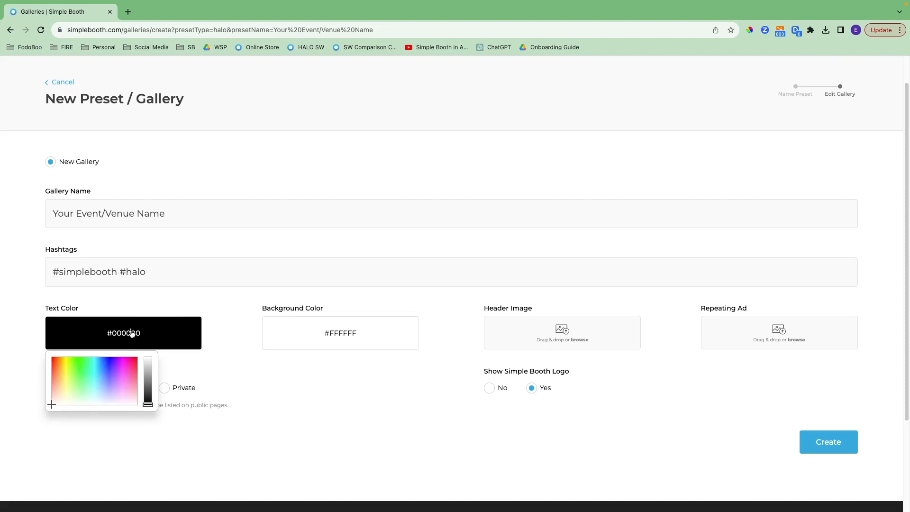
{"action": "left_click", "coordinate": [239, 336]}
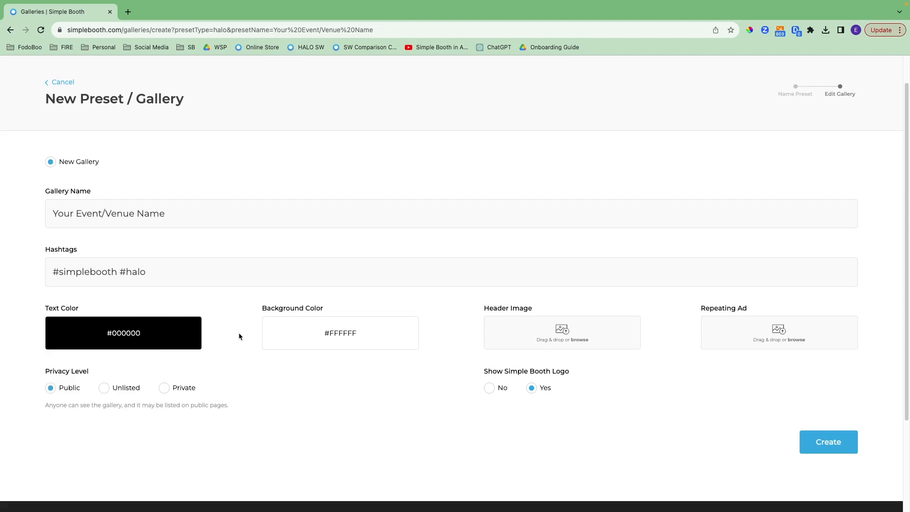
- Check the background color picker without choosing another color, and upload header.png as the new gallery's header image
{"action": "left_click", "coordinate": [345, 337]}
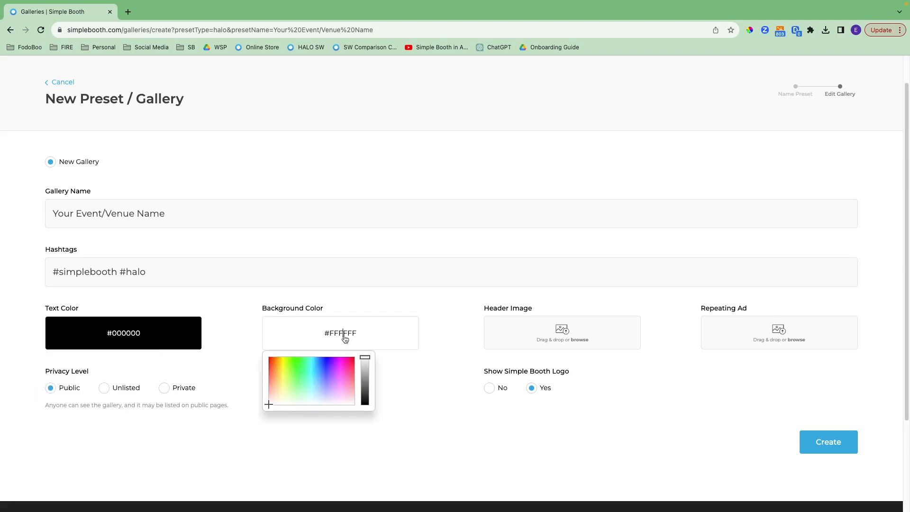
{"action": "left_click", "coordinate": [450, 328]}
{"action": "left_click", "coordinate": [546, 335]}
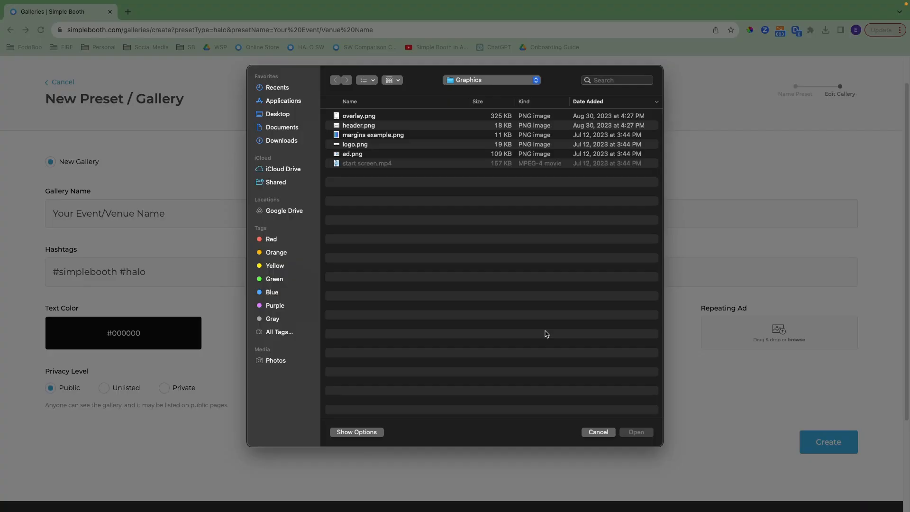
{"action": "left_click", "coordinate": [364, 128]}
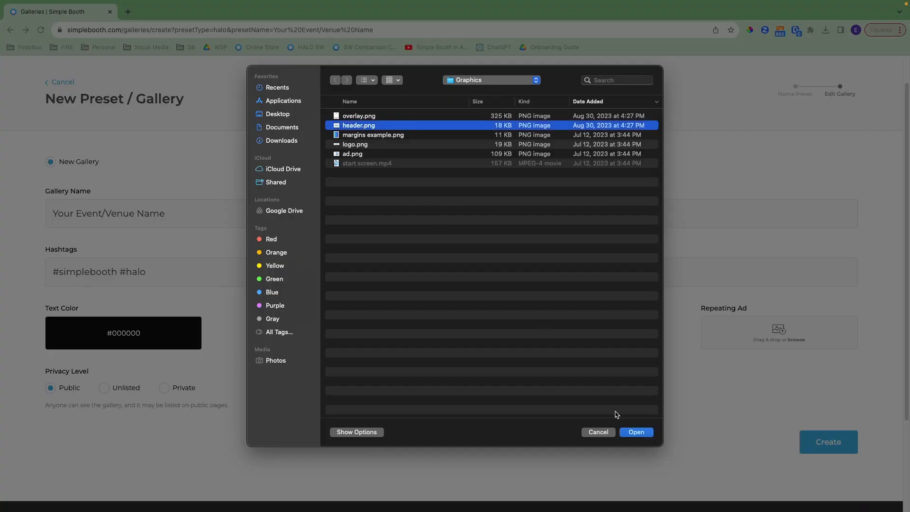
{"action": "left_click", "coordinate": [636, 432]}
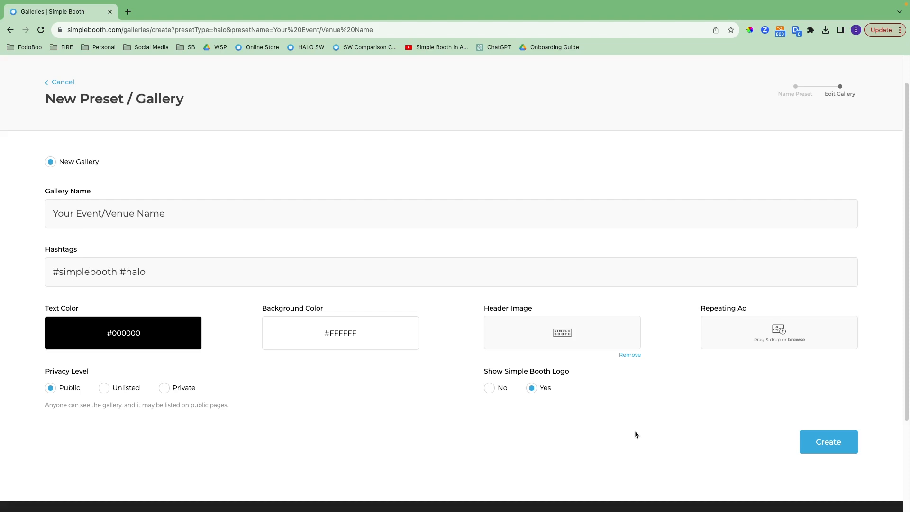
- Upload ad.png from the Graphics folder as the new gallery's repeating ad
{"action": "left_click", "coordinate": [782, 336]}
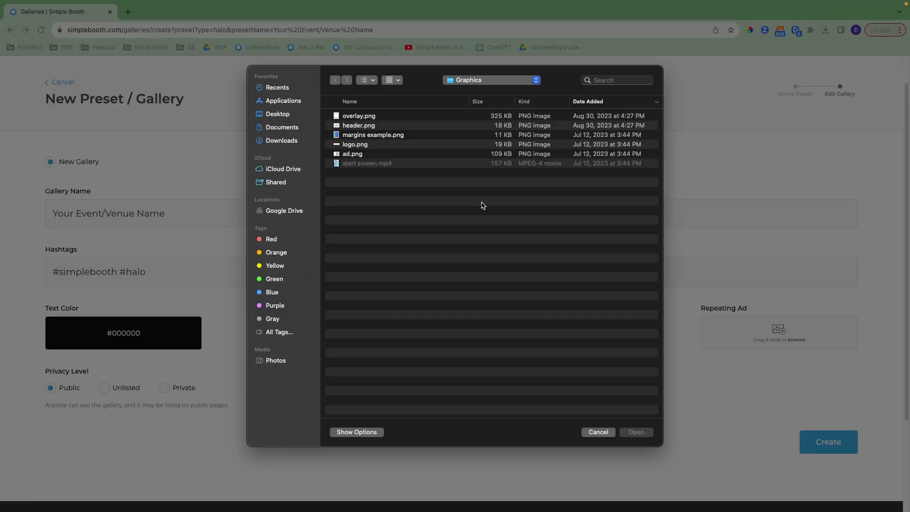
{"action": "left_click", "coordinate": [366, 154]}
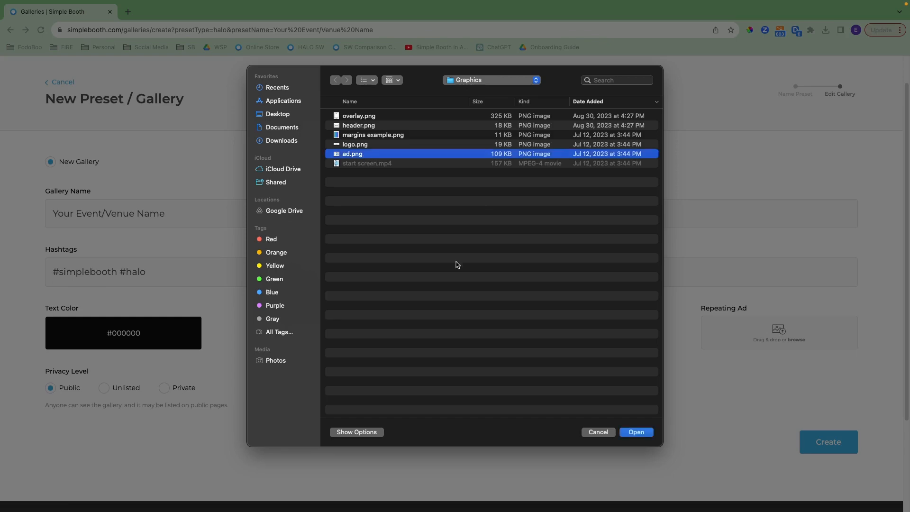
{"action": "left_click", "coordinate": [637, 433]}
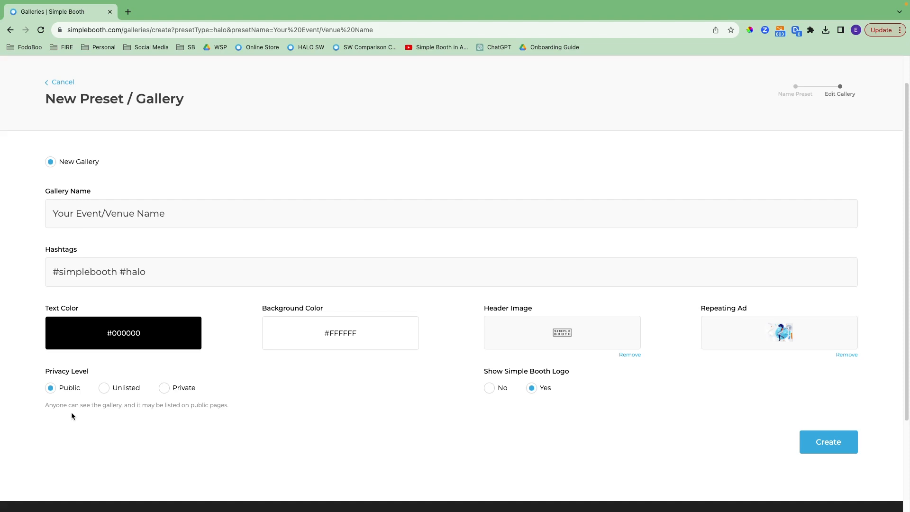
- Compare the Unlisted and Private privacy levels for the new gallery, and set it back to Public
{"action": "left_click", "coordinate": [105, 387]}
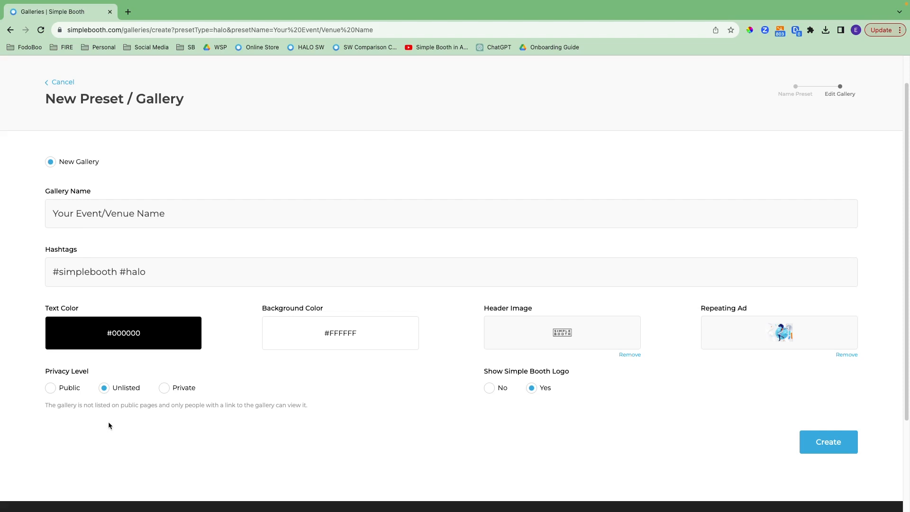
{"action": "left_click", "coordinate": [164, 389]}
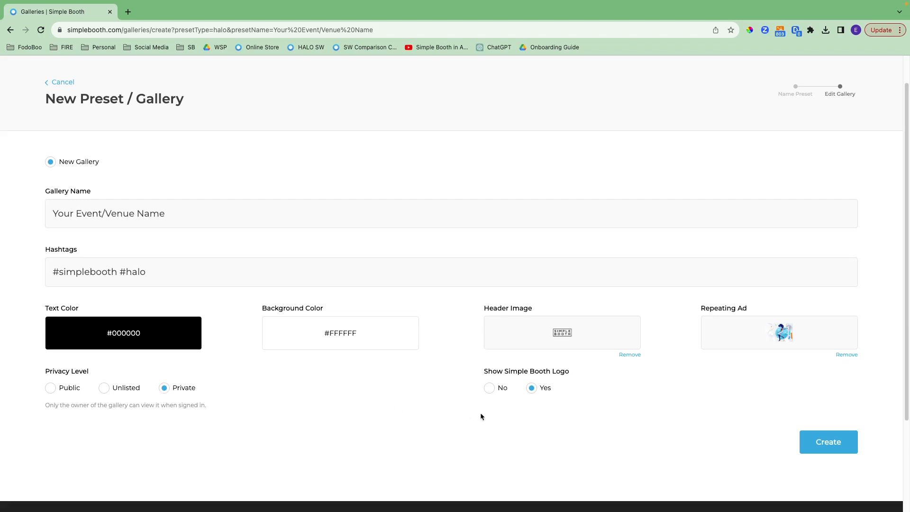
{"action": "left_click", "coordinate": [52, 392]}
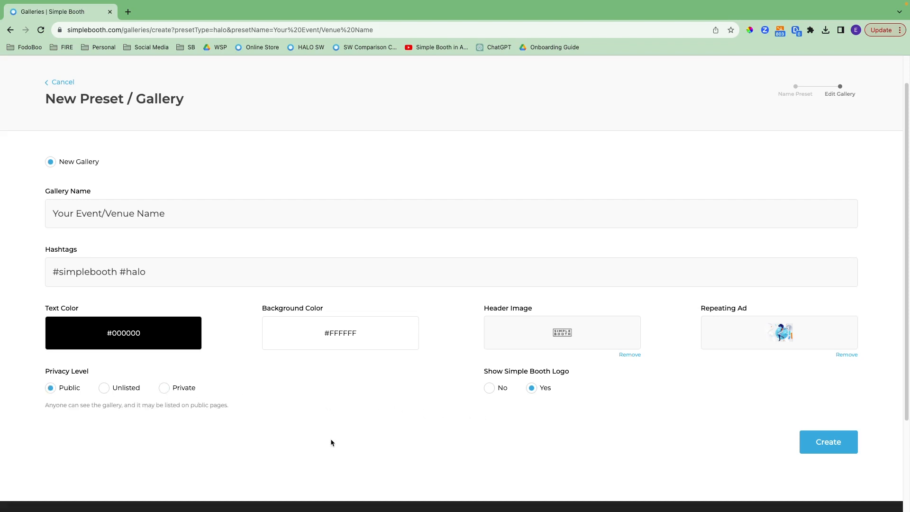
- Turn off the Simple Booth logo for the gallery and create the preset with it
{"action": "left_click", "coordinate": [492, 389]}
{"action": "left_click", "coordinate": [818, 443]}
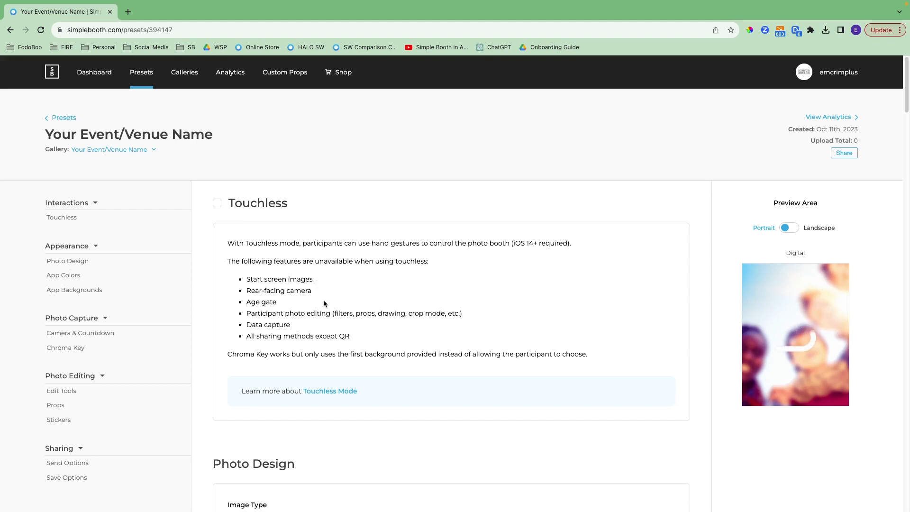
- Look over the new preset's Touchless and Photo Design settings and open the linked Design Guide
{"action": "scroll", "coordinate": [324, 303], "scroll_direction": "down", "scroll_amount": 3}
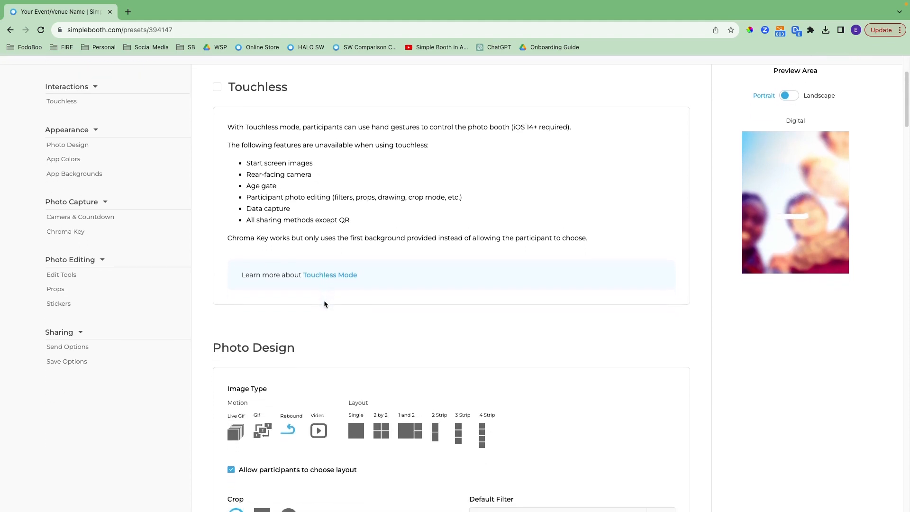
{"action": "scroll", "coordinate": [325, 303], "scroll_direction": "down", "scroll_amount": 1}
{"action": "scroll", "coordinate": [324, 304], "scroll_direction": "down", "scroll_amount": 3}
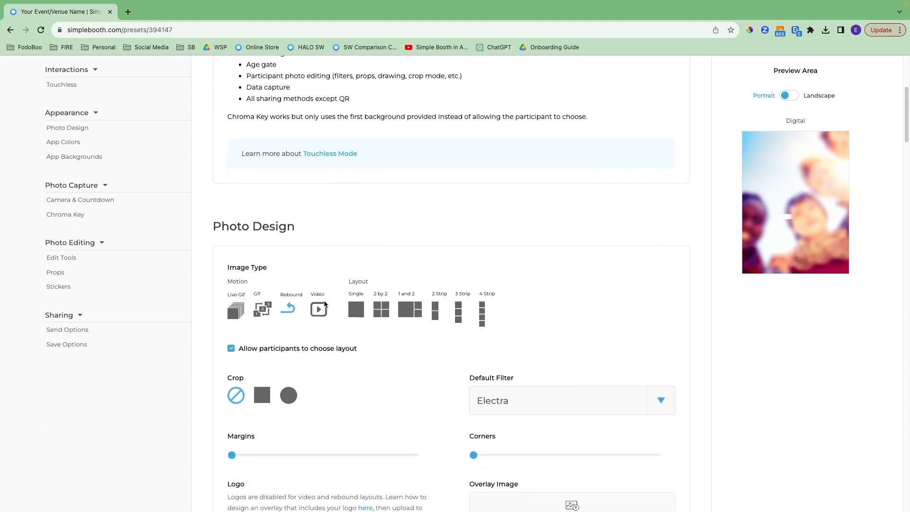
{"action": "scroll", "coordinate": [324, 304], "scroll_direction": "down", "scroll_amount": 3}
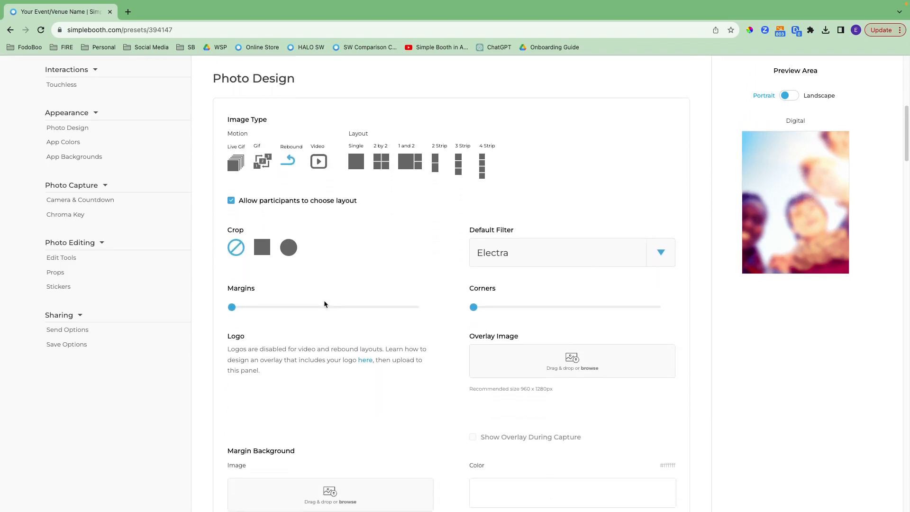
{"action": "scroll", "coordinate": [324, 304], "scroll_direction": "down", "scroll_amount": 3}
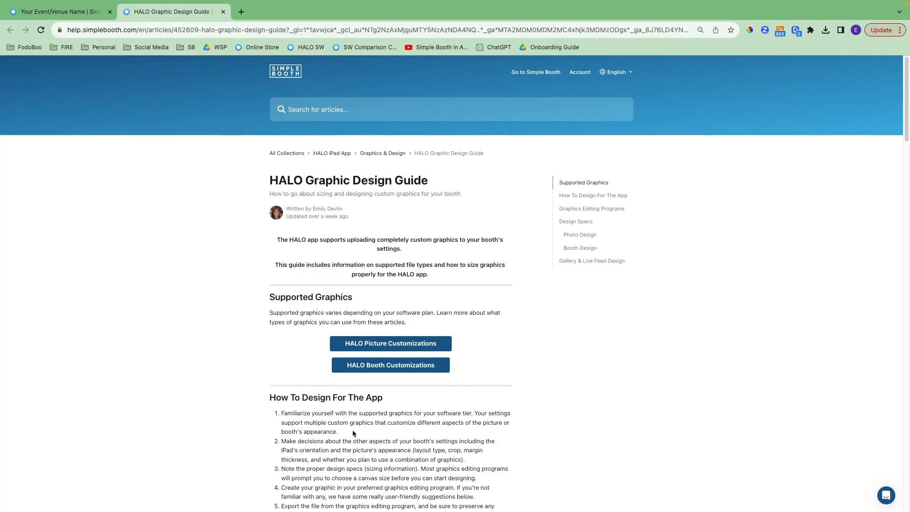
- Read the graphic sizing specs in the HALO Graphic Design Guide, and return to the preset's settings
{"action": "scroll", "coordinate": [354, 434], "scroll_direction": "down", "scroll_amount": 9}
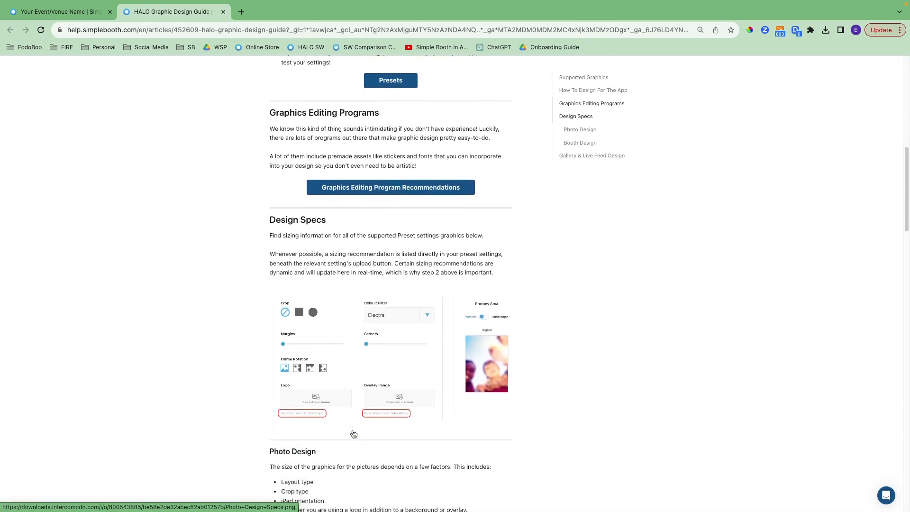
{"action": "scroll", "coordinate": [353, 434], "scroll_direction": "down", "scroll_amount": 5}
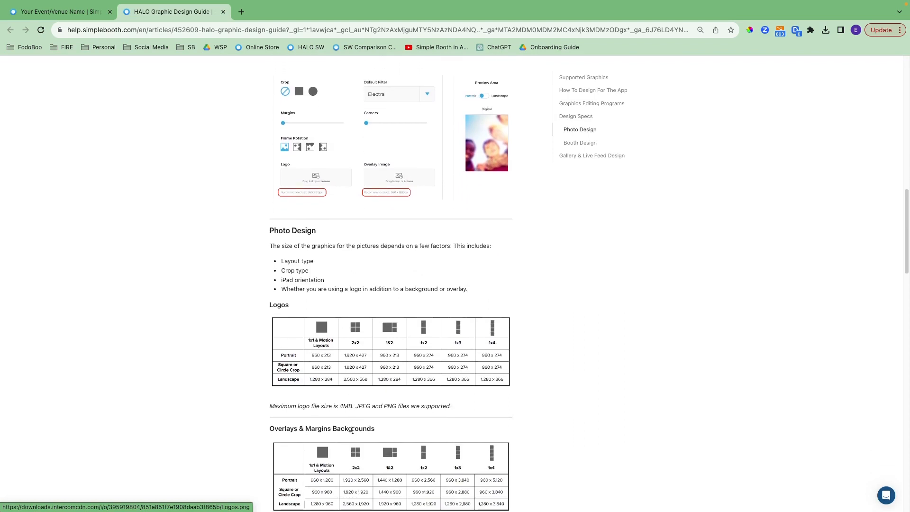
{"action": "scroll", "coordinate": [353, 431], "scroll_direction": "down", "scroll_amount": 3}
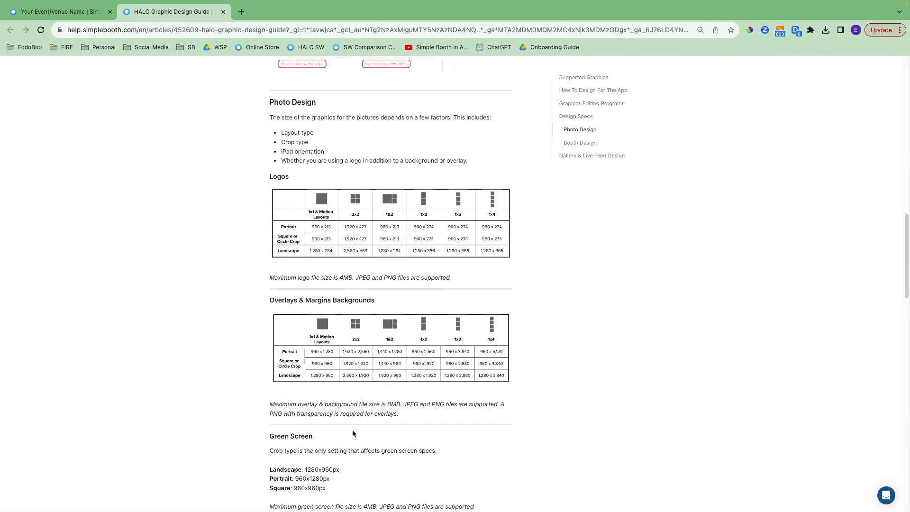
{"action": "scroll", "coordinate": [353, 433], "scroll_direction": "down", "scroll_amount": 6}
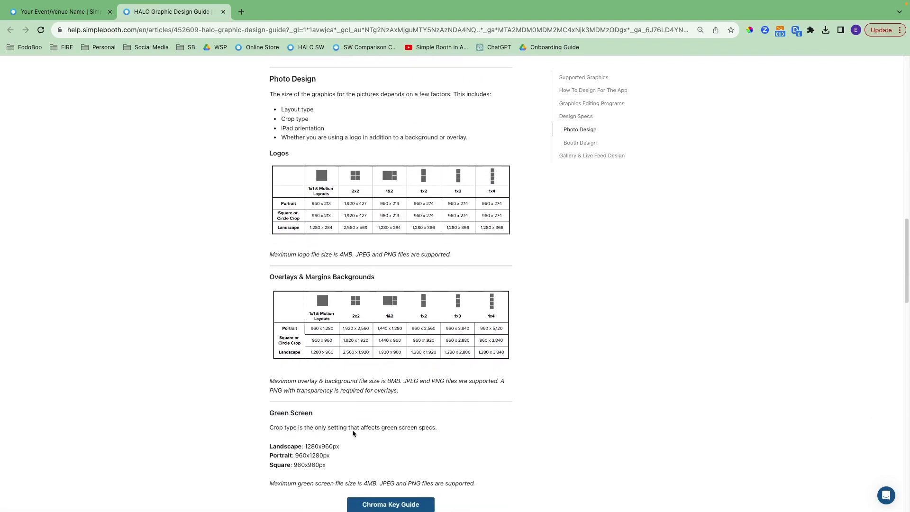
{"action": "scroll", "coordinate": [354, 433], "scroll_direction": "down", "scroll_amount": 2}
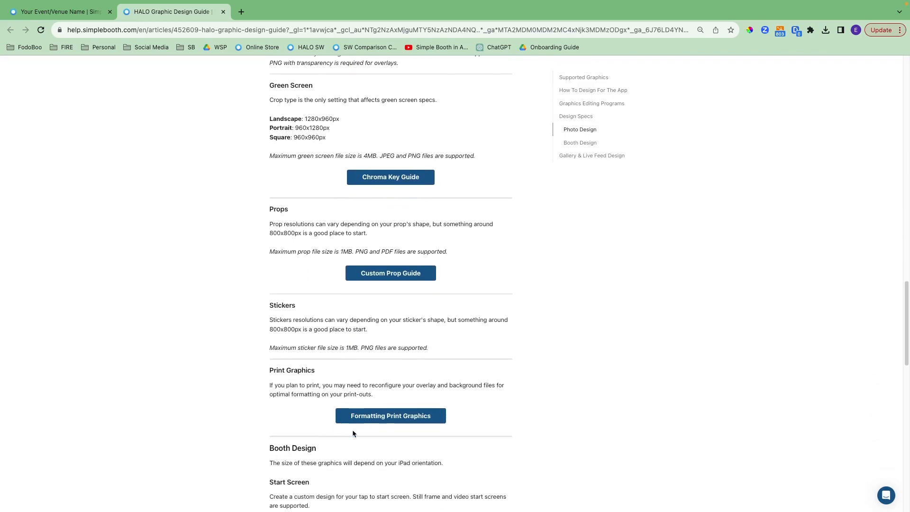
{"action": "scroll", "coordinate": [353, 433], "scroll_direction": "up", "scroll_amount": 15}
{"action": "scroll", "coordinate": [353, 432], "scroll_direction": "up", "scroll_amount": 7}
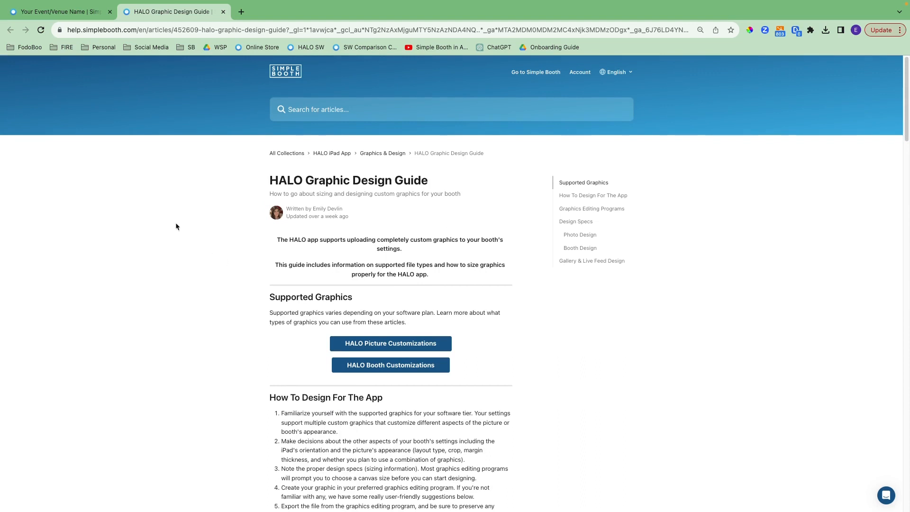
{"action": "left_click", "coordinate": [62, 11]}
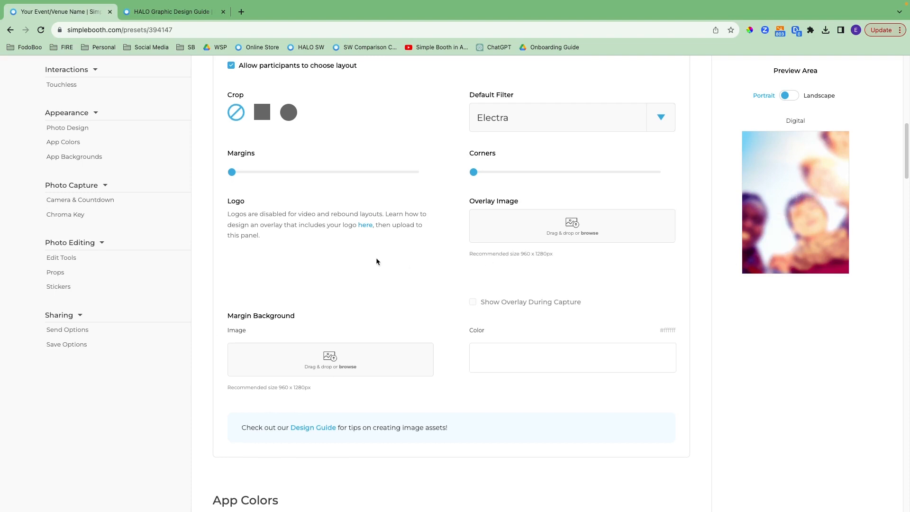
- Preview every image type under Photo Design, from the motion types Live Gif to Video through the layouts Single to 4 Strip
{"action": "scroll", "coordinate": [377, 258], "scroll_direction": "up", "scroll_amount": 4}
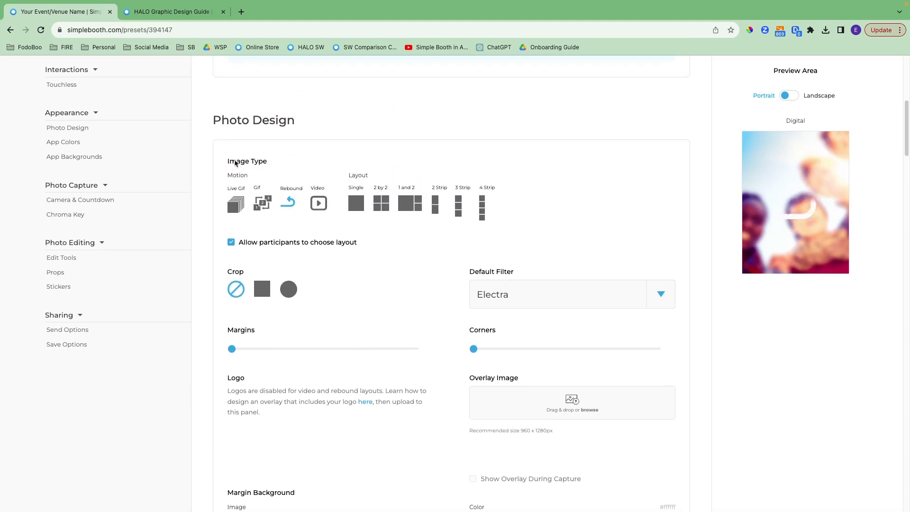
{"action": "left_click", "coordinate": [235, 209]}
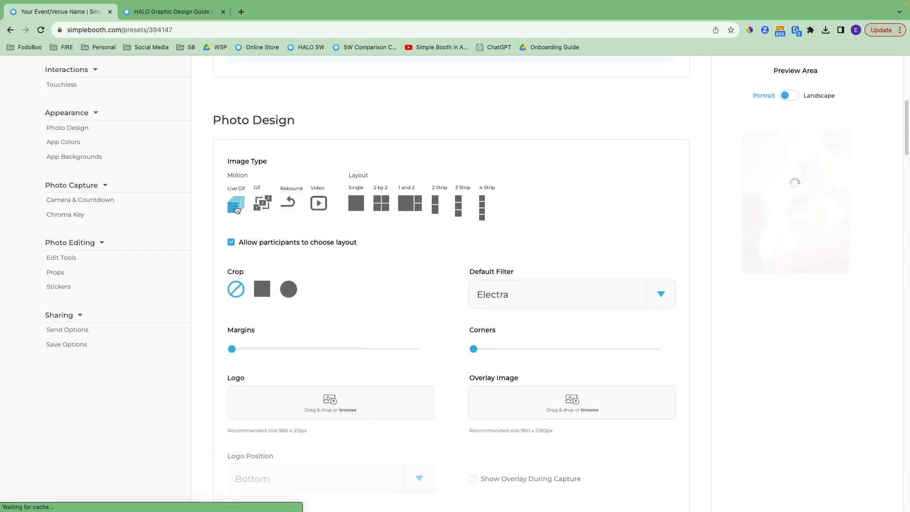
{"action": "left_click", "coordinate": [267, 208]}
{"action": "left_click", "coordinate": [288, 202]}
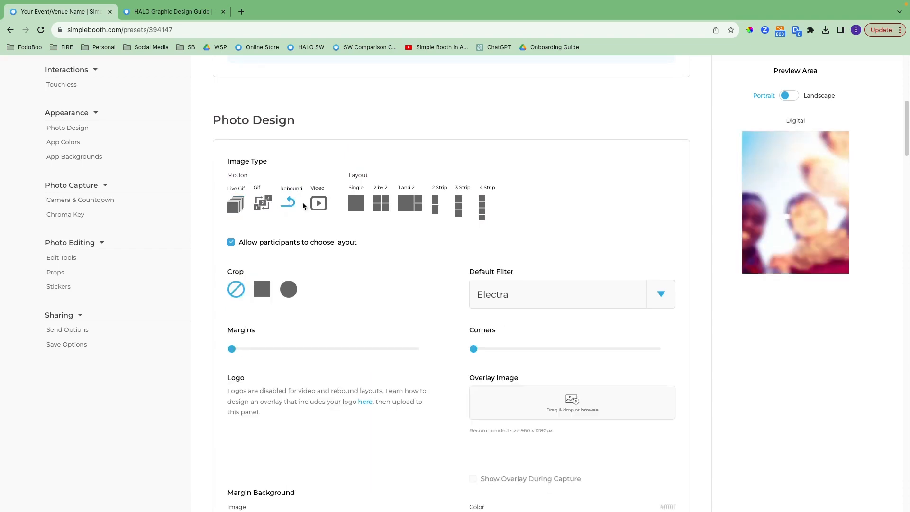
{"action": "left_click", "coordinate": [319, 204]}
{"action": "left_click", "coordinate": [356, 205]}
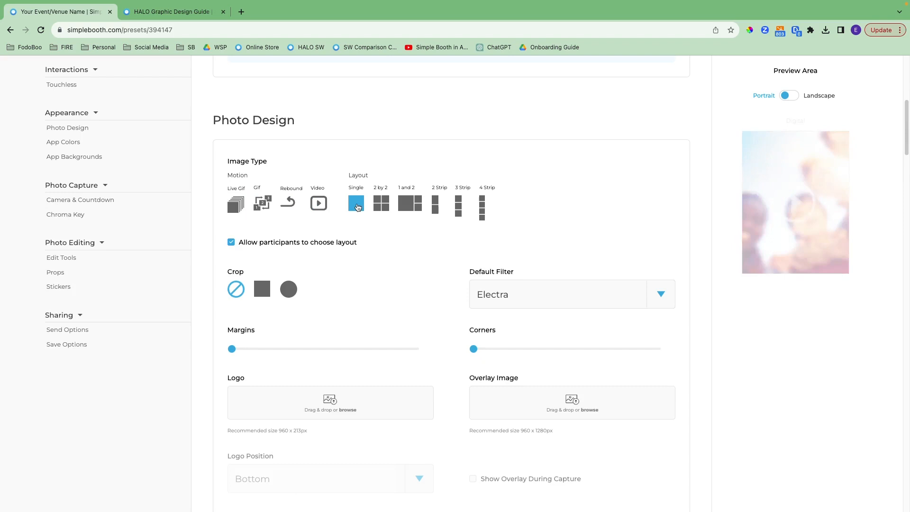
{"action": "left_click", "coordinate": [381, 204]}
{"action": "left_click", "coordinate": [407, 208]}
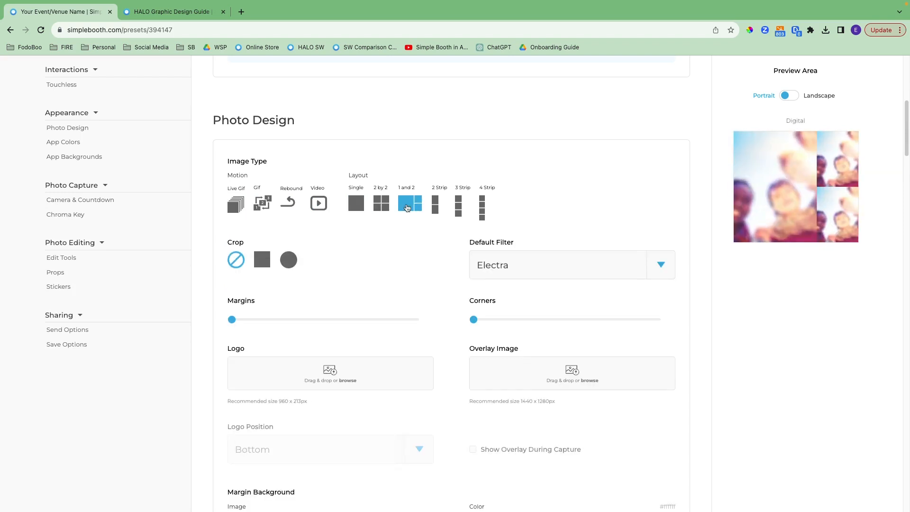
{"action": "left_click", "coordinate": [435, 205]}
{"action": "left_click", "coordinate": [459, 207]}
{"action": "left_click", "coordinate": [482, 208]}
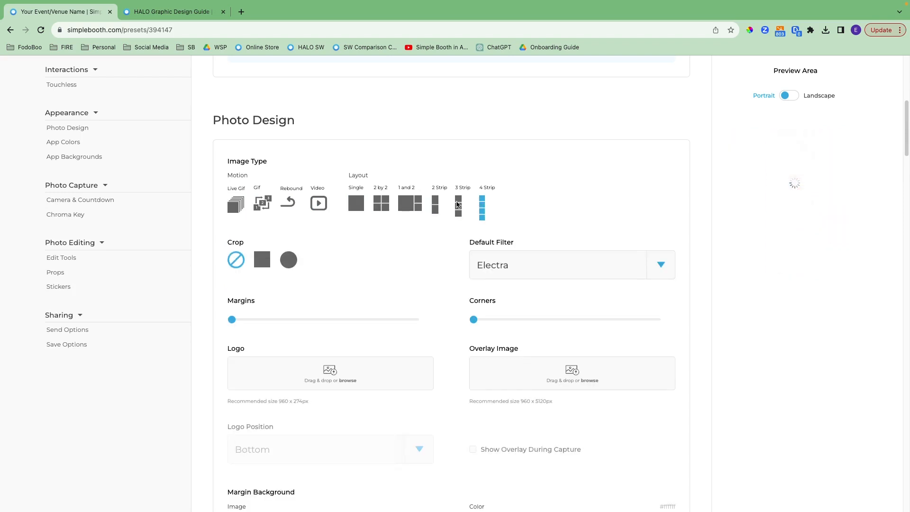
- Revisit the Live Gif, Gif, Rebound and 2 by 2 options, and set the image type to Single
{"action": "left_click", "coordinate": [241, 204]}
{"action": "left_click", "coordinate": [263, 203]}
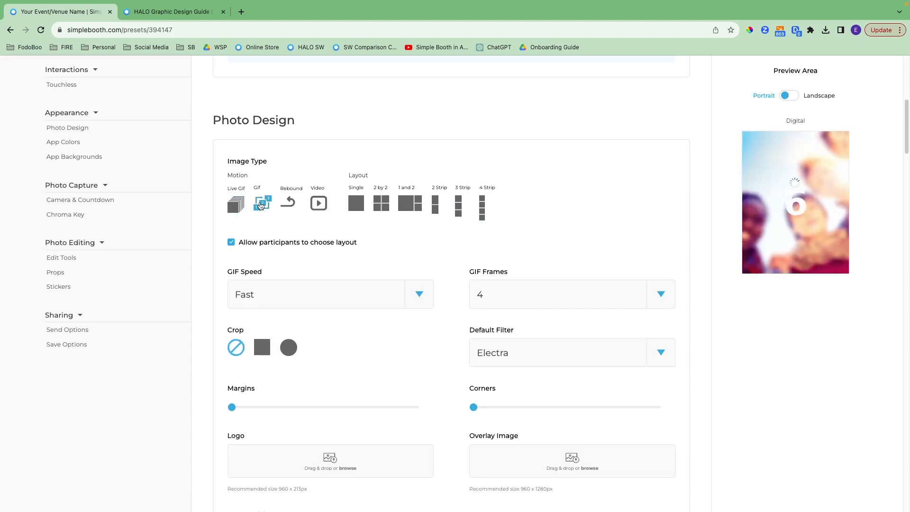
{"action": "left_click", "coordinate": [288, 203]}
{"action": "left_click", "coordinate": [356, 203]}
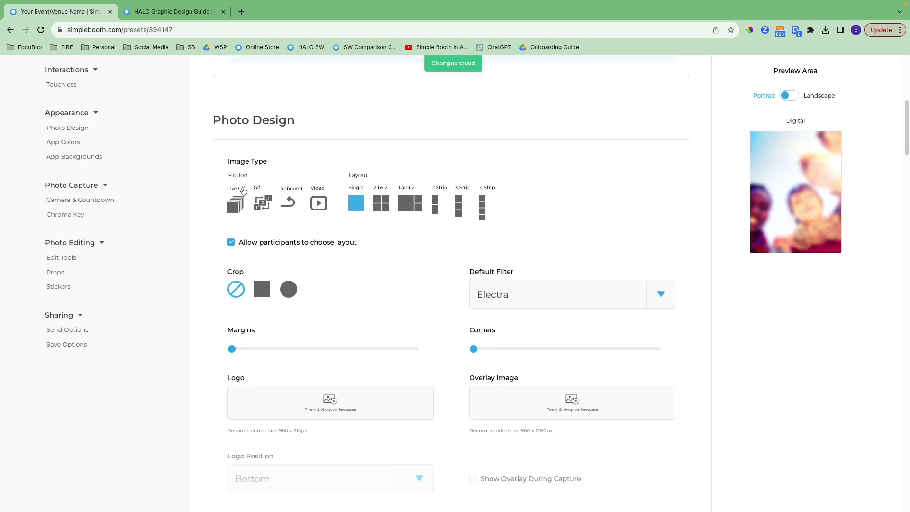
{"action": "left_click", "coordinate": [383, 203]}
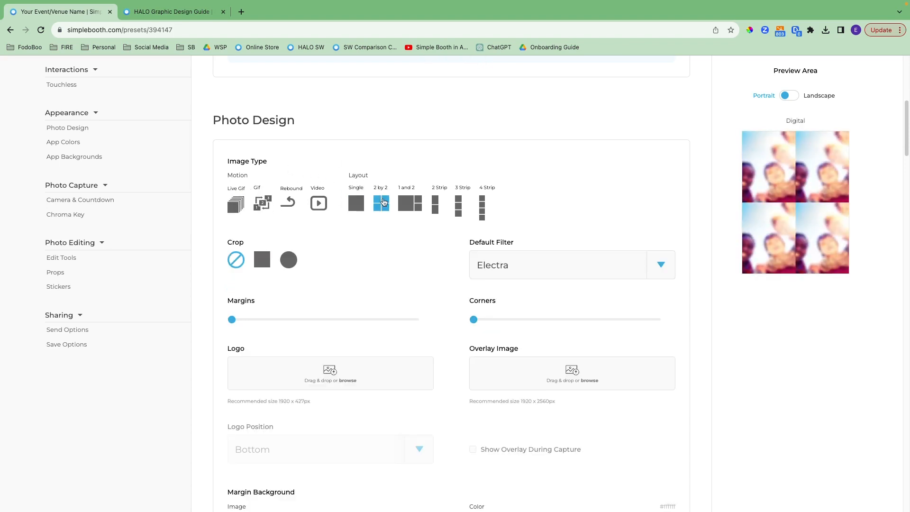
{"action": "left_click", "coordinate": [358, 206]}
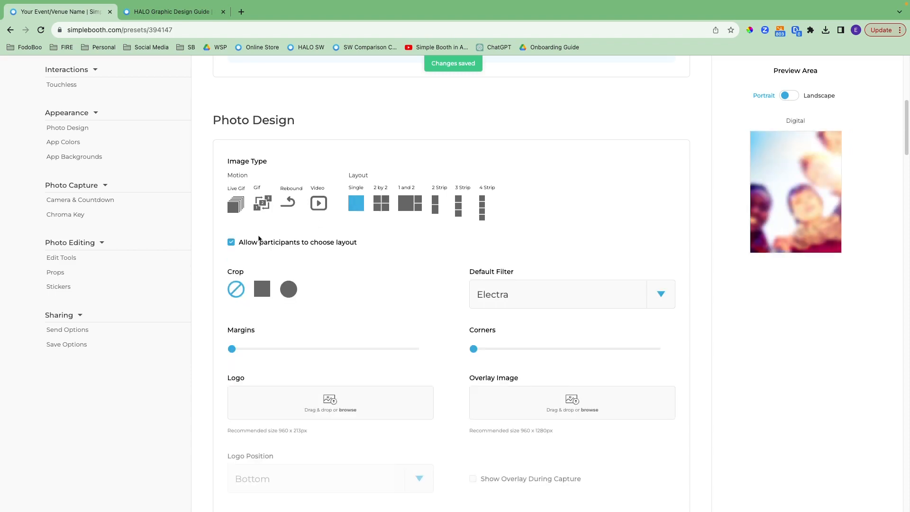
- Switch participants' layout choice off and on again, and compare the landscape preview with the portrait one
{"action": "left_click", "coordinate": [231, 244]}
{"action": "left_click", "coordinate": [231, 243]}
{"action": "left_click", "coordinate": [788, 97]}
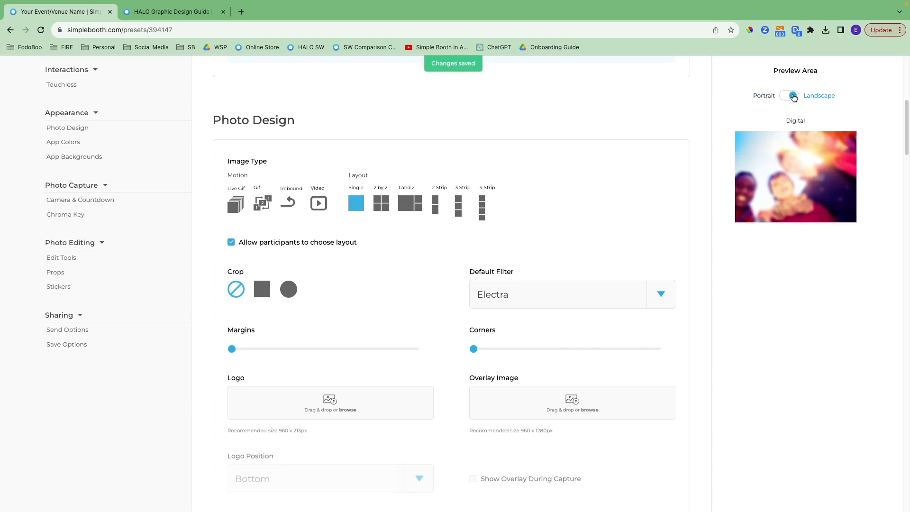
{"action": "left_click", "coordinate": [794, 98]}
- Preview the square and circle crops for the photo, and set the crop back to none
{"action": "left_click", "coordinate": [262, 288]}
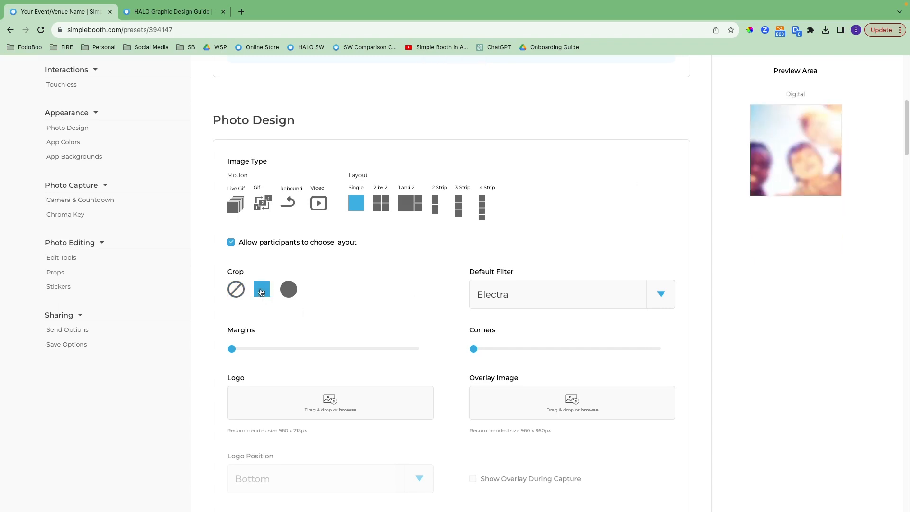
{"action": "left_click", "coordinate": [289, 289]}
{"action": "left_click", "coordinate": [245, 293]}
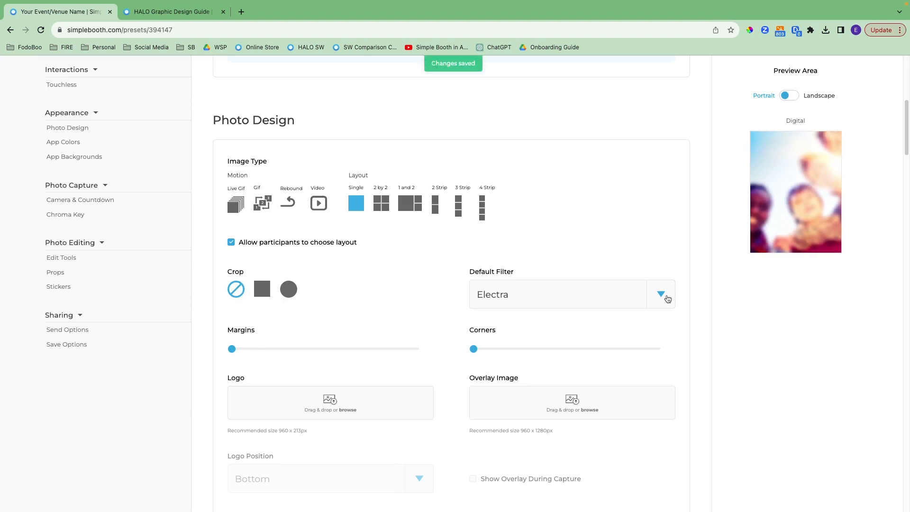
- Look through the default filter choices for the photo without picking a different one
{"action": "left_click", "coordinate": [668, 298]}
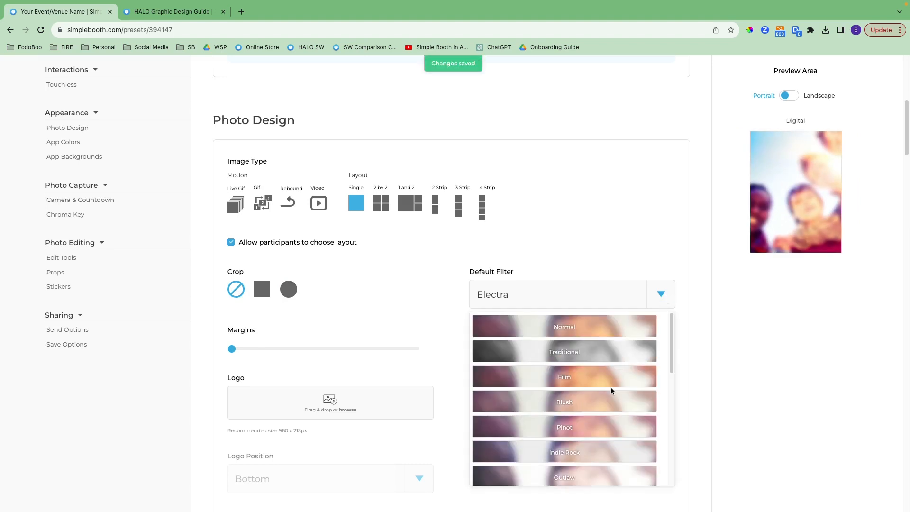
{"action": "scroll", "coordinate": [610, 390], "scroll_direction": "down", "scroll_amount": 5}
{"action": "scroll", "coordinate": [612, 391], "scroll_direction": "up", "scroll_amount": 5}
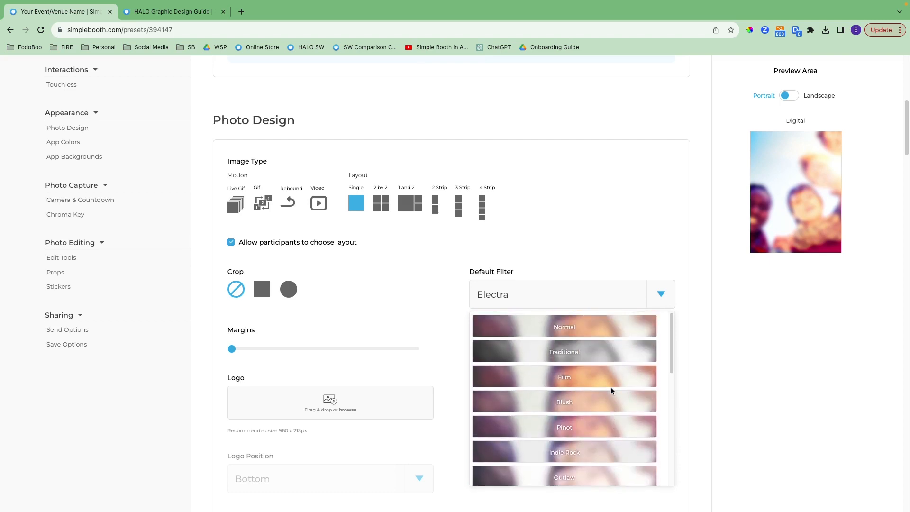
{"action": "left_click", "coordinate": [545, 251]}
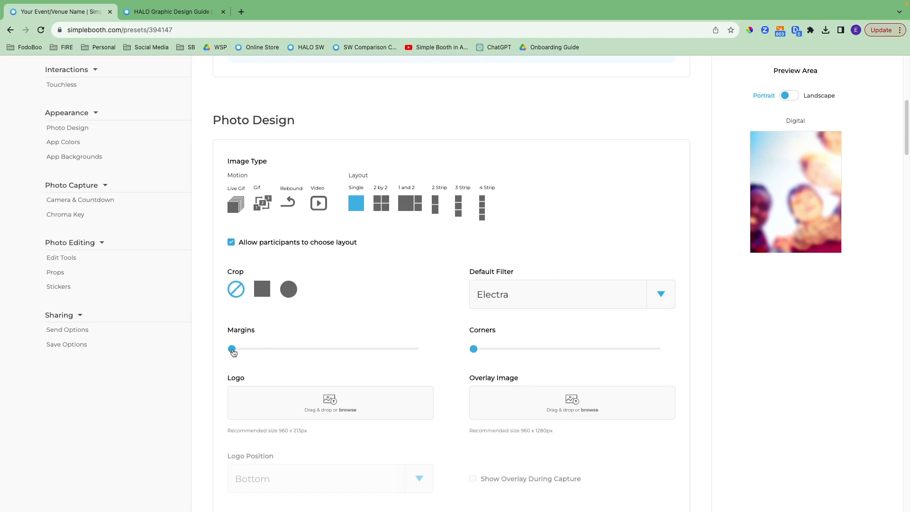
- Raise the photo margins to about a third of their range, with the corners at the minimum
{"action": "left_click_drag", "start_coordinate": [232, 348], "coordinate": [290, 335]}
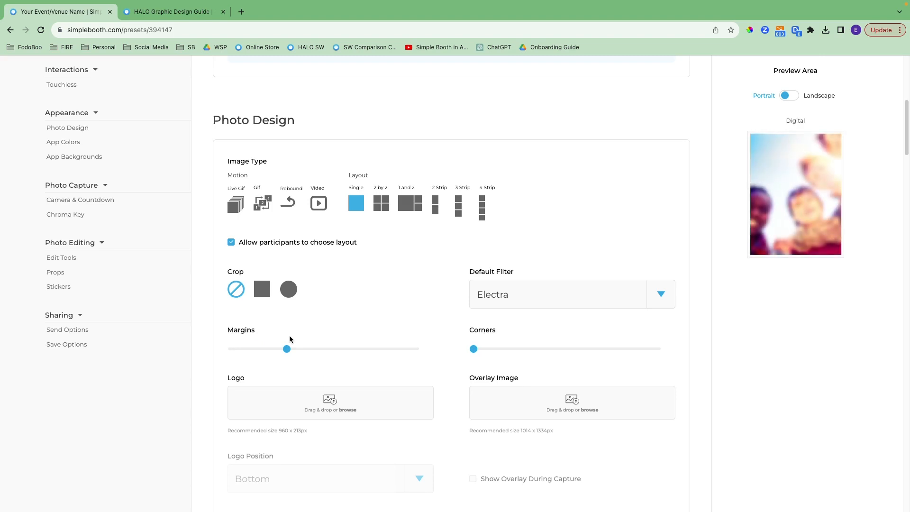
{"action": "mouse_move", "coordinate": [474, 349]}
{"action": "left_mouse_down"}
{"action": "mouse_move", "coordinate": [530, 351]}
{"action": "mouse_move", "coordinate": [459, 350]}
{"action": "left_mouse_up"}
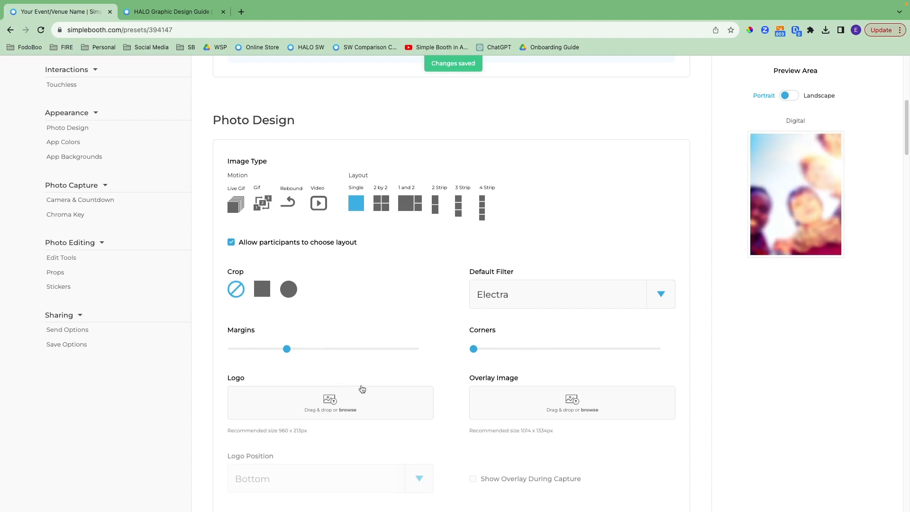
- Upload logo.png from the Graphics folder as the photo's logo
{"action": "left_click", "coordinate": [330, 409]}
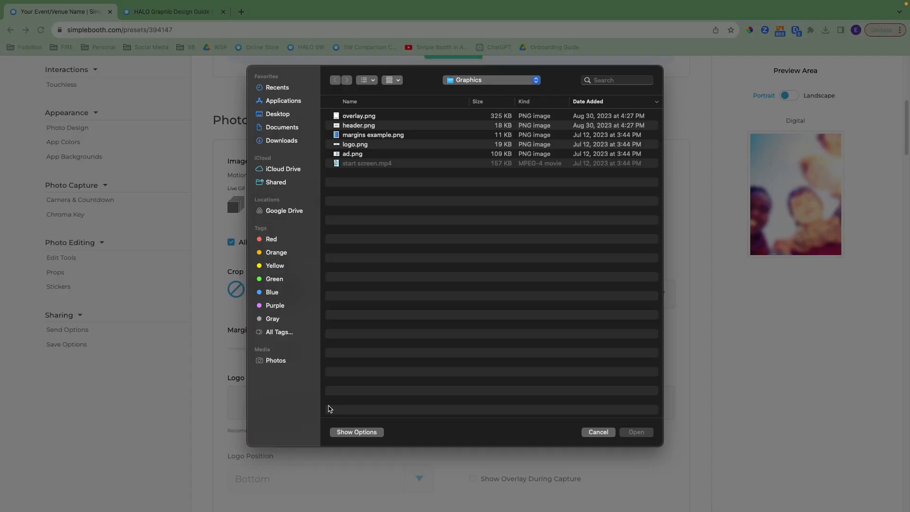
{"action": "left_click", "coordinate": [360, 146]}
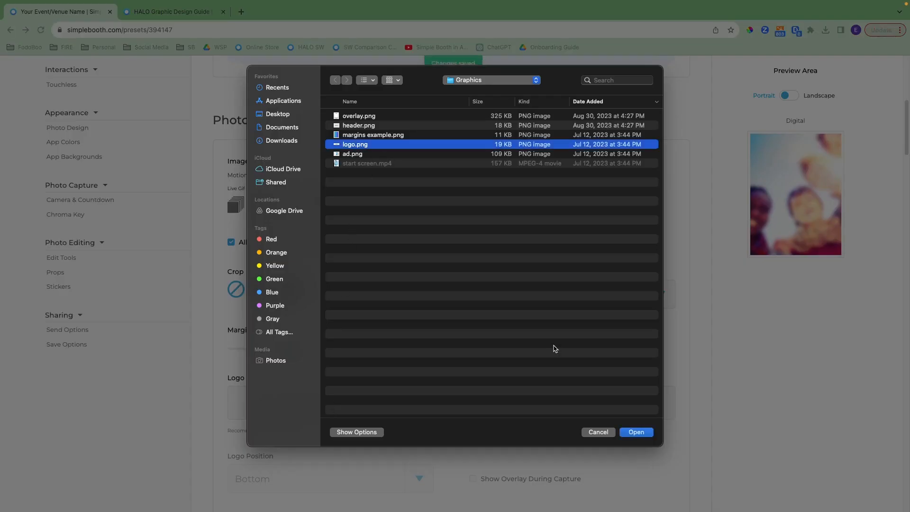
{"action": "left_click", "coordinate": [636, 433]}
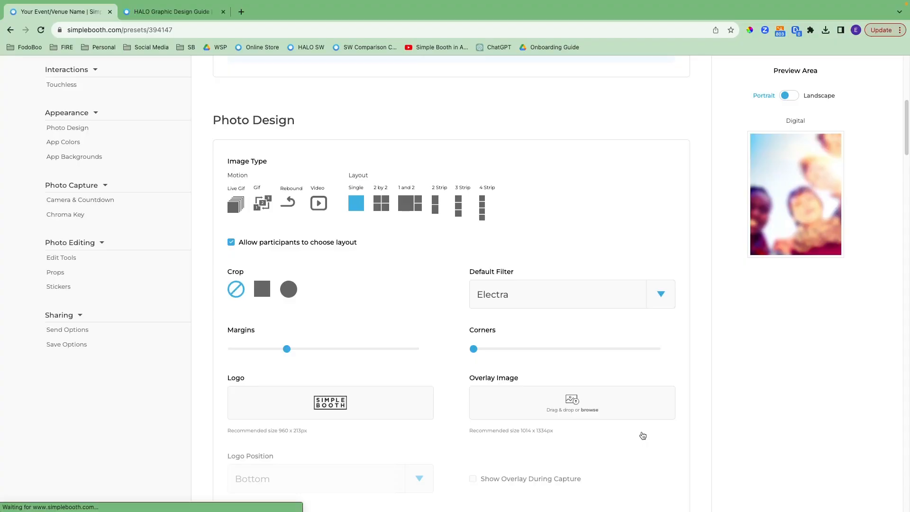
{"action": "scroll", "coordinate": [470, 427], "scroll_direction": "down", "scroll_amount": 2}
{"action": "scroll", "coordinate": [471, 427], "scroll_direction": "down", "scroll_amount": 1}
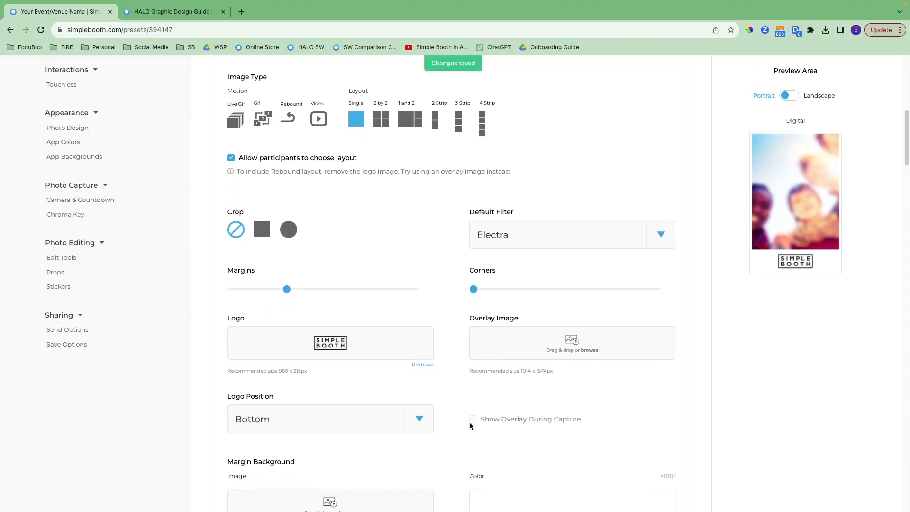
- Check the available logo positions, and remove the logo image from the photo design
{"action": "left_click", "coordinate": [420, 420]}
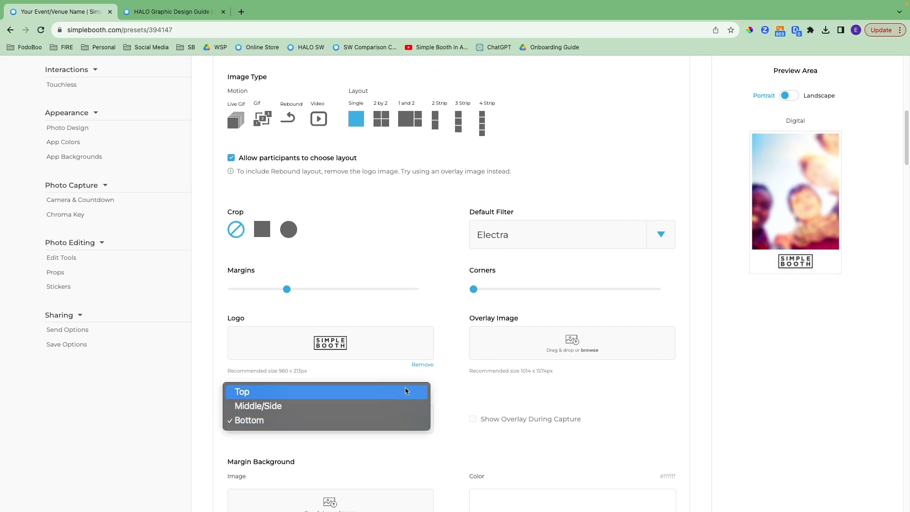
{"action": "left_click", "coordinate": [458, 392]}
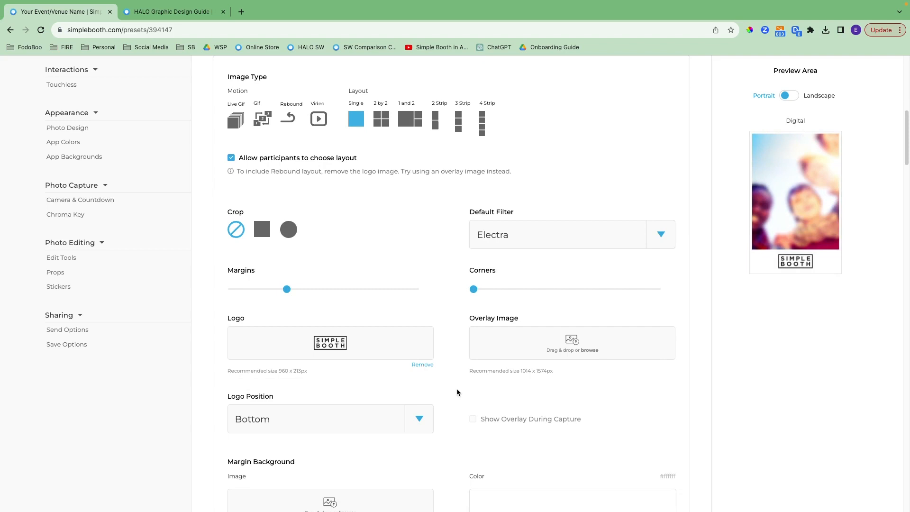
{"action": "left_click", "coordinate": [422, 365]}
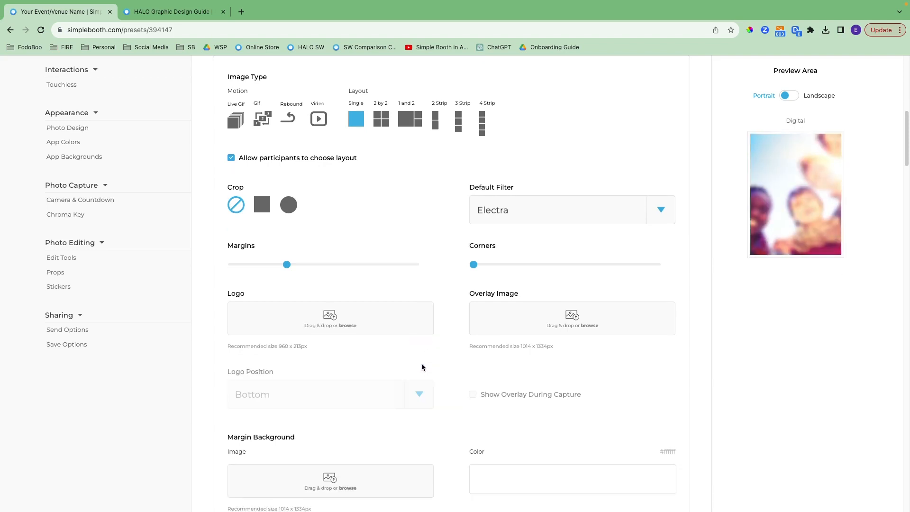
- Upload overlay.png from the Graphics folder as the photo's overlay image
{"action": "left_click", "coordinate": [536, 317]}
{"action": "left_click", "coordinate": [353, 117]}
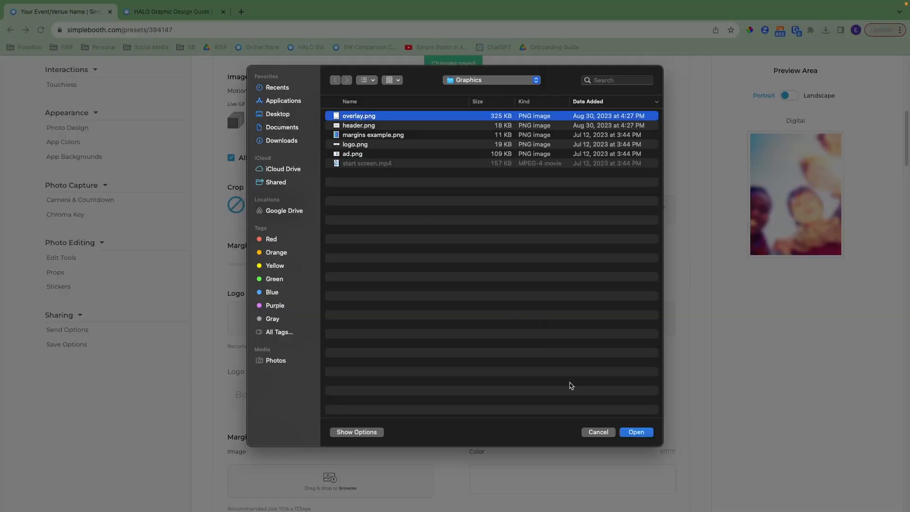
{"action": "left_click", "coordinate": [637, 432]}
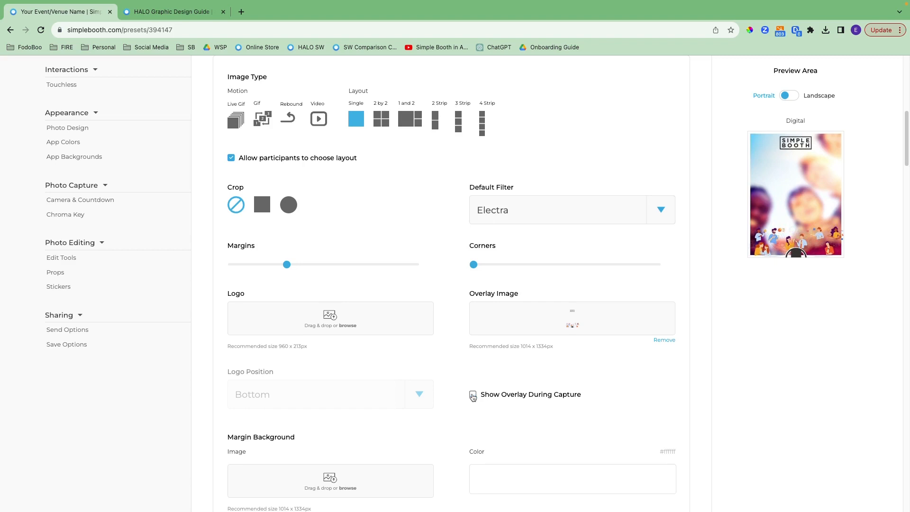
- Upload margins example.png as the margin background image, and remove it again
{"action": "scroll", "coordinate": [445, 395], "scroll_direction": "down", "scroll_amount": 3}
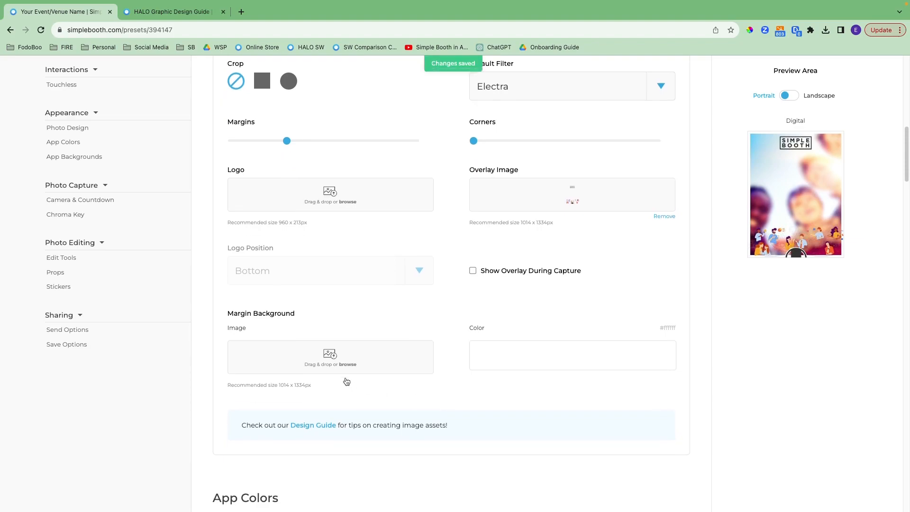
{"action": "left_click", "coordinate": [335, 366]}
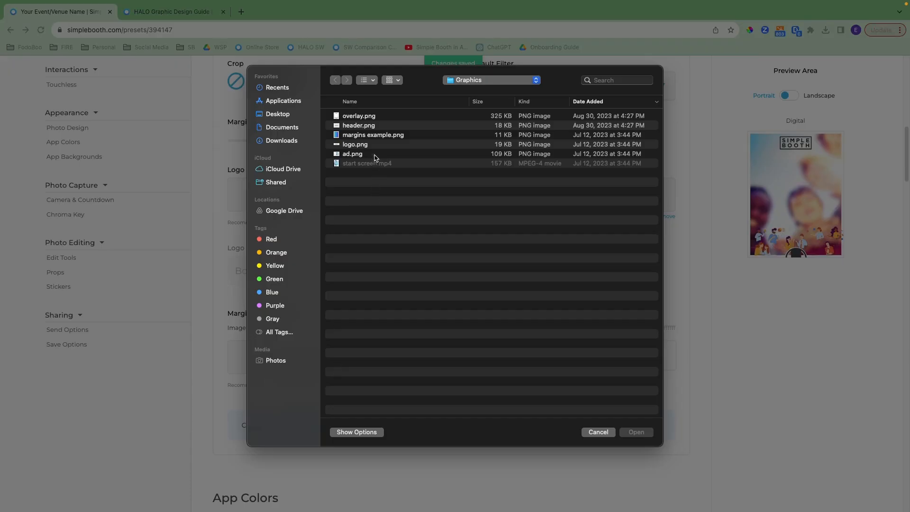
{"action": "left_click", "coordinate": [381, 135]}
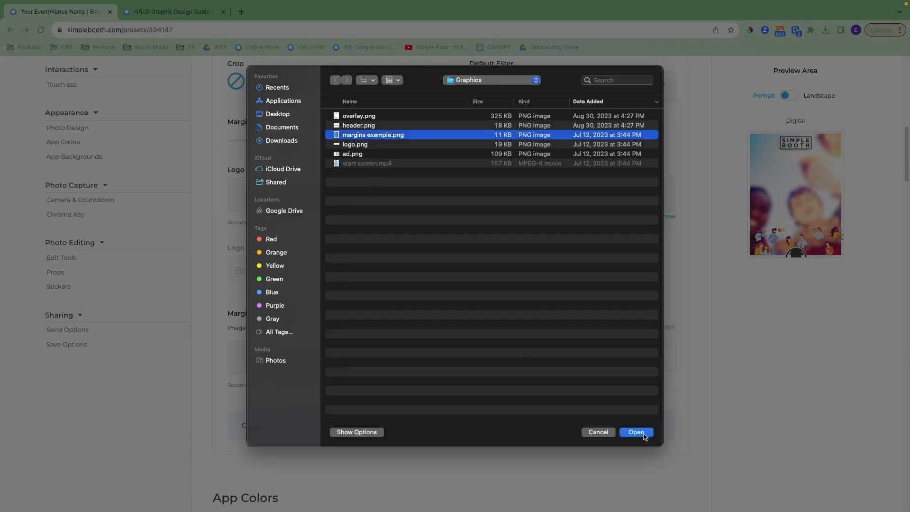
{"action": "left_click", "coordinate": [643, 433]}
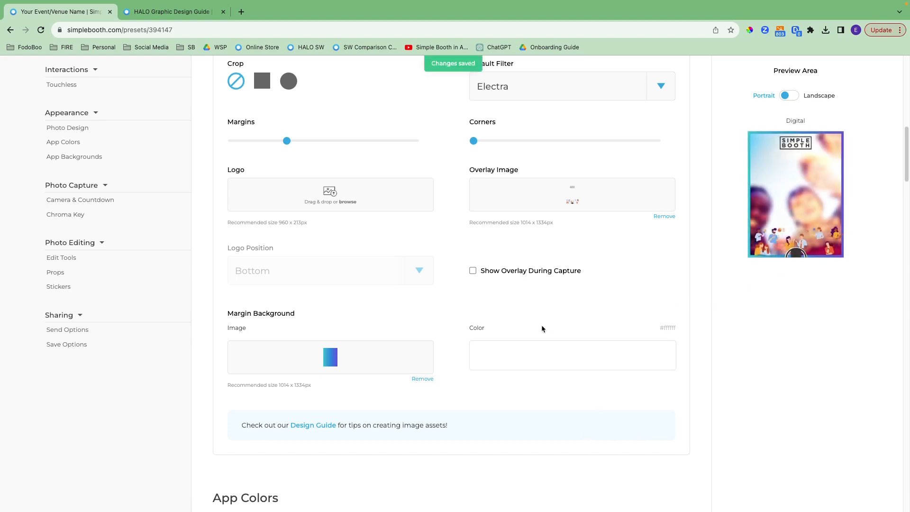
{"action": "left_click", "coordinate": [423, 379]}
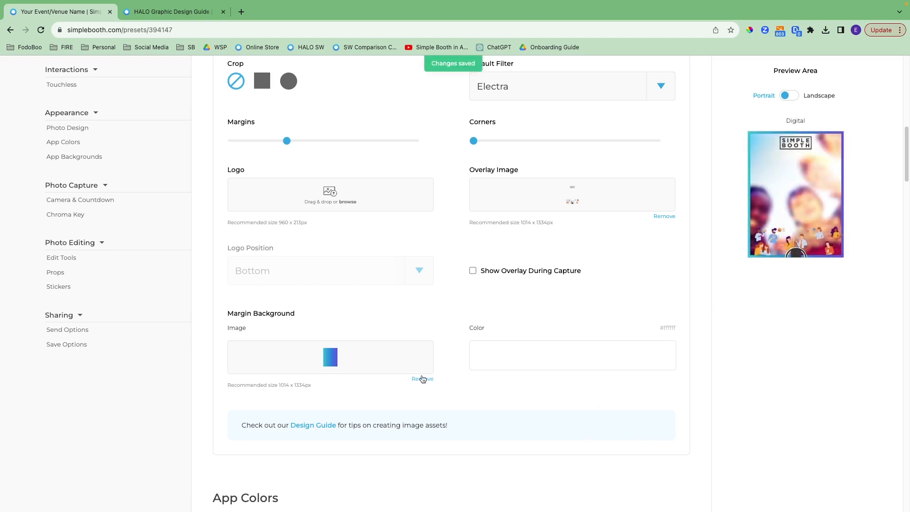
- Set the margin background color to black, #000000
{"action": "left_click", "coordinate": [531, 358]}
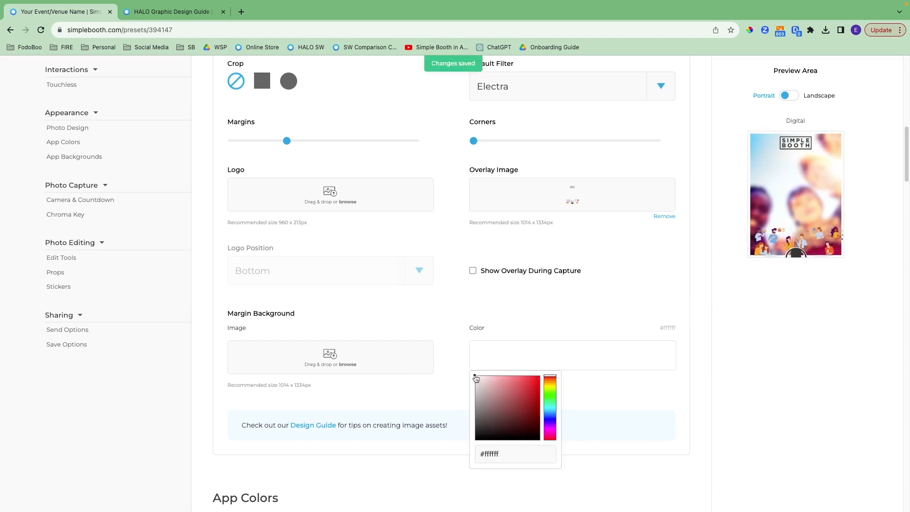
{"action": "left_click_drag", "start_coordinate": [474, 376], "coordinate": [550, 447]}
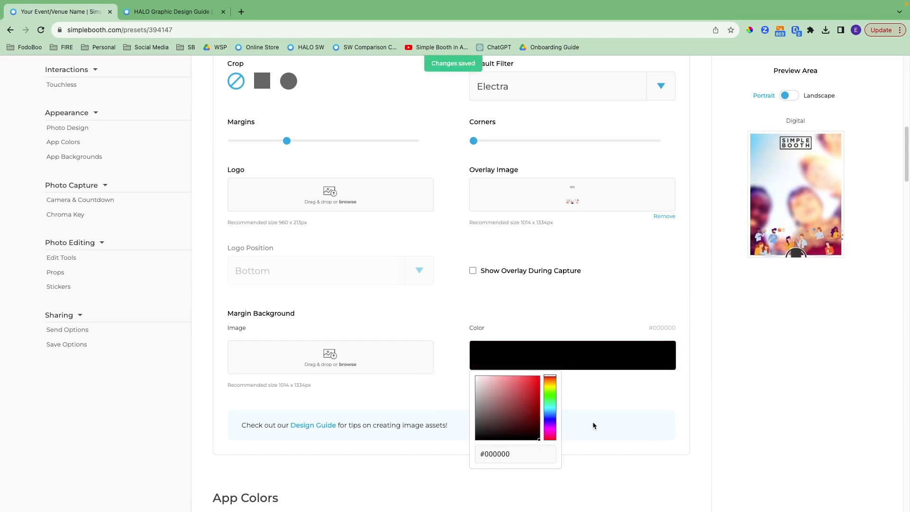
{"action": "left_click", "coordinate": [621, 397]}
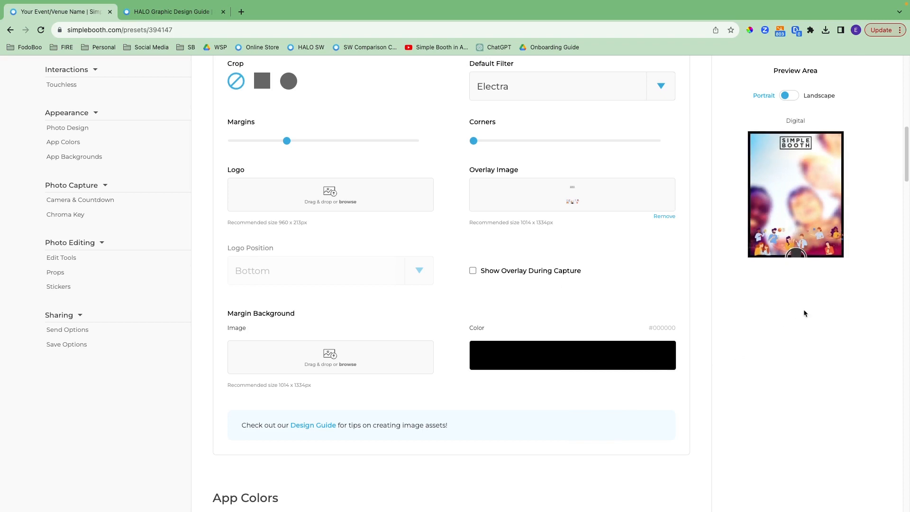
- Enlarge the digital photo preview, check the options for saving the image, and close the enlarged view
{"action": "left_click", "coordinate": [784, 218]}
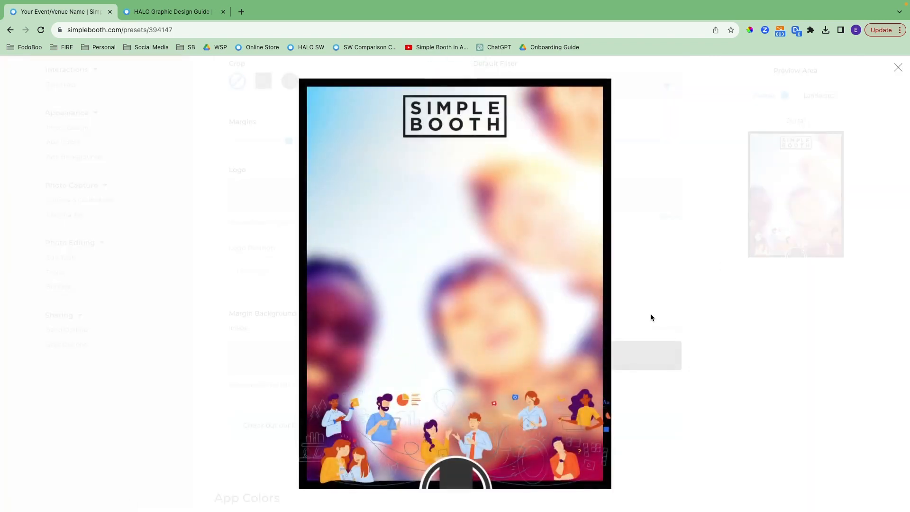
{"action": "right_click", "coordinate": [564, 286]}
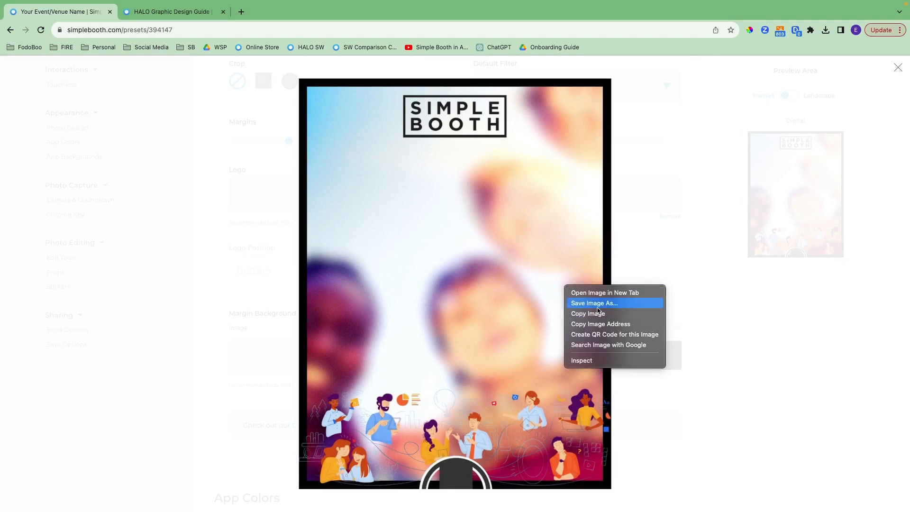
{"action": "left_click", "coordinate": [681, 250]}
{"action": "left_click", "coordinate": [895, 69]}
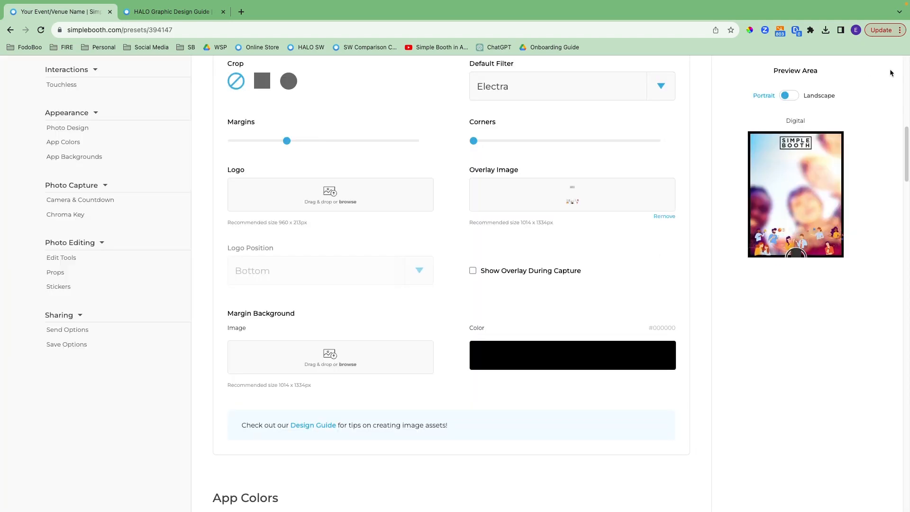
- Set the background color under App Colors to black, #000000
{"action": "scroll", "coordinate": [600, 319], "scroll_direction": "down", "scroll_amount": 5}
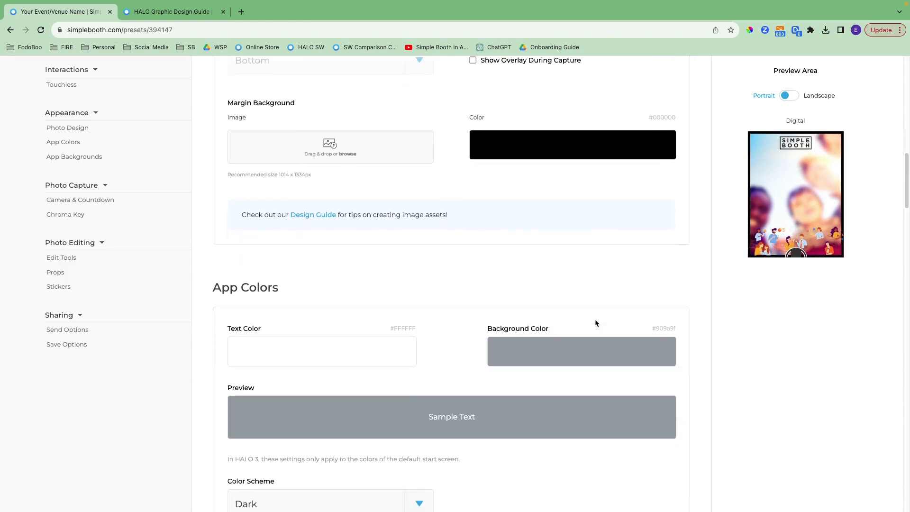
{"action": "scroll", "coordinate": [597, 324], "scroll_direction": "down", "scroll_amount": 1}
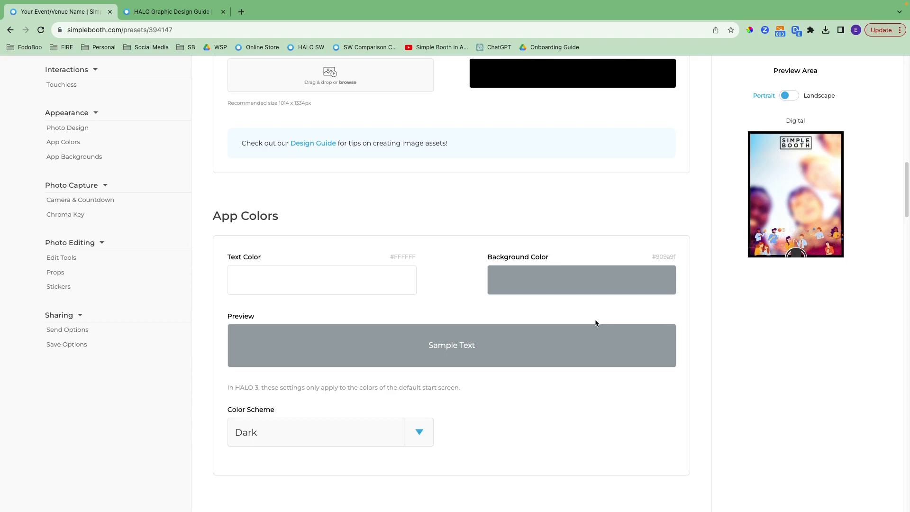
{"action": "left_click", "coordinate": [538, 287]}
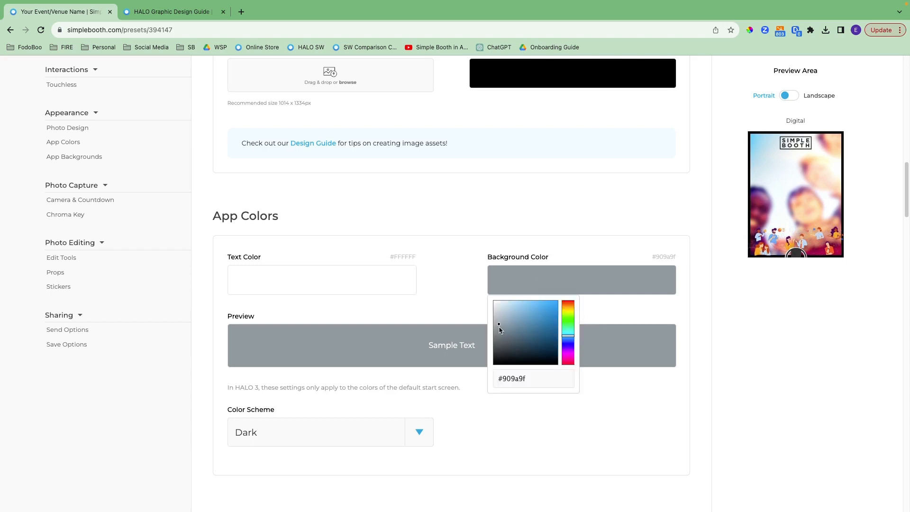
{"action": "left_click_drag", "start_coordinate": [500, 327], "coordinate": [558, 364]}
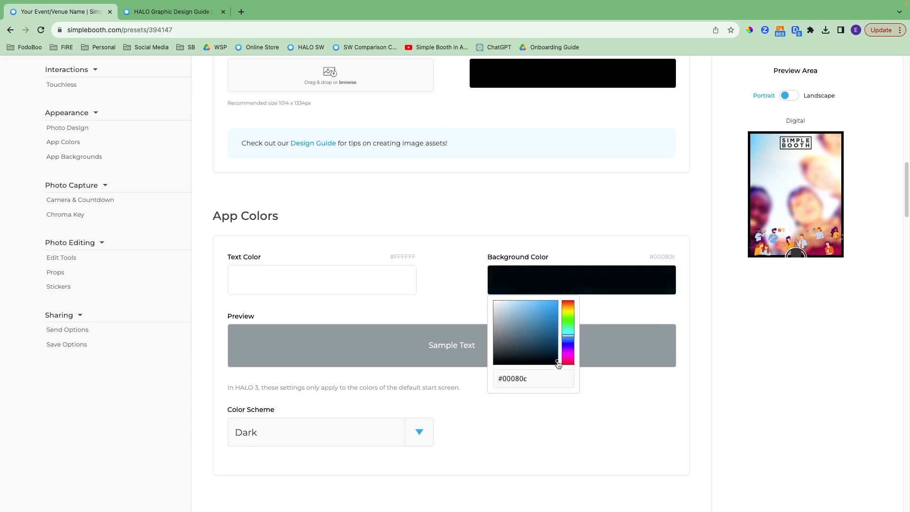
{"action": "left_click", "coordinate": [592, 421]}
- Check the color scheme choices under App Colors, keeping Dark
{"action": "scroll", "coordinate": [513, 423], "scroll_direction": "down", "scroll_amount": 2}
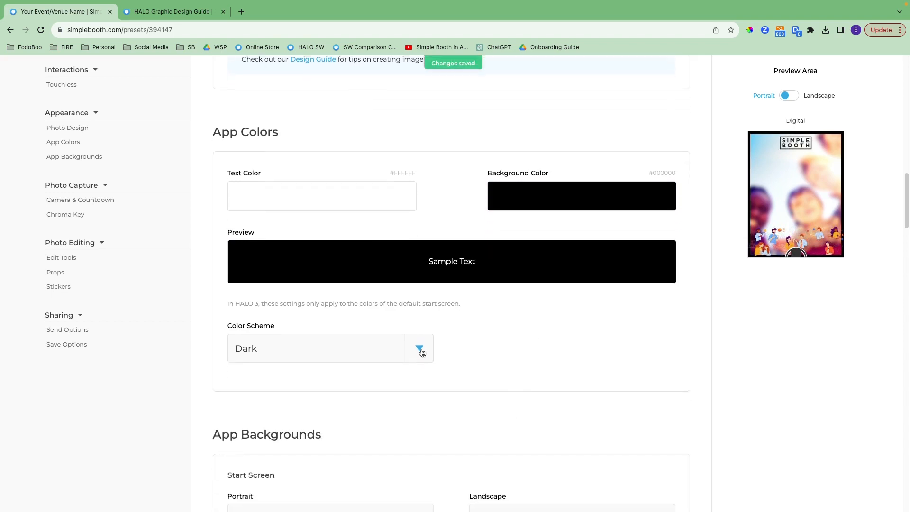
{"action": "left_click", "coordinate": [422, 353]}
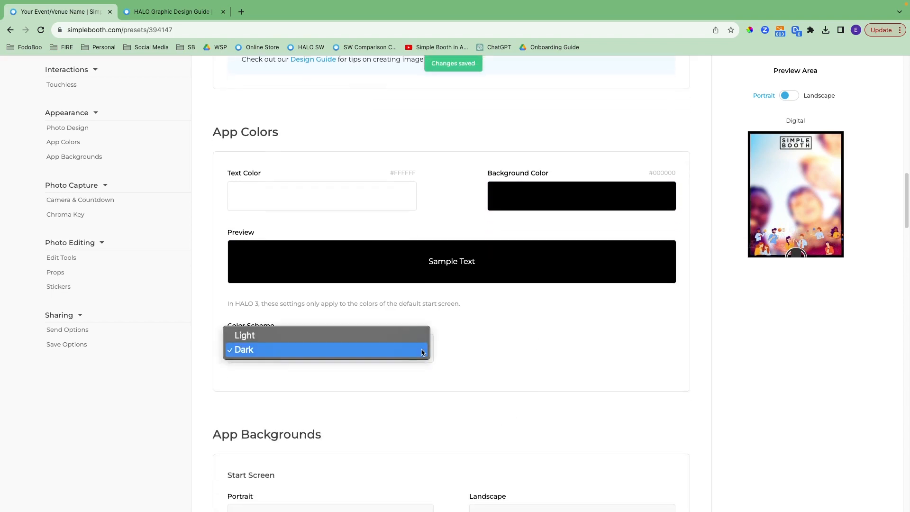
{"action": "left_click", "coordinate": [492, 385]}
- Review the start screen and edit screen image options under App Backgrounds, and return to App Colors
{"action": "scroll", "coordinate": [491, 385], "scroll_direction": "down", "scroll_amount": 3}
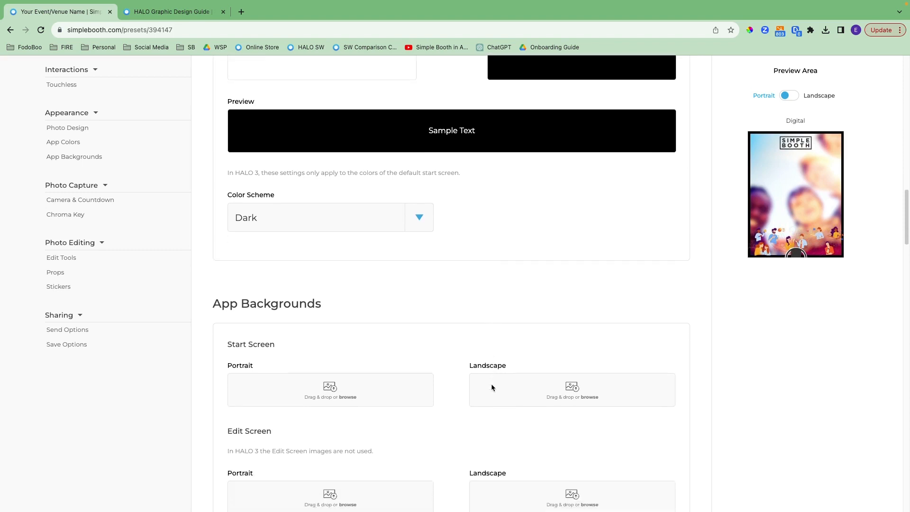
{"action": "scroll", "coordinate": [491, 388], "scroll_direction": "down", "scroll_amount": 2}
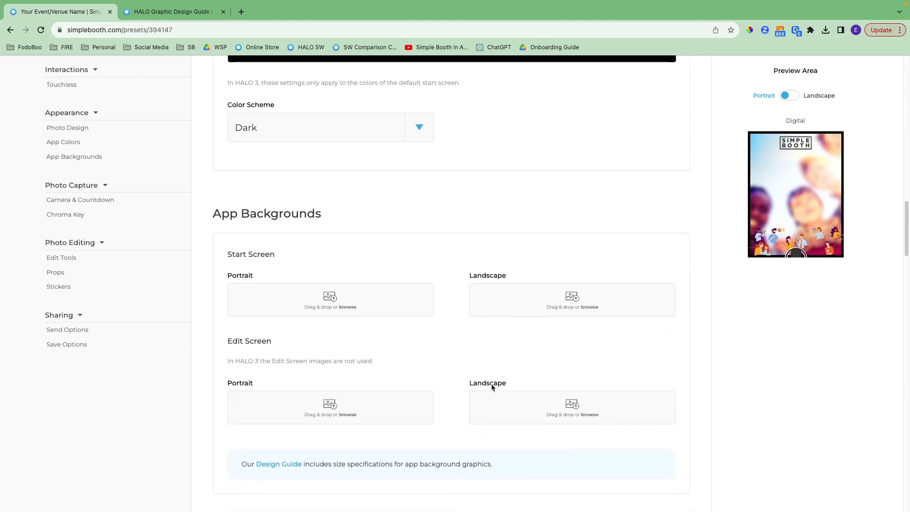
{"action": "scroll", "coordinate": [492, 388], "scroll_direction": "down", "scroll_amount": 1}
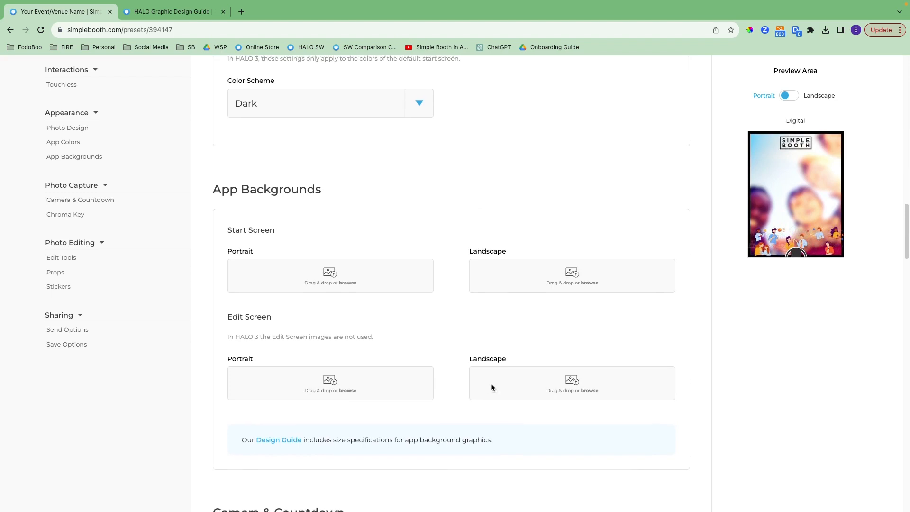
{"action": "scroll", "coordinate": [492, 388], "scroll_direction": "up", "scroll_amount": 4}
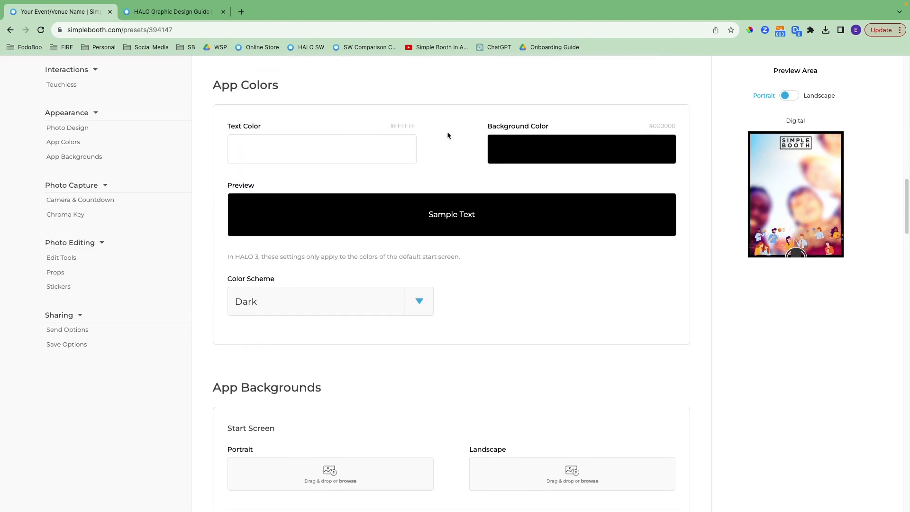
- Upload start screen.mp4 as the portrait start screen background under App Backgrounds
{"action": "scroll", "coordinate": [483, 349], "scroll_direction": "down", "scroll_amount": 5}
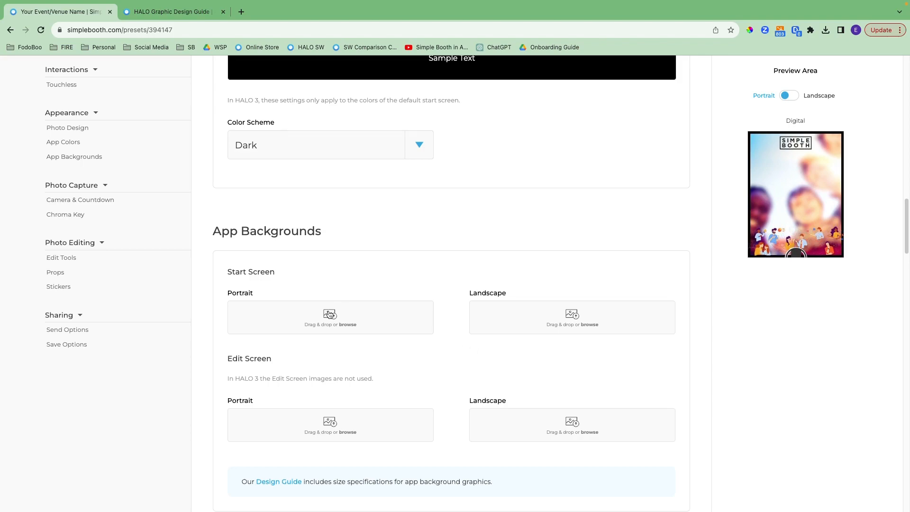
{"action": "left_click", "coordinate": [329, 317]}
{"action": "left_click", "coordinate": [375, 165]}
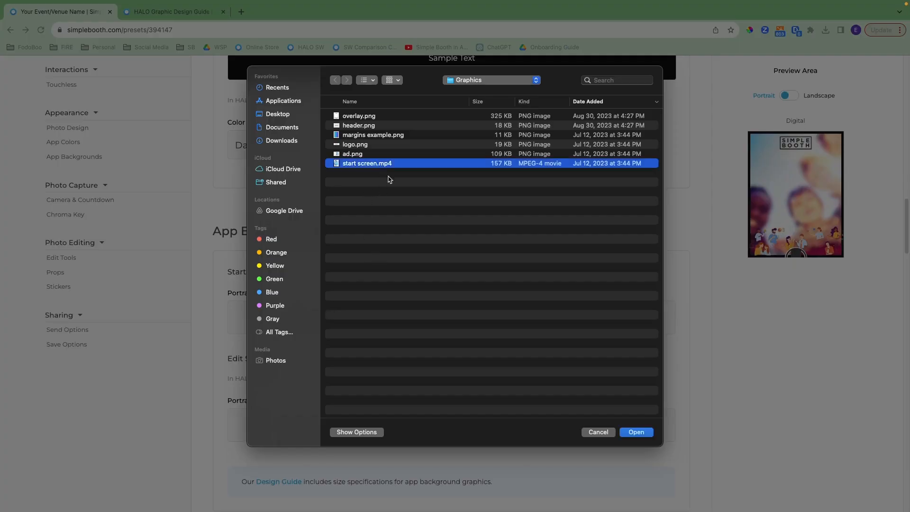
{"action": "left_click", "coordinate": [637, 432]}
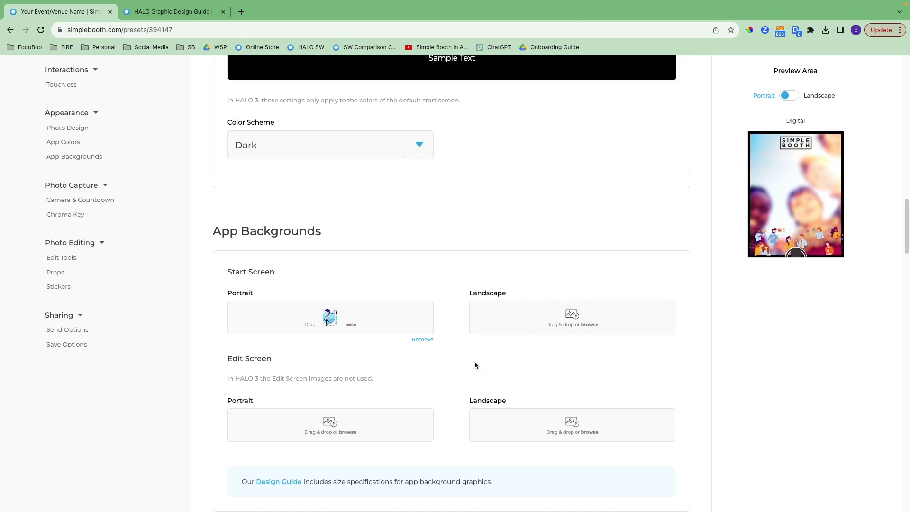
- Check the camera choices under Camera & Countdown, keeping Front
{"action": "scroll", "coordinate": [456, 366], "scroll_direction": "down", "scroll_amount": 2}
{"action": "scroll", "coordinate": [454, 363], "scroll_direction": "down", "scroll_amount": 3}
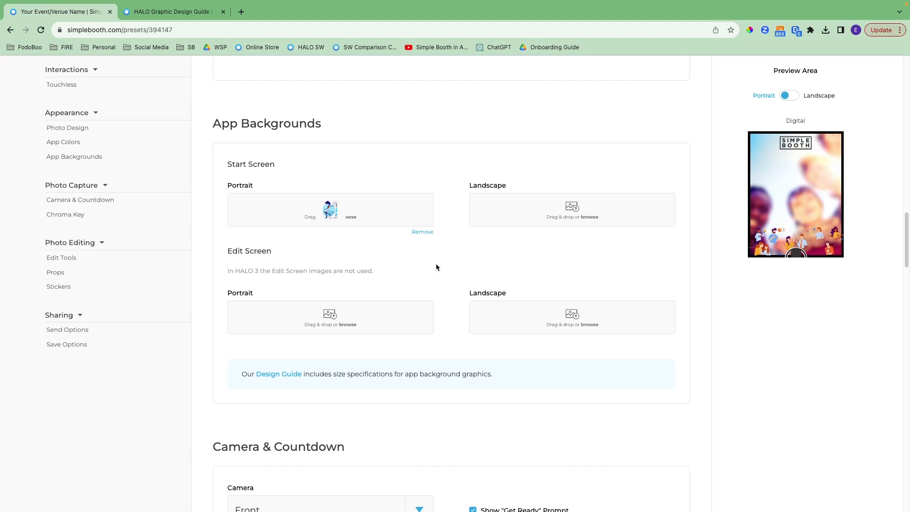
{"action": "scroll", "coordinate": [397, 289], "scroll_direction": "down", "scroll_amount": 3}
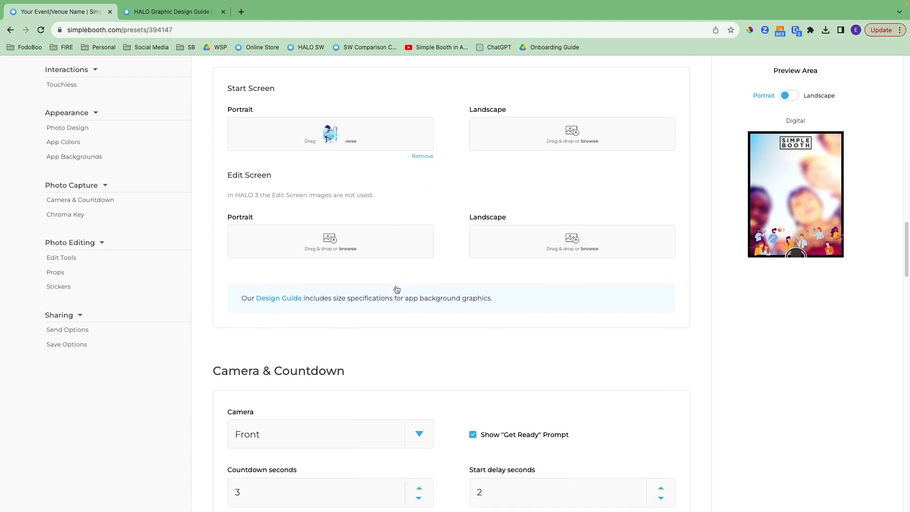
{"action": "scroll", "coordinate": [396, 289], "scroll_direction": "down", "scroll_amount": 5}
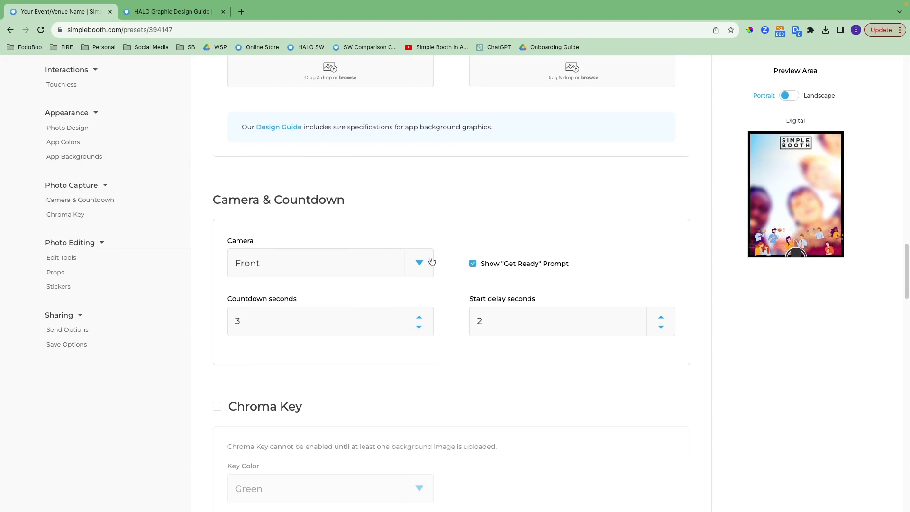
{"action": "left_click", "coordinate": [422, 276]}
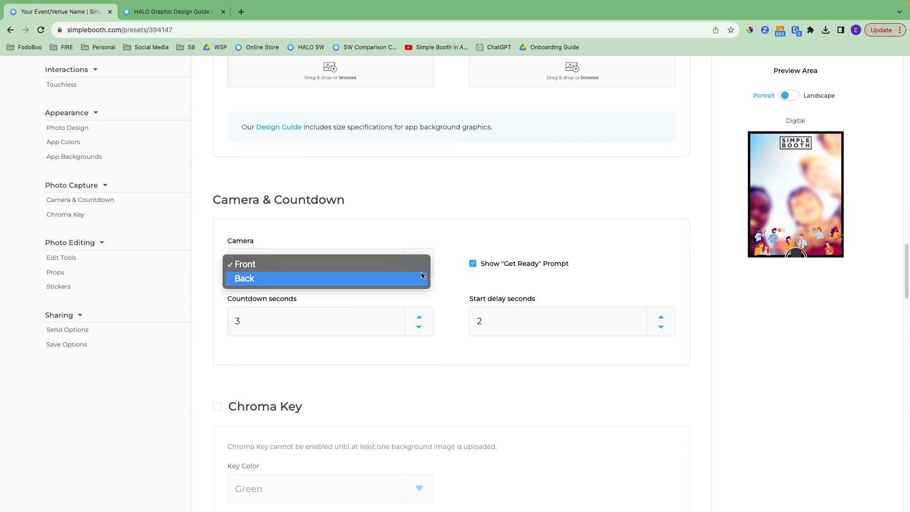
{"action": "left_click", "coordinate": [487, 267]}
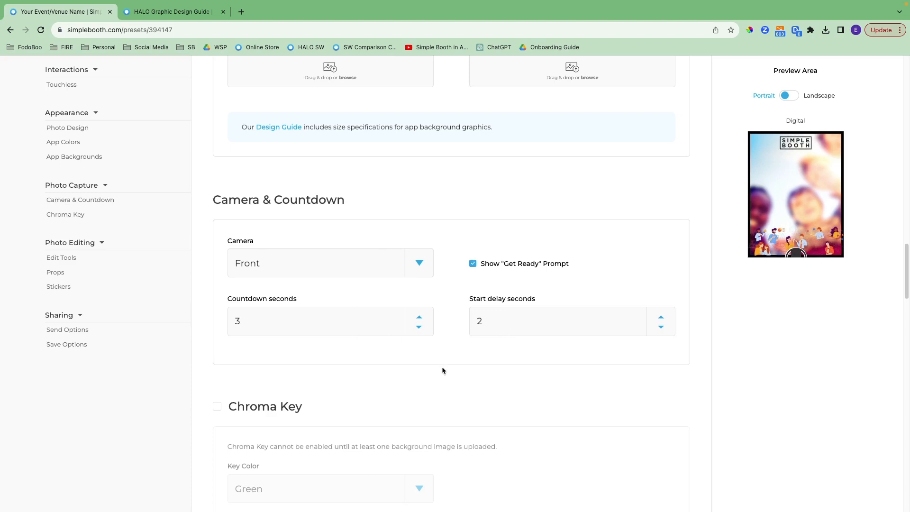
- Enable Chroma Key and add margins example.png as its background image
{"action": "scroll", "coordinate": [443, 368], "scroll_direction": "down", "scroll_amount": 5}
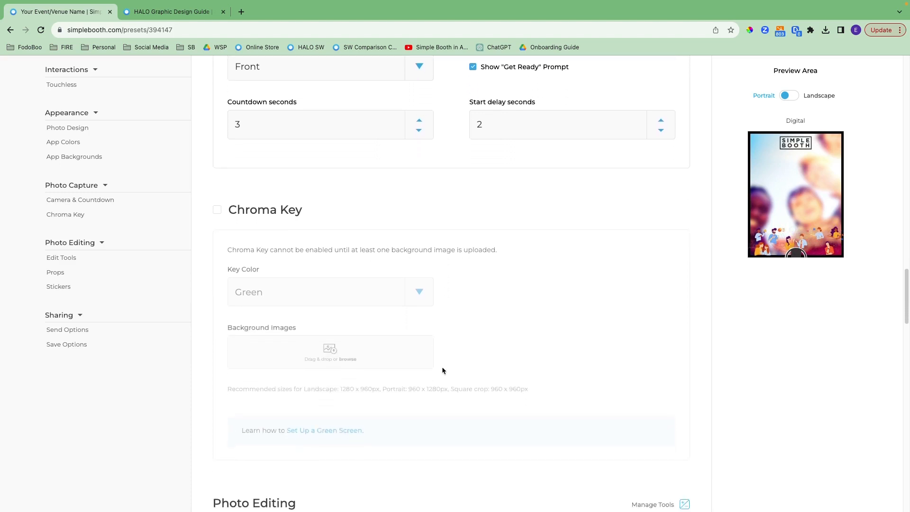
{"action": "scroll", "coordinate": [442, 368], "scroll_direction": "down", "scroll_amount": 1}
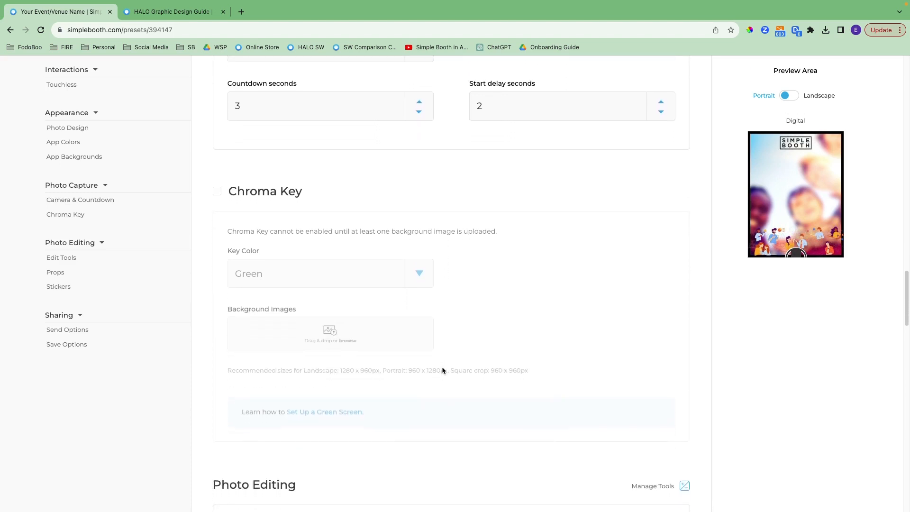
{"action": "left_click", "coordinate": [218, 192]}
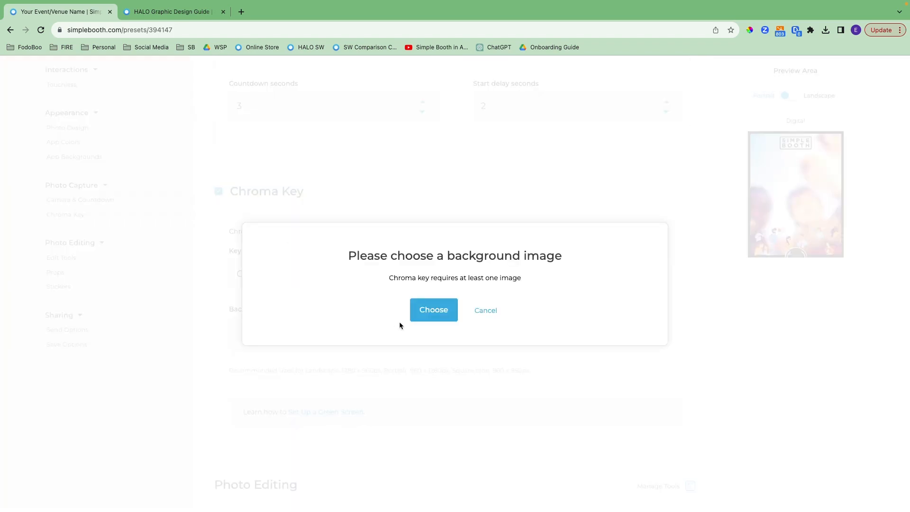
{"action": "left_click", "coordinate": [428, 318]}
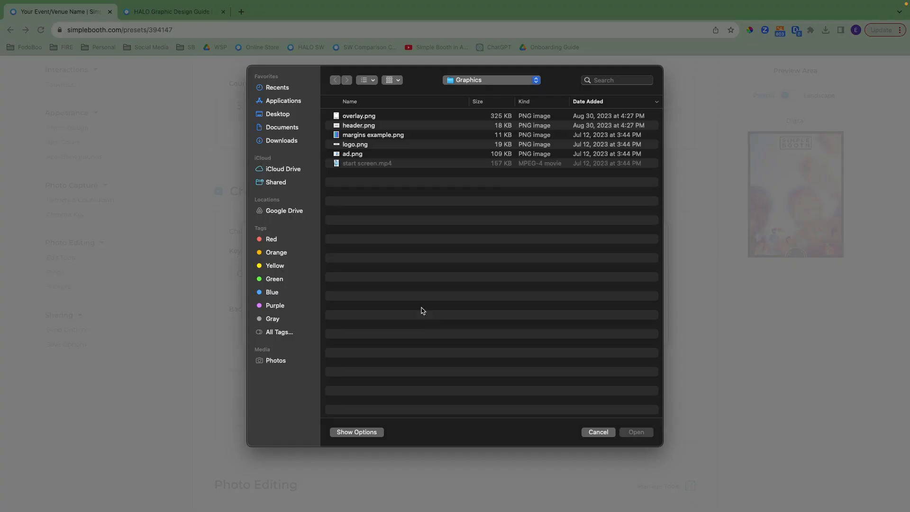
{"action": "left_click", "coordinate": [383, 136]}
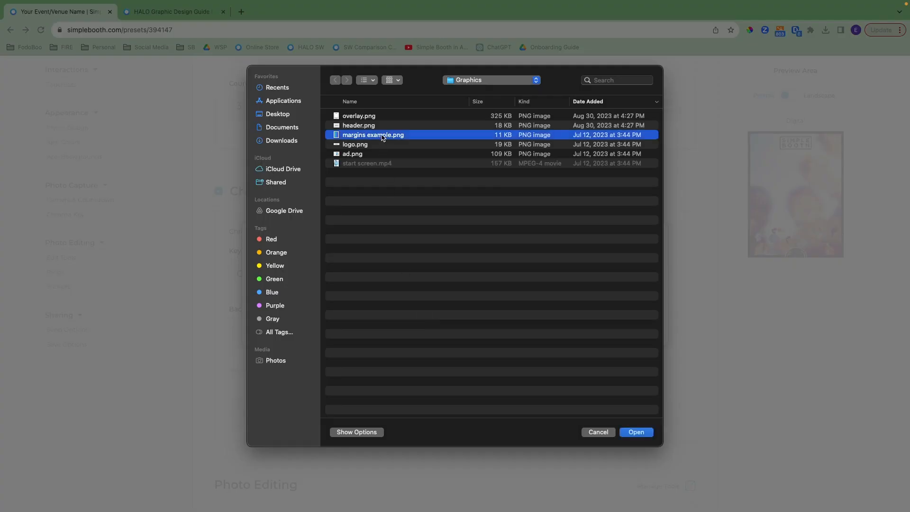
{"action": "left_click", "coordinate": [637, 433]}
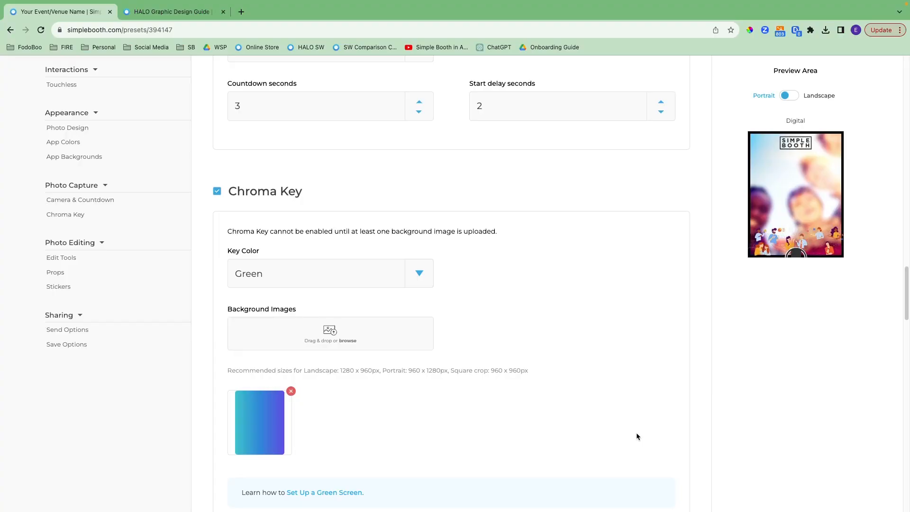
- Check the key color choices for Chroma Key, keeping Green, and disable Chroma Key
{"action": "left_click", "coordinate": [421, 264]}
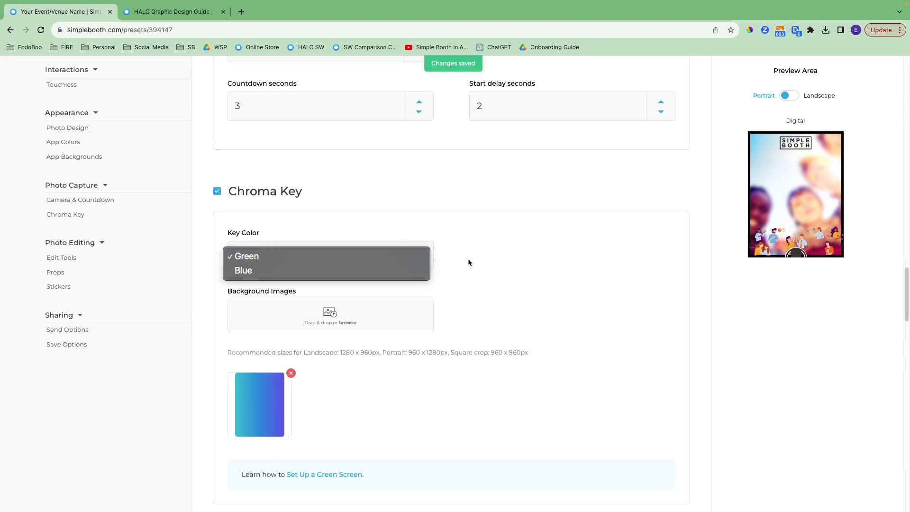
{"action": "left_click", "coordinate": [458, 290]}
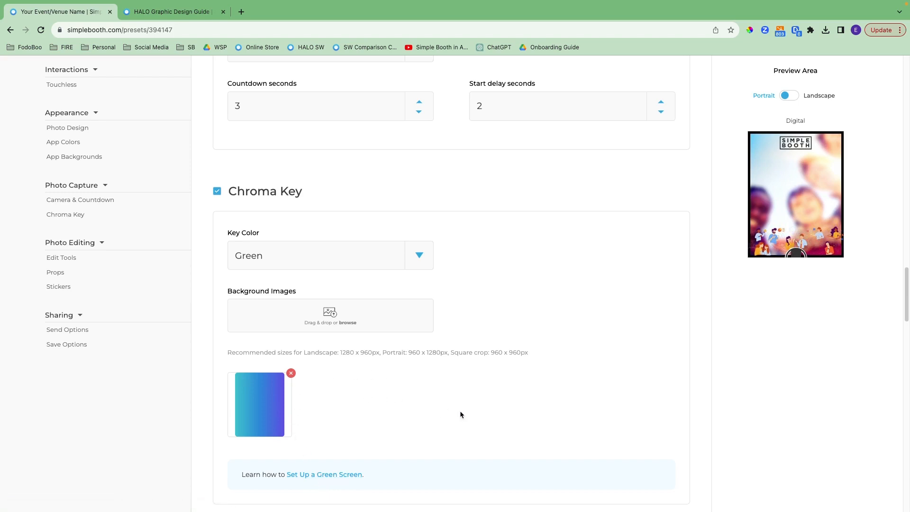
{"action": "left_click", "coordinate": [217, 192]}
- Set the active photo editing tools to Filters, Stickers and Props, and save the tool selection
{"action": "scroll", "coordinate": [372, 401], "scroll_direction": "down", "scroll_amount": 3}
{"action": "scroll", "coordinate": [372, 401], "scroll_direction": "down", "scroll_amount": 5}
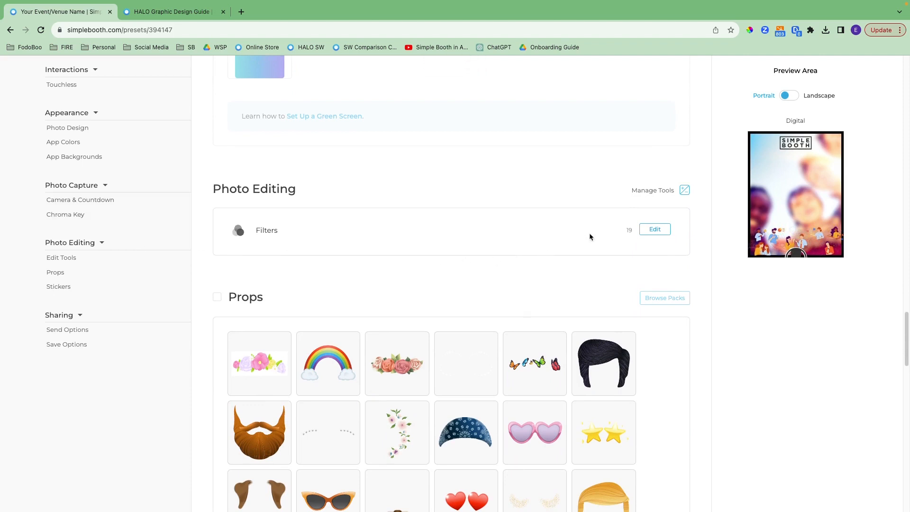
{"action": "left_click", "coordinate": [685, 190]}
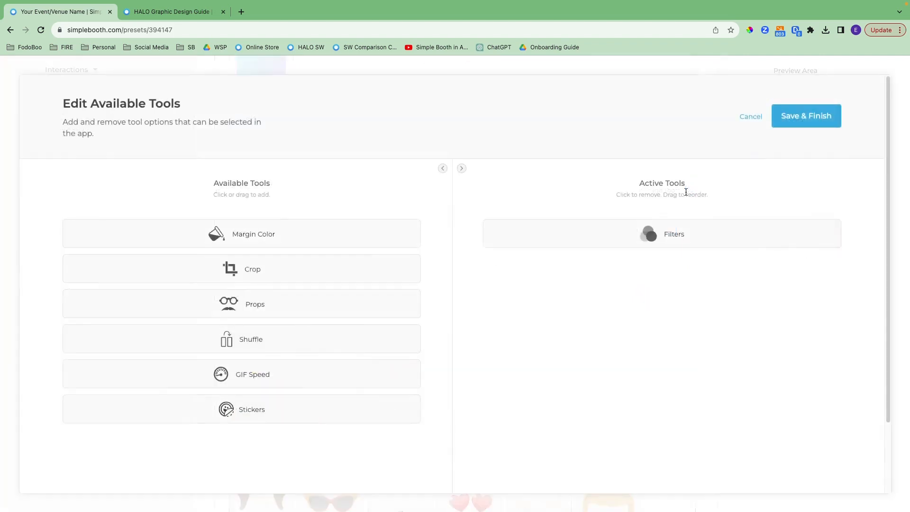
{"action": "left_click", "coordinate": [548, 227]}
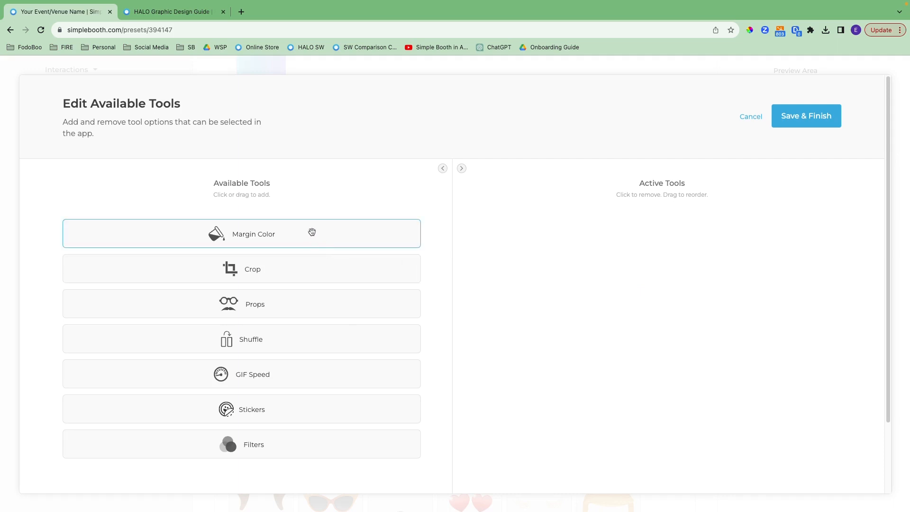
{"action": "scroll", "coordinate": [312, 232], "scroll_direction": "down", "scroll_amount": 1}
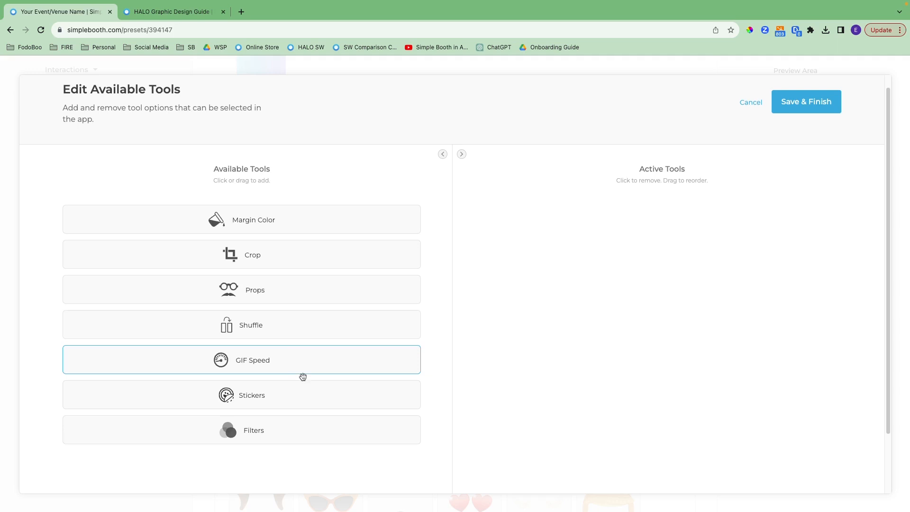
{"action": "left_click", "coordinate": [301, 430]}
{"action": "left_click", "coordinate": [283, 398]}
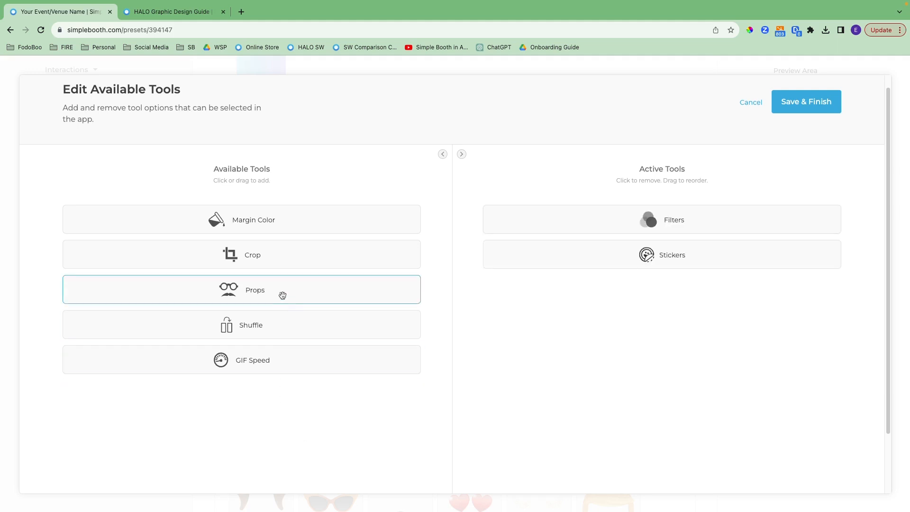
{"action": "left_click", "coordinate": [282, 296]}
{"action": "left_click", "coordinate": [794, 105]}
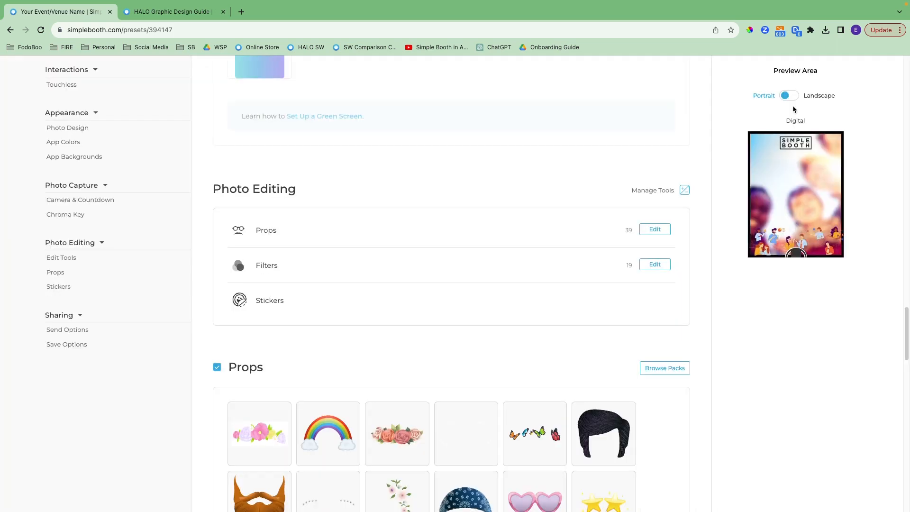
- Browse the available prop packs, keeping Modern Selfies and Classic Booth selected, and finish
{"action": "scroll", "coordinate": [583, 286], "scroll_direction": "down", "scroll_amount": 3}
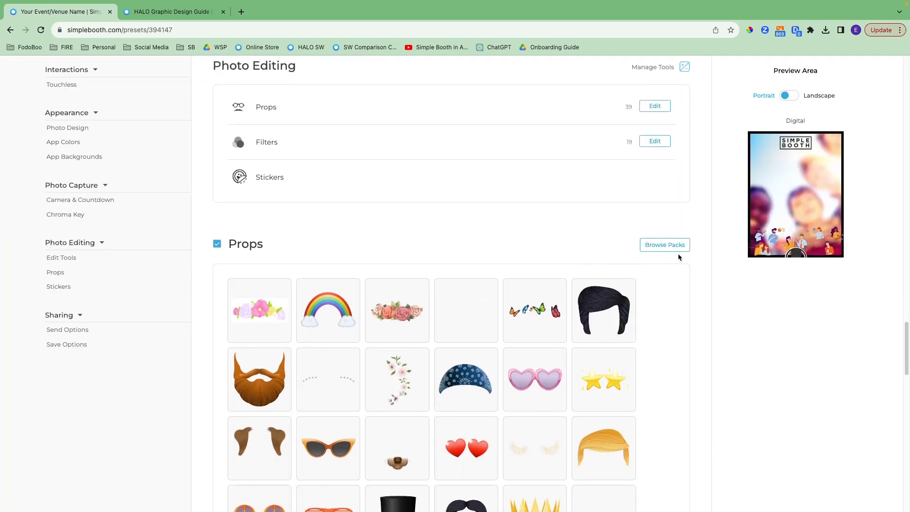
{"action": "left_click", "coordinate": [671, 250]}
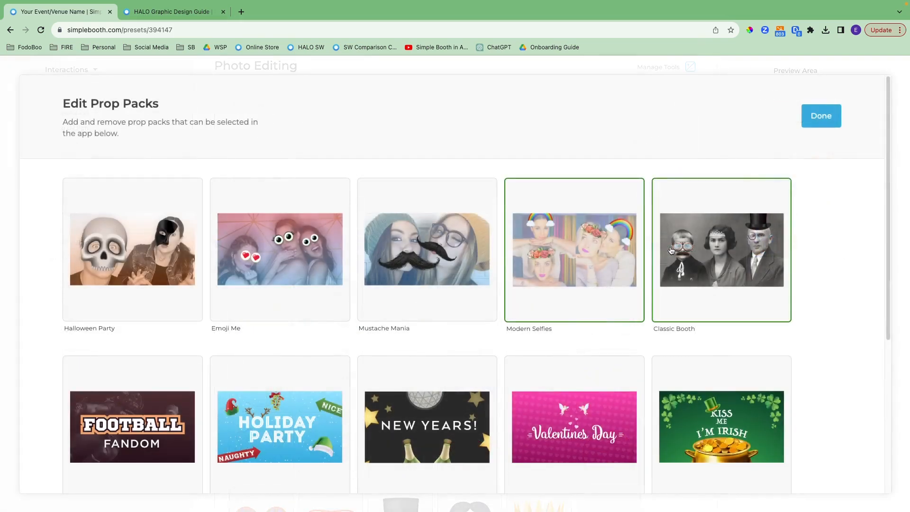
{"action": "scroll", "coordinate": [744, 187], "scroll_direction": "down", "scroll_amount": 2}
{"action": "scroll", "coordinate": [746, 187], "scroll_direction": "down", "scroll_amount": 3}
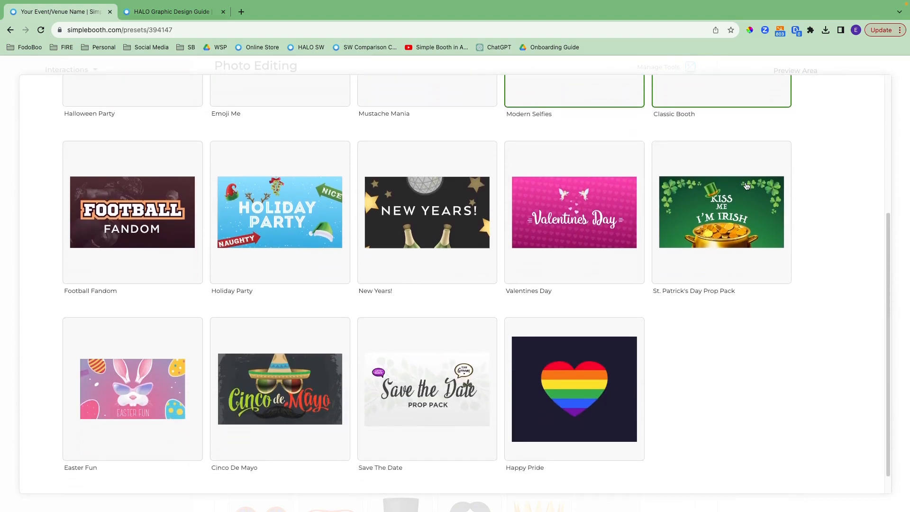
{"action": "scroll", "coordinate": [747, 186], "scroll_direction": "up", "scroll_amount": 2}
{"action": "scroll", "coordinate": [747, 187], "scroll_direction": "up", "scroll_amount": 2}
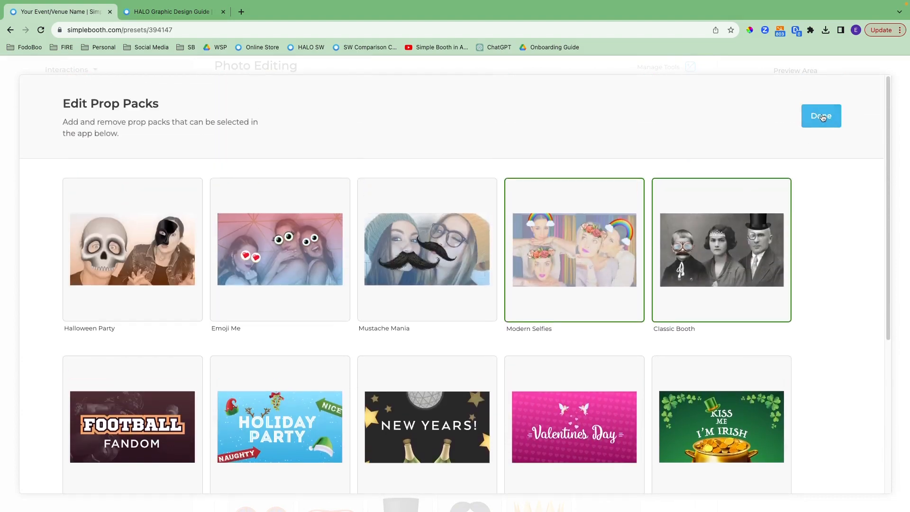
{"action": "left_click", "coordinate": [837, 115]}
- Enable Email, Text message, Print button and Auto print under Send Options, alongside QR code
{"action": "scroll", "coordinate": [696, 300], "scroll_direction": "down", "scroll_amount": 1}
{"action": "scroll", "coordinate": [697, 301], "scroll_direction": "down", "scroll_amount": 10}
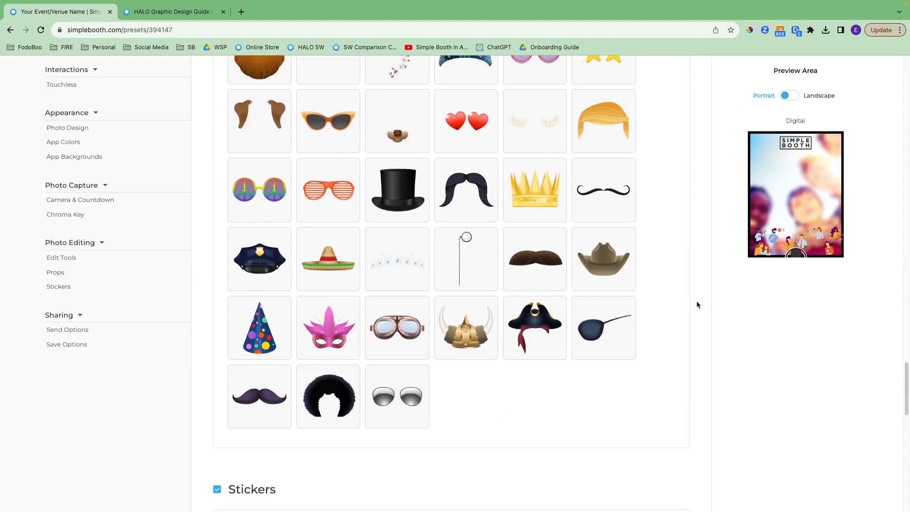
{"action": "scroll", "coordinate": [696, 305], "scroll_direction": "down", "scroll_amount": 3}
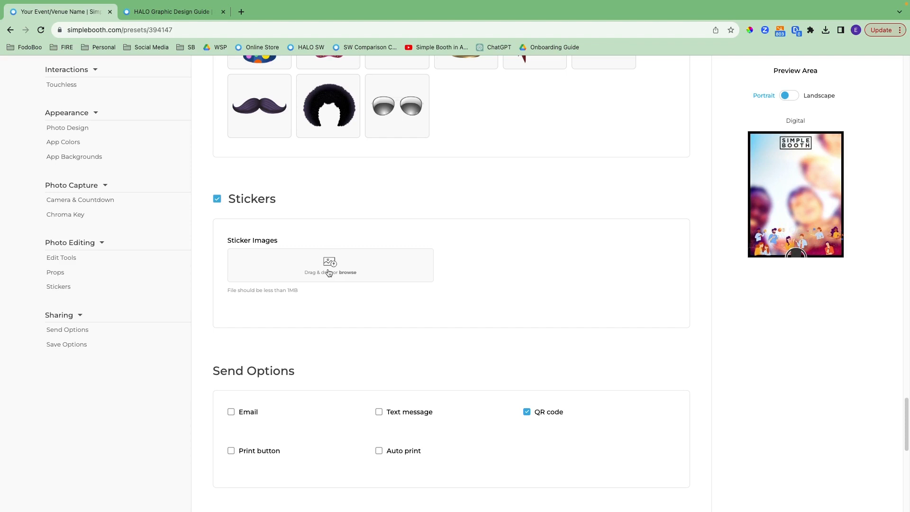
{"action": "scroll", "coordinate": [305, 304], "scroll_direction": "down", "scroll_amount": 3}
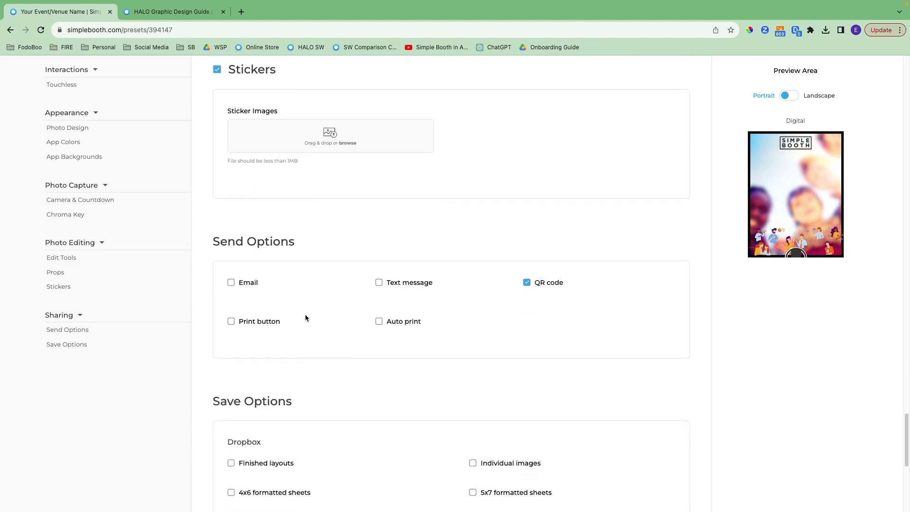
{"action": "scroll", "coordinate": [306, 315], "scroll_direction": "down", "scroll_amount": 1}
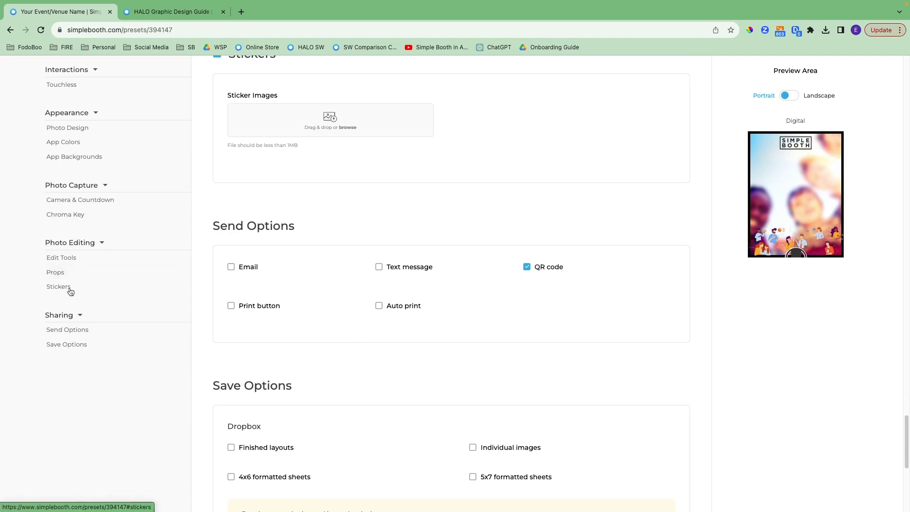
{"action": "scroll", "coordinate": [305, 215], "scroll_direction": "down", "scroll_amount": 1}
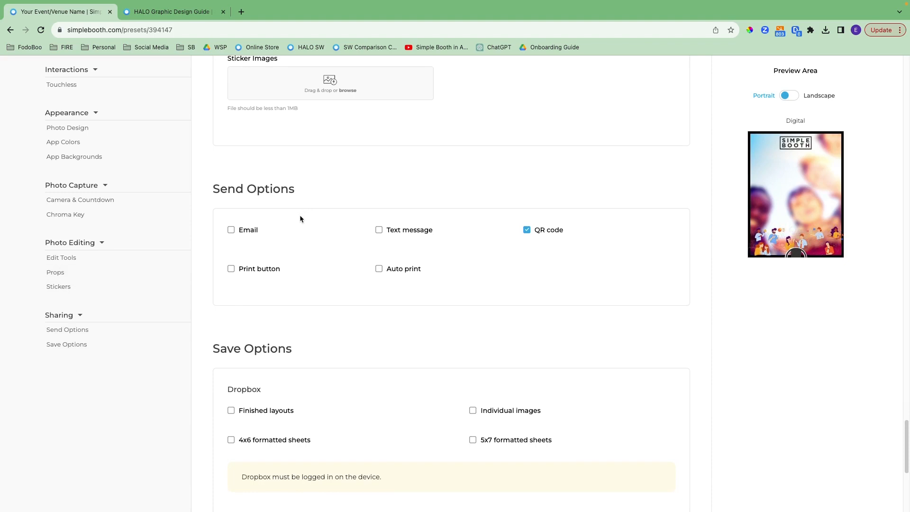
{"action": "left_click", "coordinate": [231, 230]}
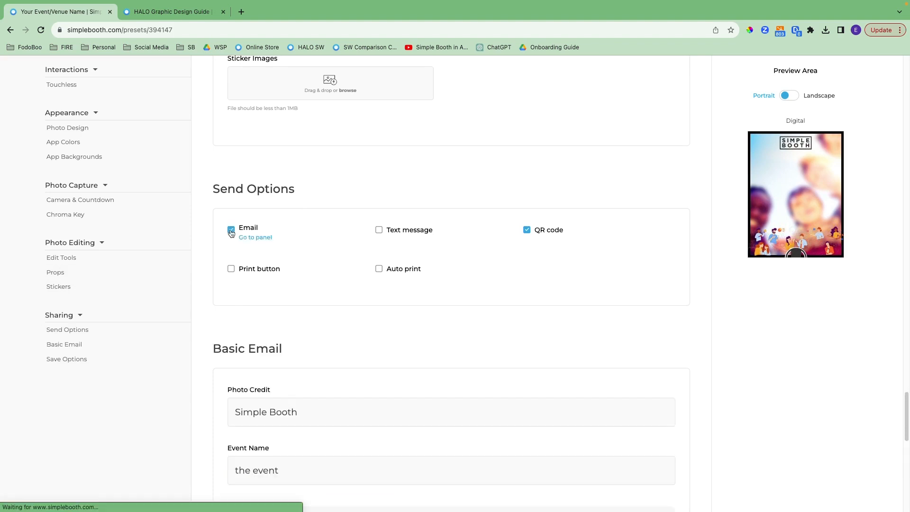
{"action": "left_click", "coordinate": [379, 231]}
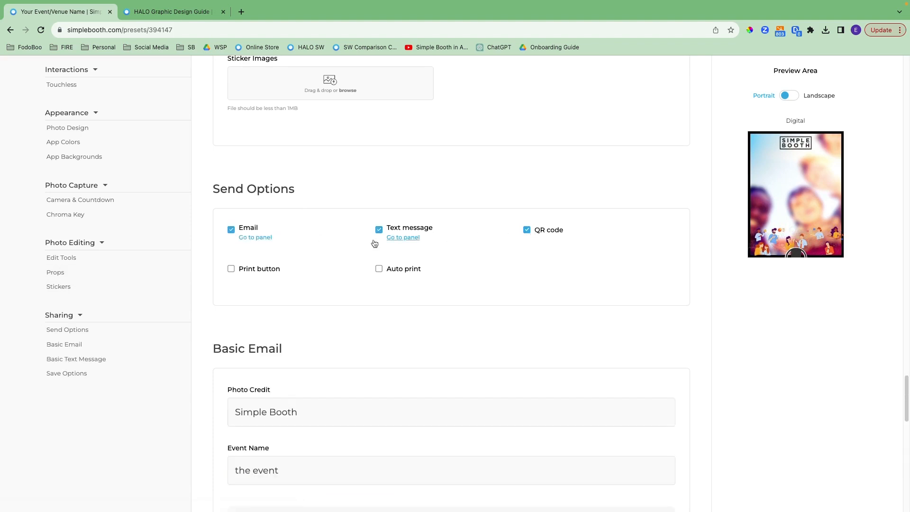
{"action": "left_click", "coordinate": [231, 269]}
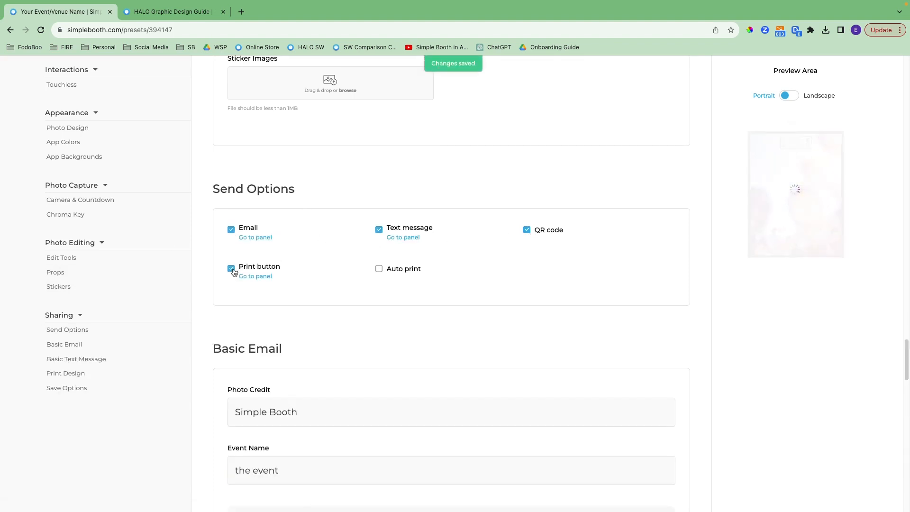
{"action": "left_click", "coordinate": [379, 269]}
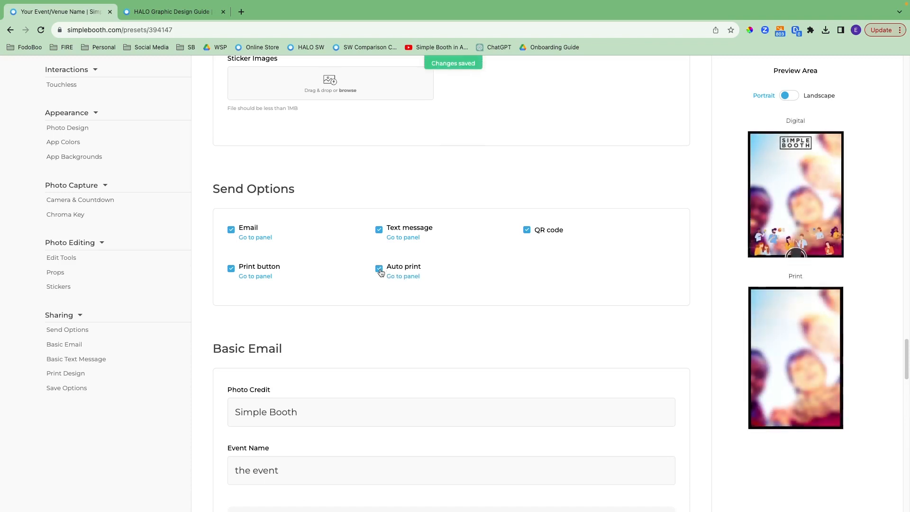
- Disable Auto print and Print button under Send Options, reviewing the Print Design settings in between
{"action": "left_click", "coordinate": [380, 269]}
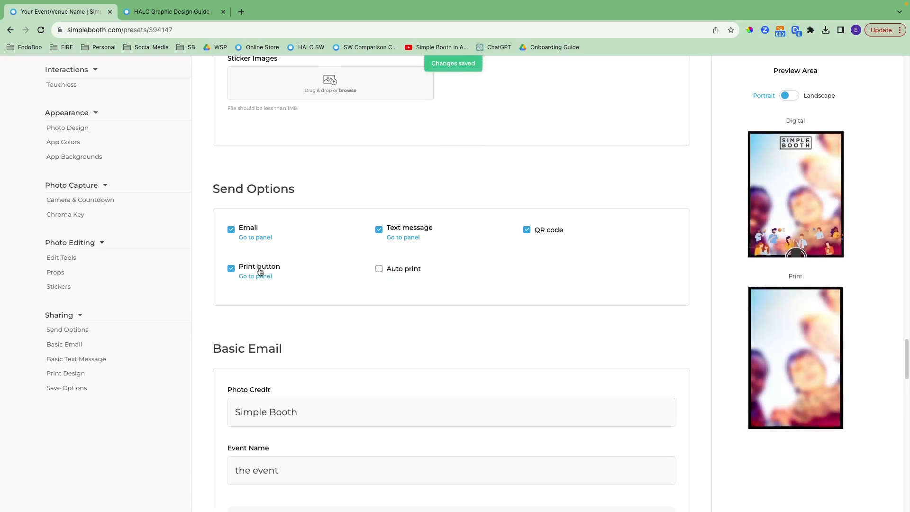
{"action": "left_click", "coordinate": [67, 374]}
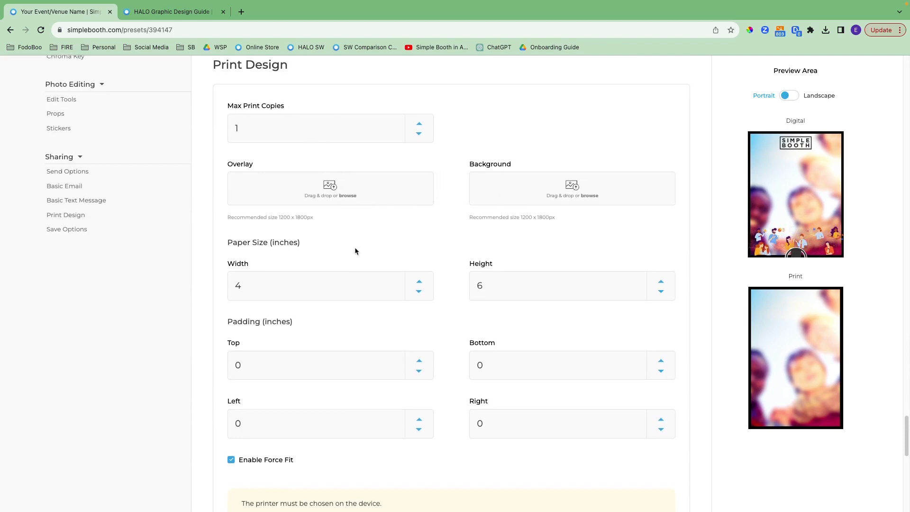
{"action": "scroll", "coordinate": [356, 252], "scroll_direction": "down", "scroll_amount": 2}
{"action": "scroll", "coordinate": [328, 388], "scroll_direction": "down", "scroll_amount": 1}
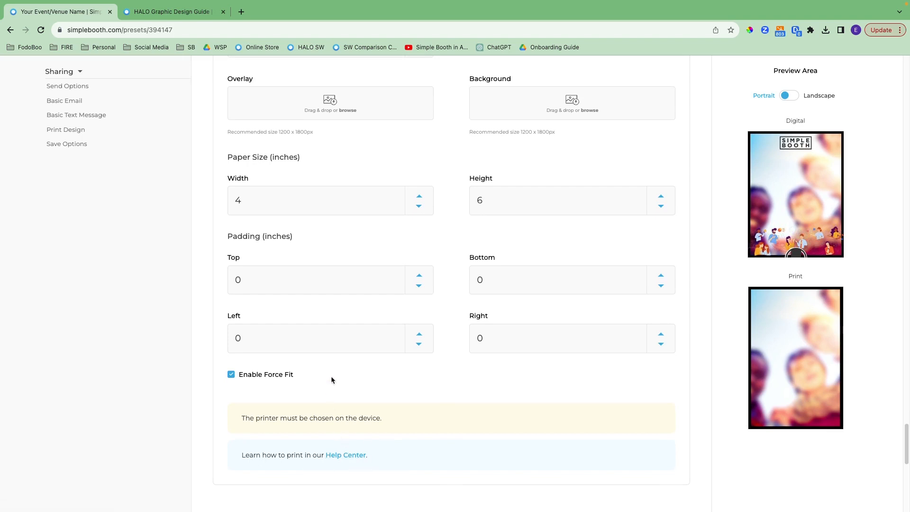
{"action": "scroll", "coordinate": [331, 377], "scroll_direction": "up", "scroll_amount": 4}
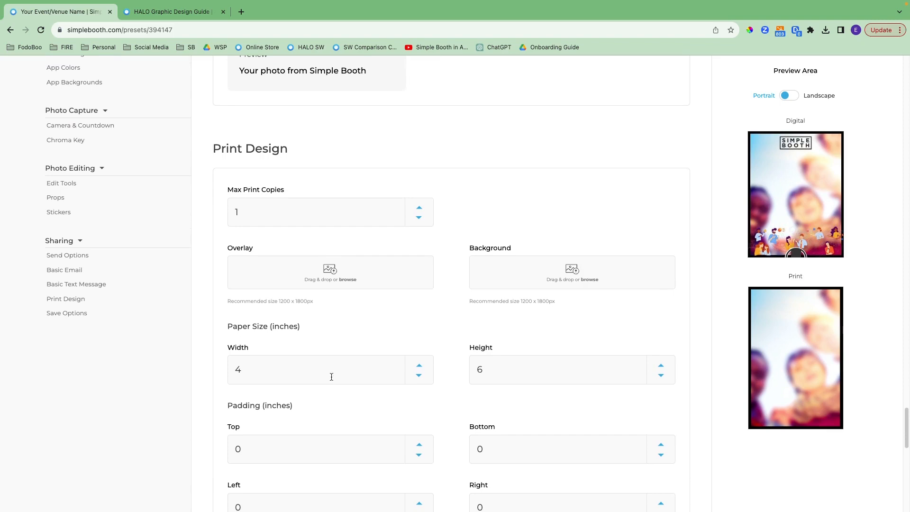
{"action": "left_click", "coordinate": [73, 255]}
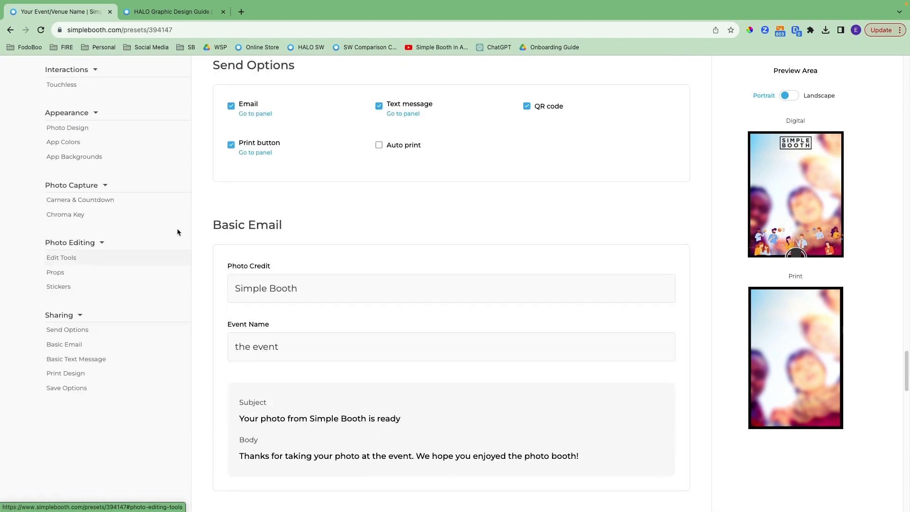
{"action": "left_click", "coordinate": [232, 146]}
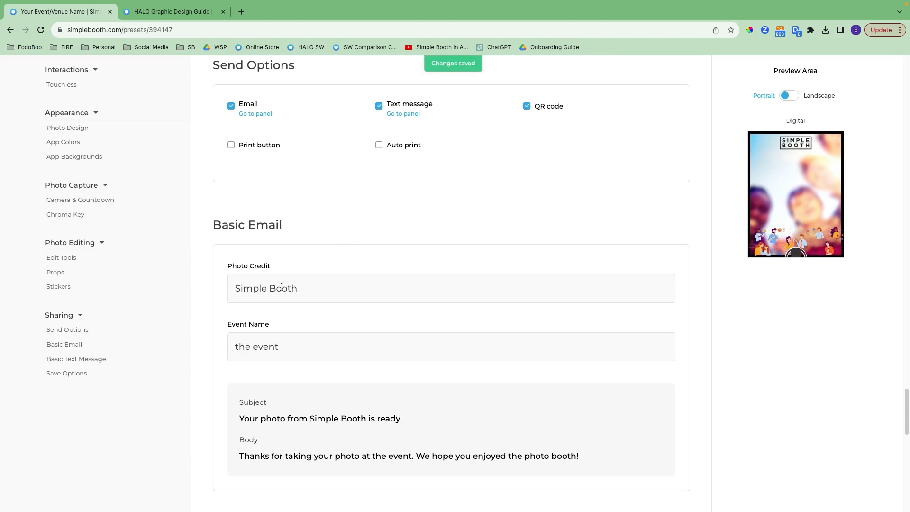
- Check the Photo Credit and Event Name fields and the message preview under Basic Email
{"action": "triple_click", "coordinate": [267, 290]}
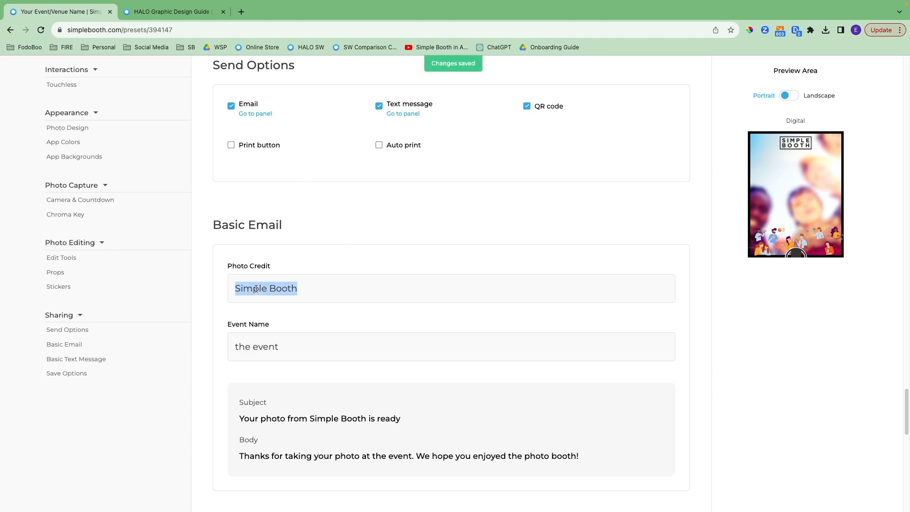
{"action": "triple_click", "coordinate": [256, 349]}
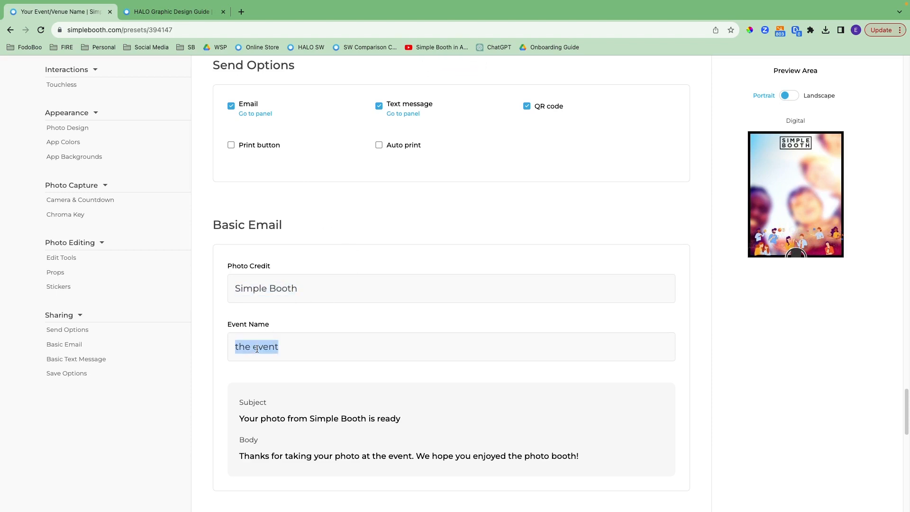
{"action": "left_click", "coordinate": [316, 347]}
{"action": "scroll", "coordinate": [331, 448], "scroll_direction": "down", "scroll_amount": 2}
{"action": "scroll", "coordinate": [331, 449], "scroll_direction": "down", "scroll_amount": 5}
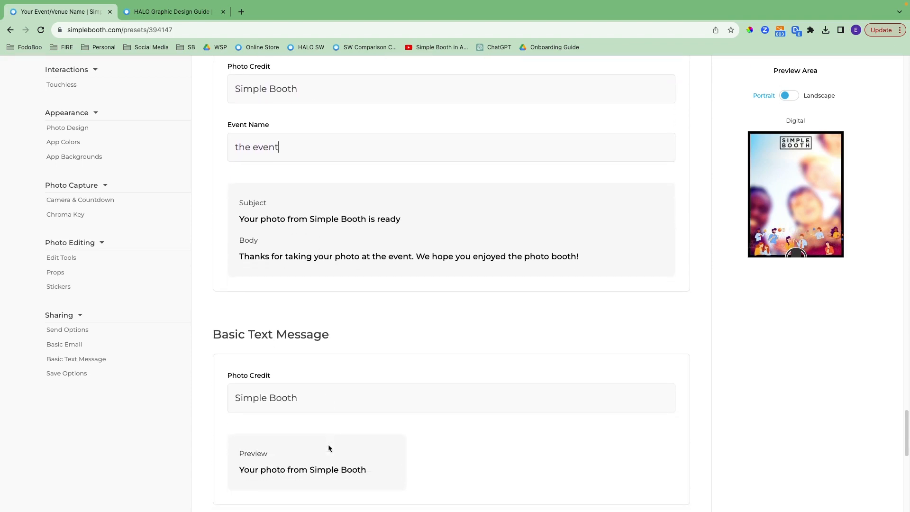
- Check the Photo Credit under Basic Text Message and the Dropbox and Camera Roll choices under Save Options
{"action": "triple_click", "coordinate": [263, 348]}
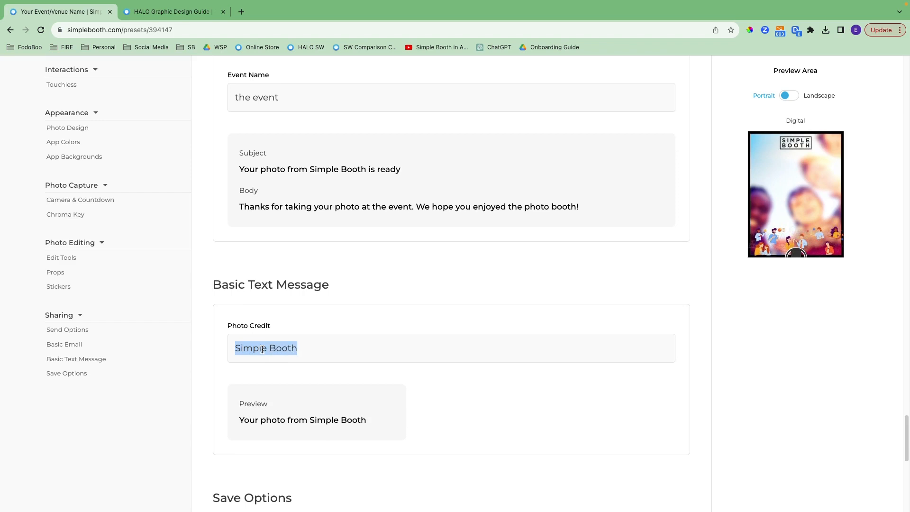
{"action": "left_click", "coordinate": [353, 328]}
{"action": "scroll", "coordinate": [354, 341], "scroll_direction": "down", "scroll_amount": 4}
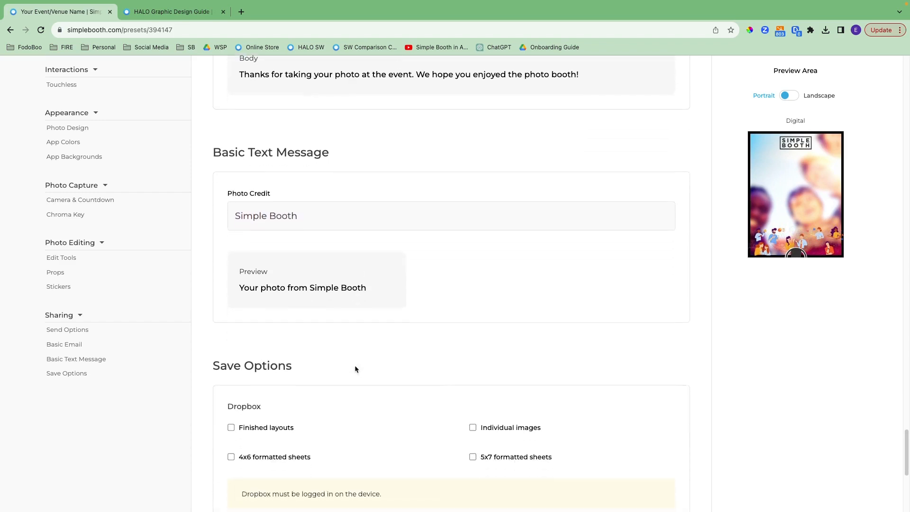
{"action": "scroll", "coordinate": [355, 369], "scroll_direction": "down", "scroll_amount": 1}
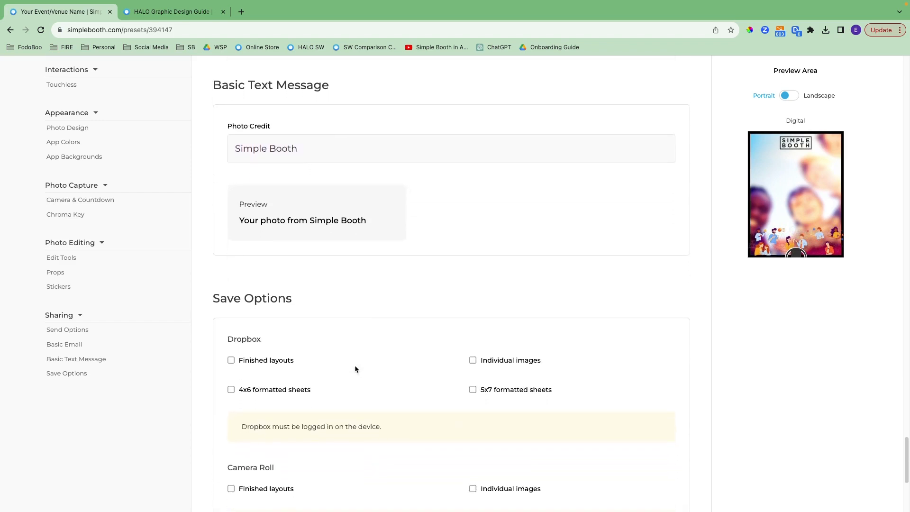
{"action": "scroll", "coordinate": [356, 369], "scroll_direction": "down", "scroll_amount": 3}
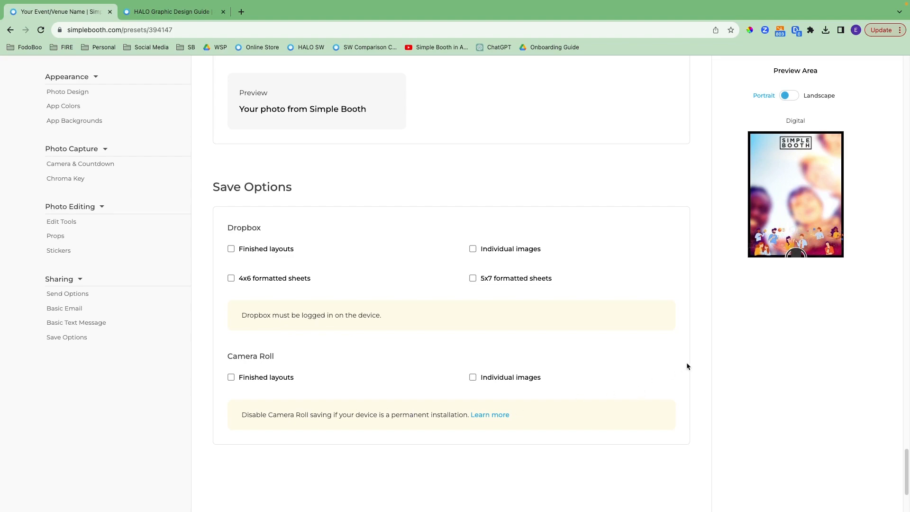
- Return to the presets list and check the available actions for the Your Event/Venue Name preset
{"action": "scroll", "coordinate": [687, 366], "scroll_direction": "up", "scroll_amount": 20}
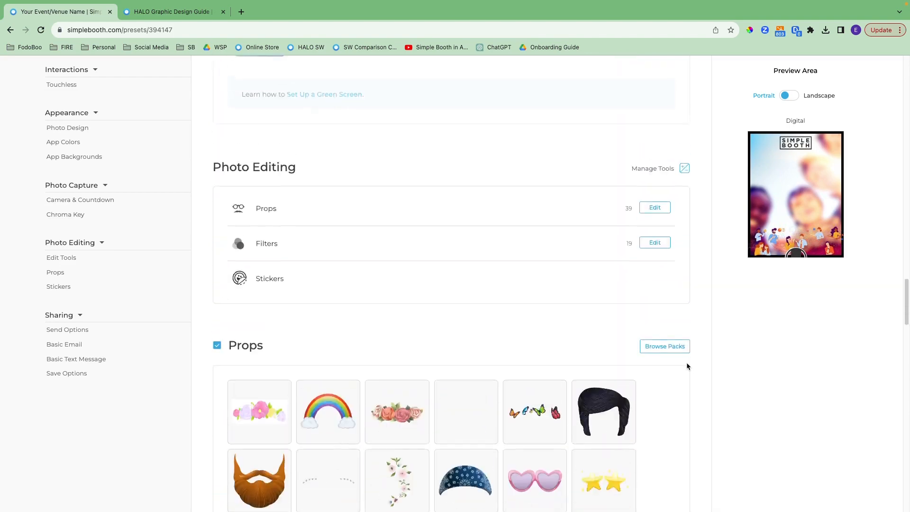
{"action": "scroll", "coordinate": [687, 366], "scroll_direction": "up", "scroll_amount": 20}
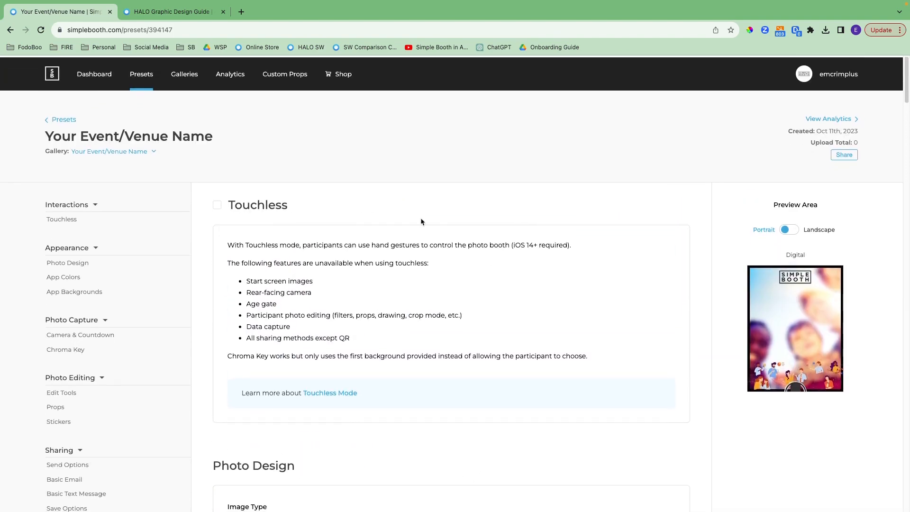
{"action": "left_click", "coordinate": [143, 76]}
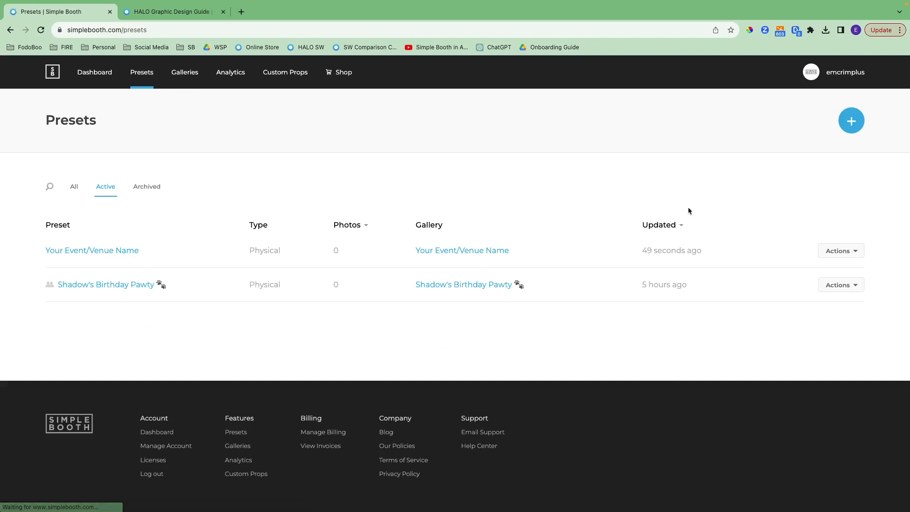
{"action": "left_click", "coordinate": [847, 256]}
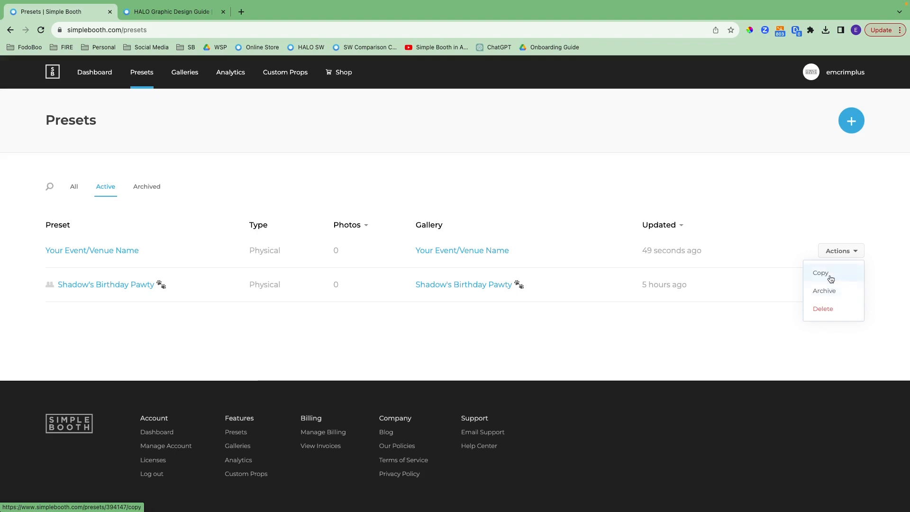
{"action": "left_click", "coordinate": [634, 149]}
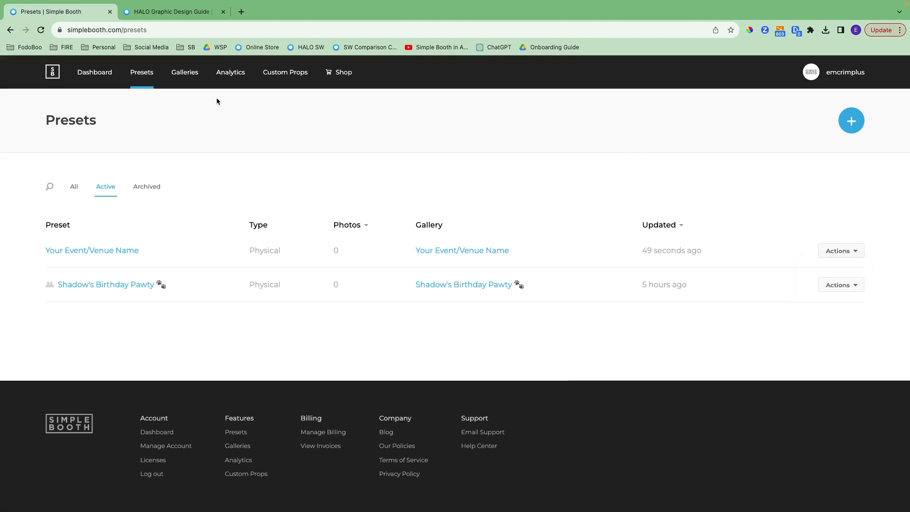
- In the galleries list, check the gallery's available actions and save Public as the default gallery privacy
{"action": "left_click", "coordinate": [185, 79]}
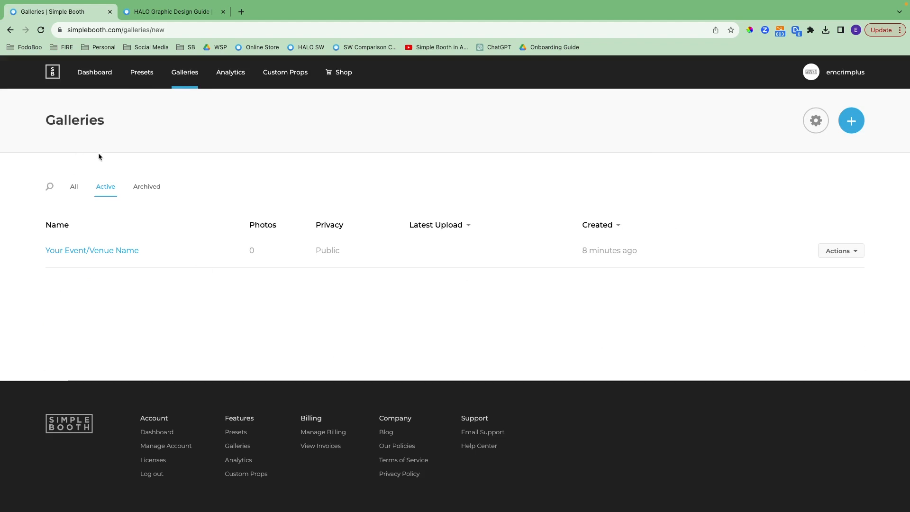
{"action": "left_click", "coordinate": [845, 256]}
{"action": "left_click", "coordinate": [792, 206]}
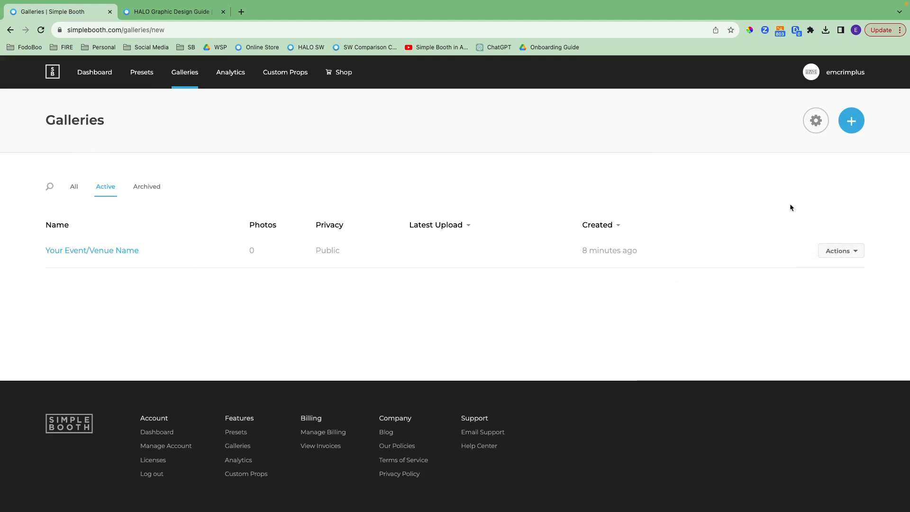
{"action": "left_click", "coordinate": [815, 124]}
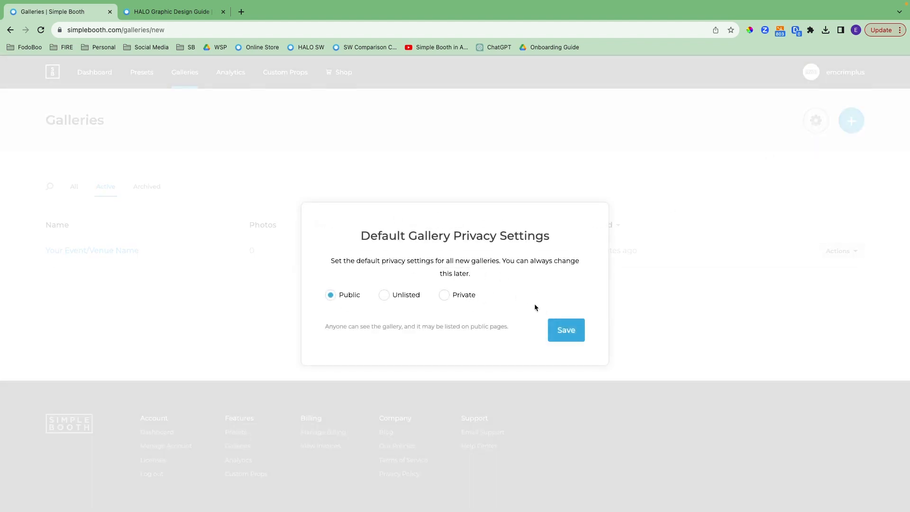
{"action": "left_click", "coordinate": [567, 334]}
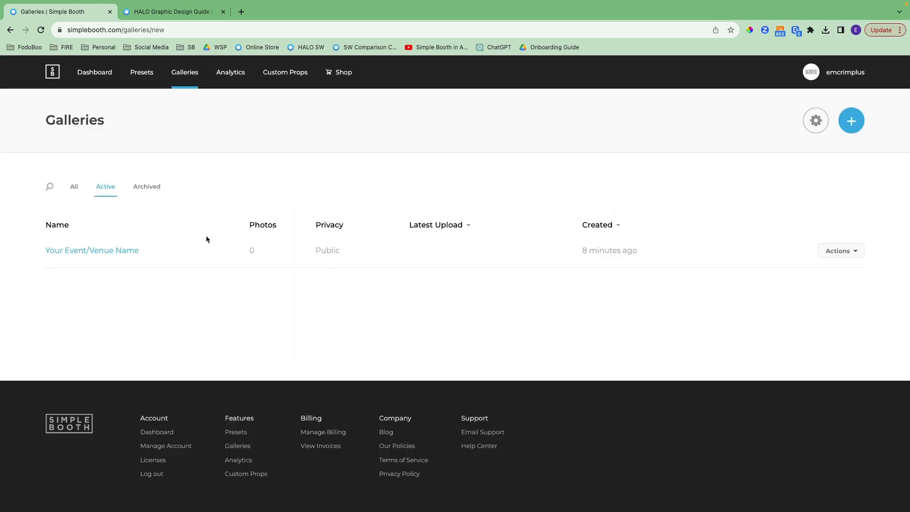
- Open the Your Event/Venue Name gallery and review its Basic, Theme and Images settings
{"action": "left_click", "coordinate": [116, 254]}
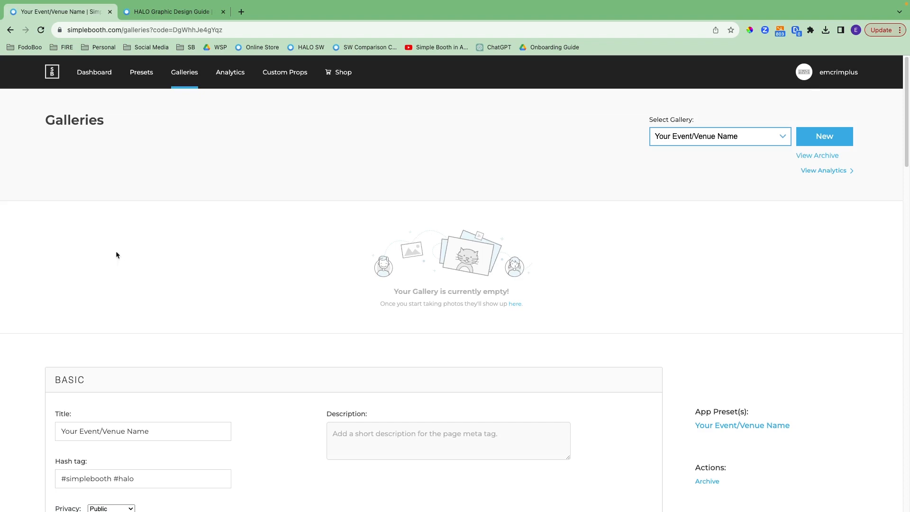
{"action": "scroll", "coordinate": [255, 329], "scroll_direction": "down", "scroll_amount": 3}
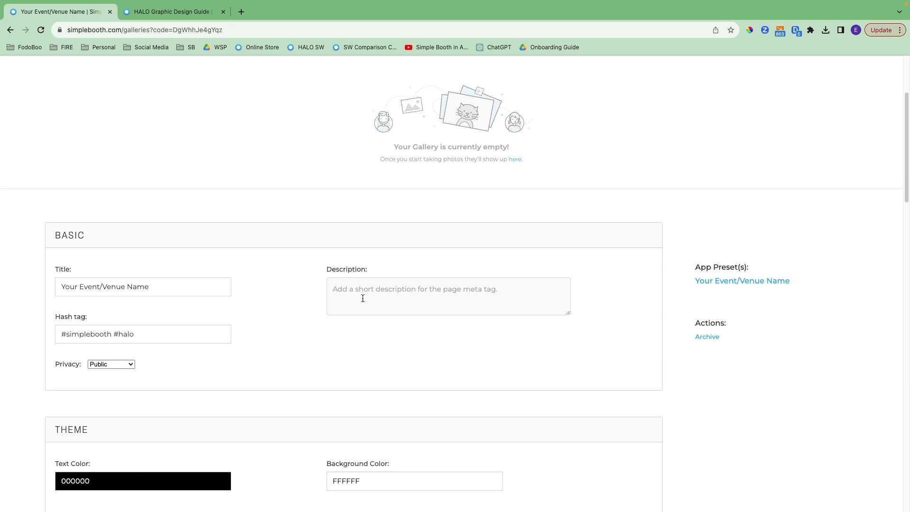
{"action": "scroll", "coordinate": [370, 307], "scroll_direction": "down", "scroll_amount": 4}
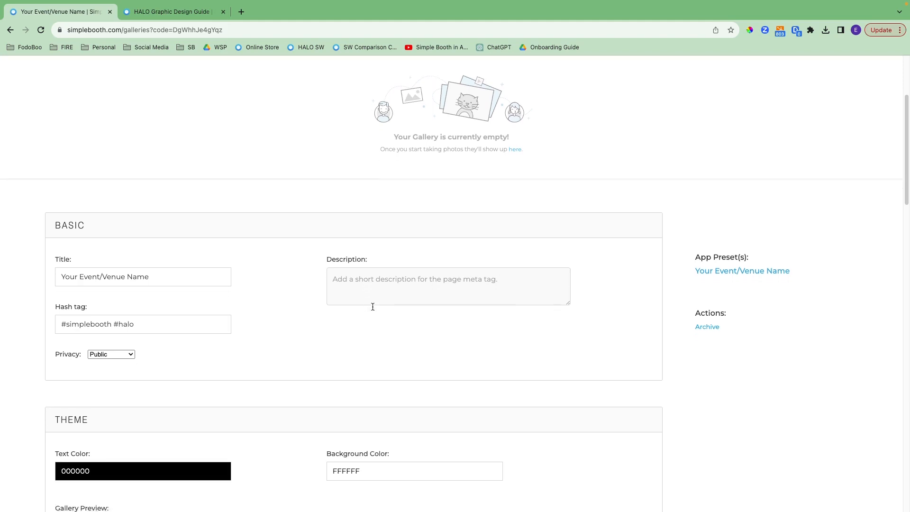
{"action": "scroll", "coordinate": [373, 310], "scroll_direction": "down", "scroll_amount": 5}
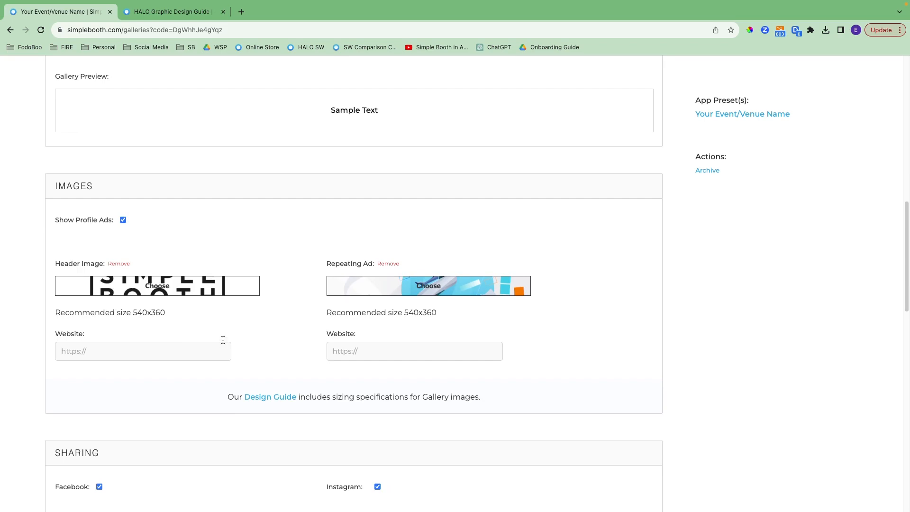
- Open simplebooth.com in a new browser tab and copy its web address
{"action": "left_click", "coordinate": [242, 14]}
{"action": "type", "text": "simple"}
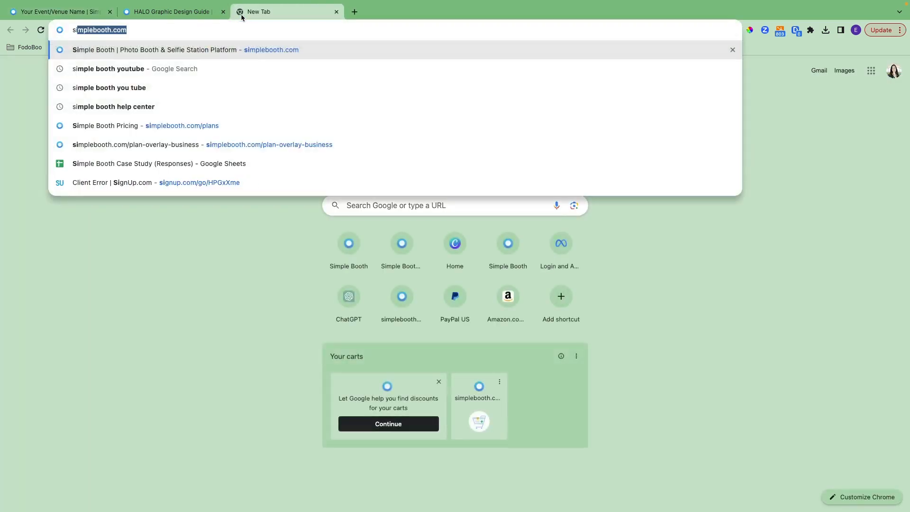
{"action": "key", "text": "Return"}
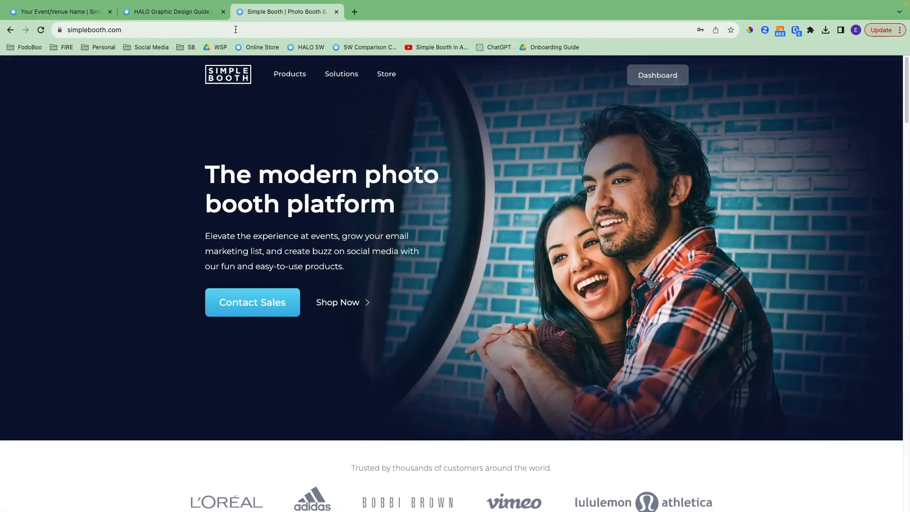
{"action": "left_click", "coordinate": [236, 29]}
{"action": "key", "text": "ctrl+c"}
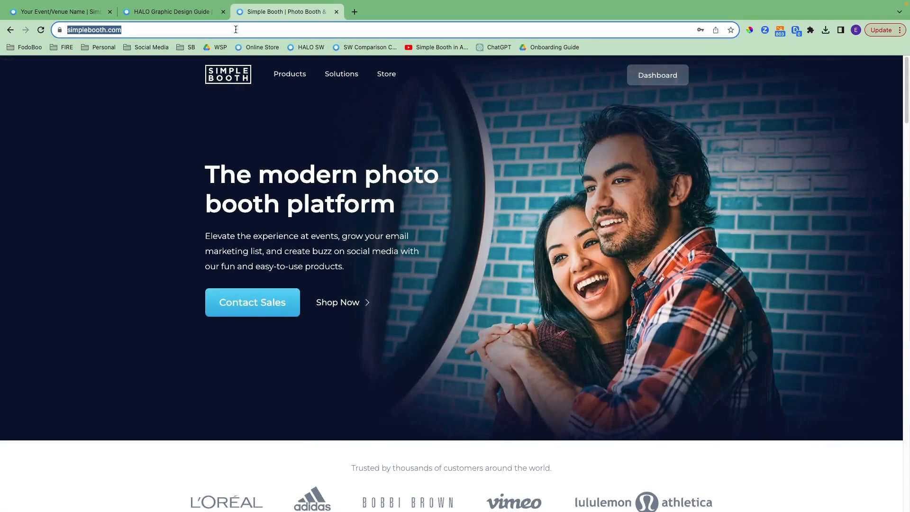
{"action": "key", "text": "super+1"}
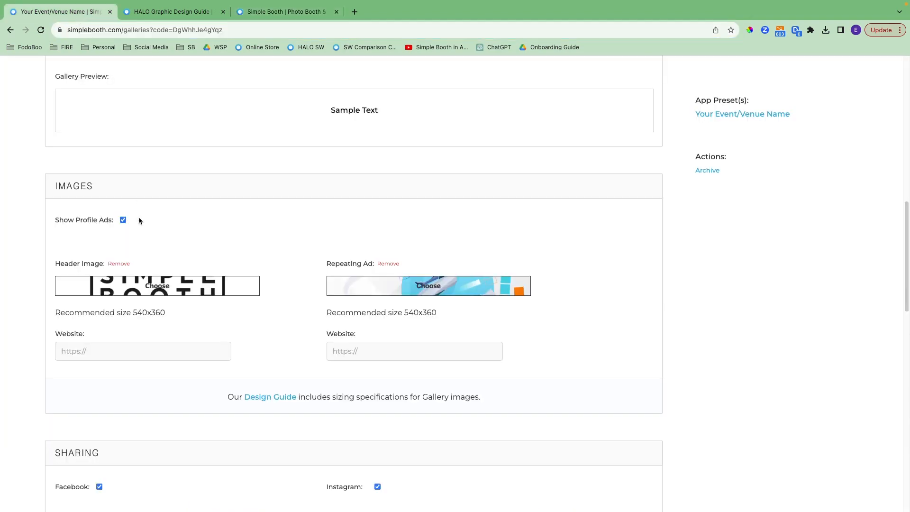
{"action": "key", "text": "ctrl+v"}
{"action": "left_click", "coordinate": [366, 354]}
{"action": "key", "text": "ctrl+v"}
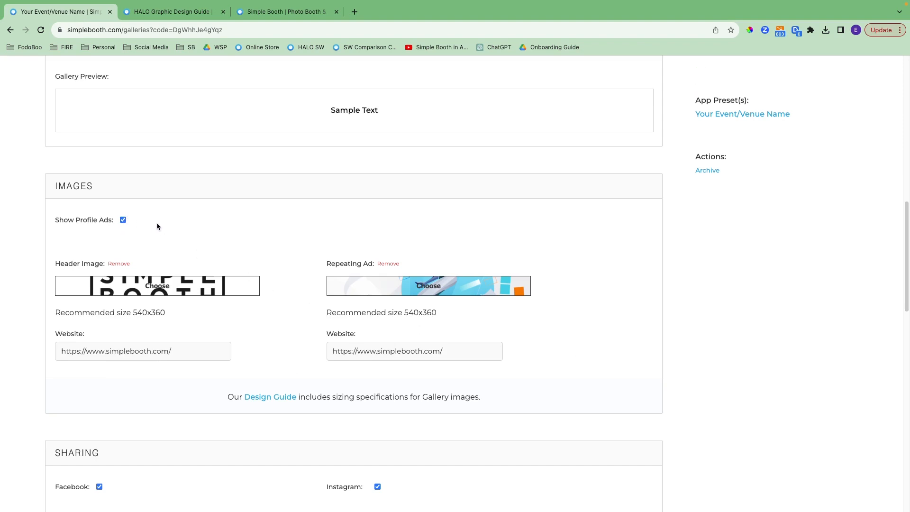
- Review the gallery's Sharing options and Instagram message settings, switching Instagram sharing off and back on
{"action": "scroll", "coordinate": [209, 222], "scroll_direction": "down", "scroll_amount": 4}
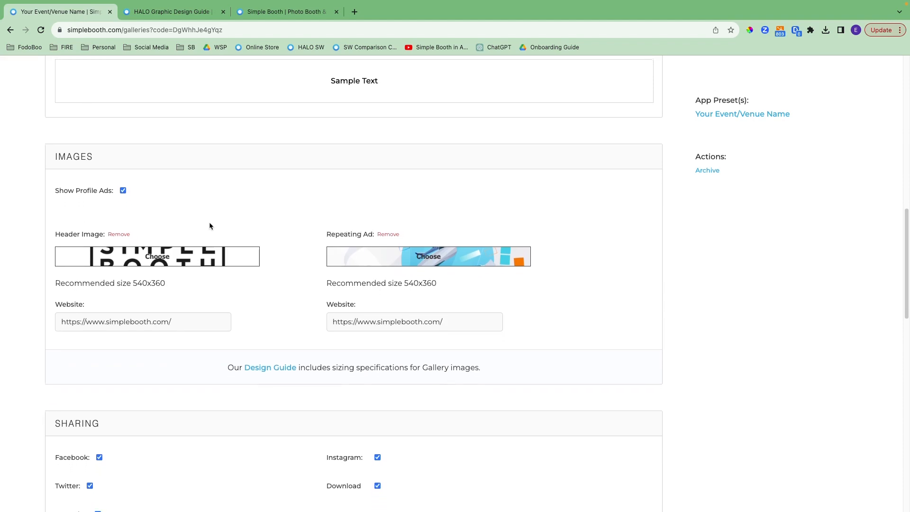
{"action": "scroll", "coordinate": [210, 222], "scroll_direction": "down", "scroll_amount": 1}
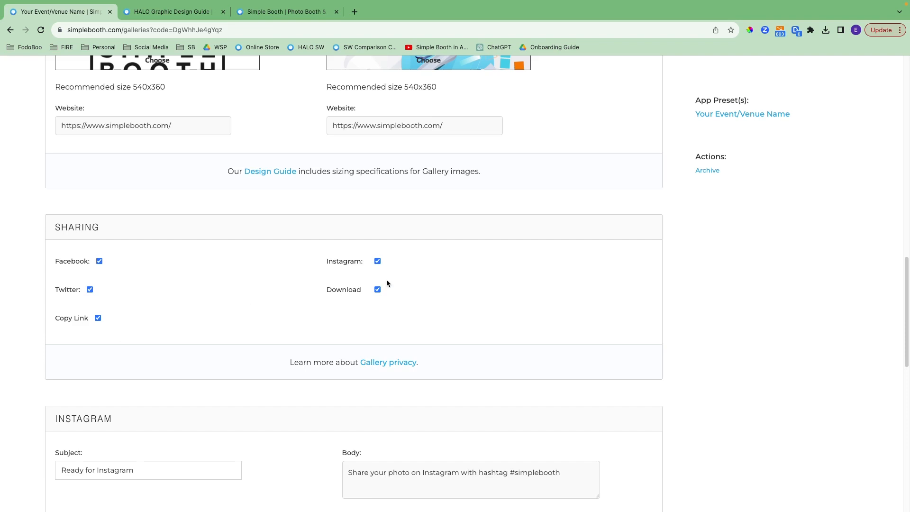
{"action": "left_click", "coordinate": [378, 261]}
{"action": "left_click", "coordinate": [378, 261]}
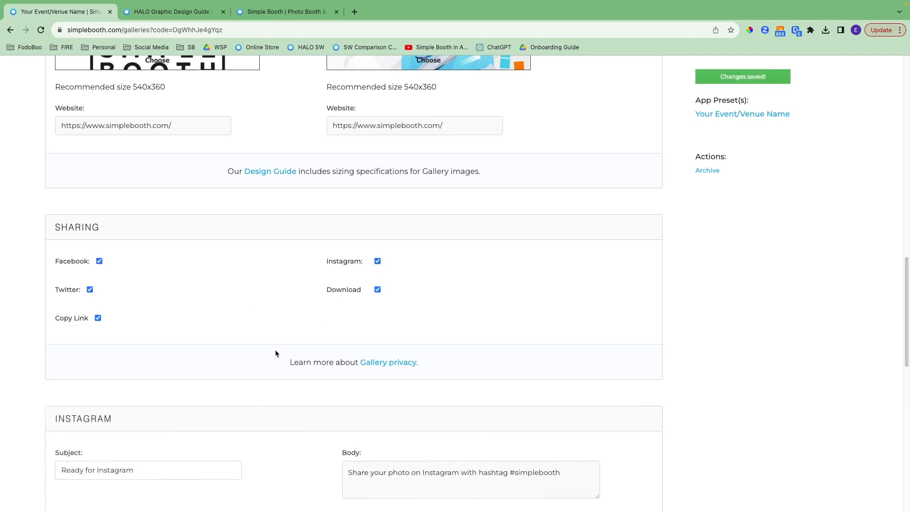
{"action": "scroll", "coordinate": [275, 350], "scroll_direction": "down", "scroll_amount": 5}
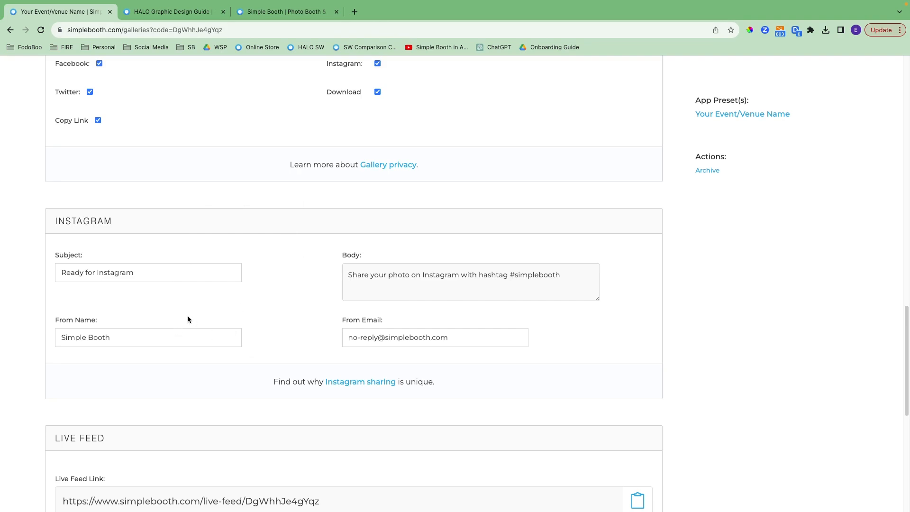
- Review the gallery's Instagram message fields: Subject, From Name, Body and From Email
{"action": "triple_click", "coordinate": [90, 272]}
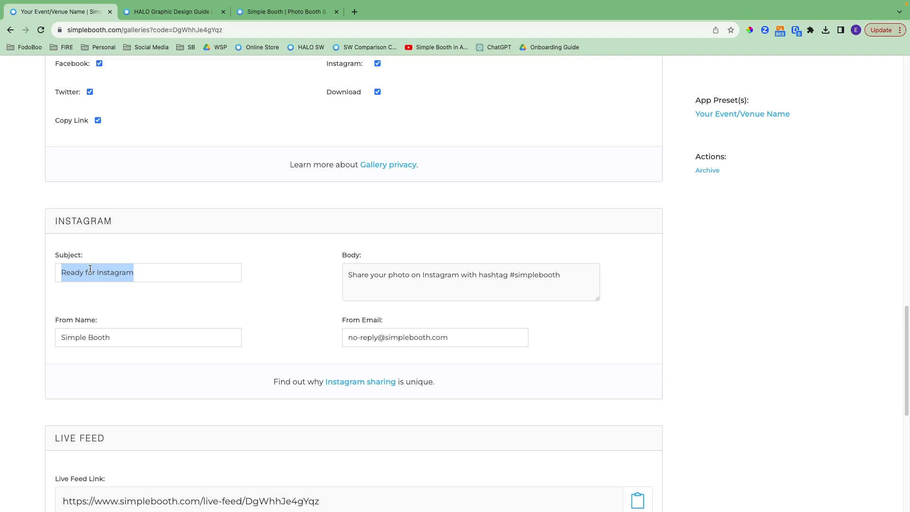
{"action": "triple_click", "coordinate": [92, 338]}
{"action": "double_click", "coordinate": [474, 277]}
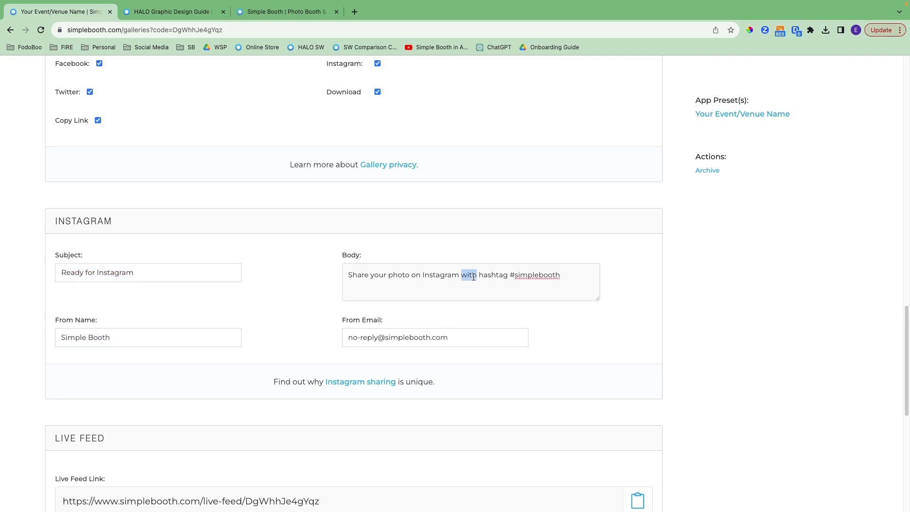
{"action": "triple_click", "coordinate": [474, 277]}
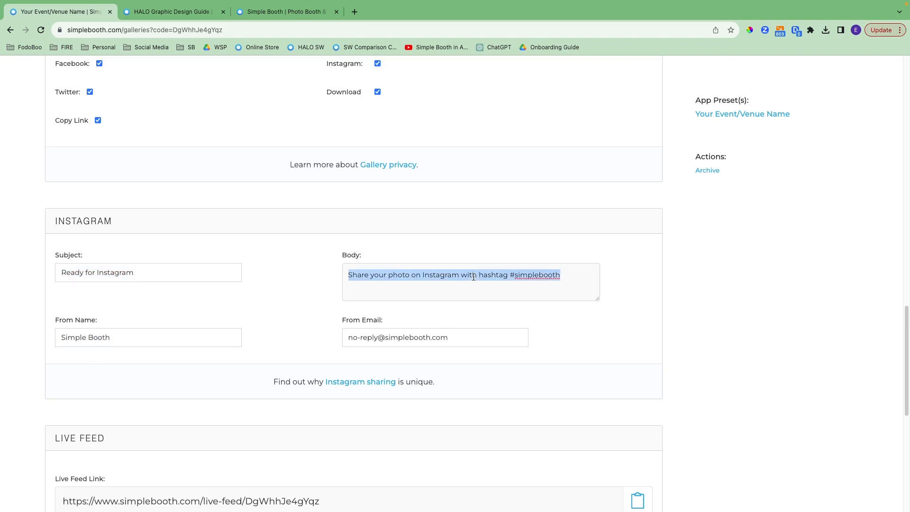
{"action": "triple_click", "coordinate": [401, 336]}
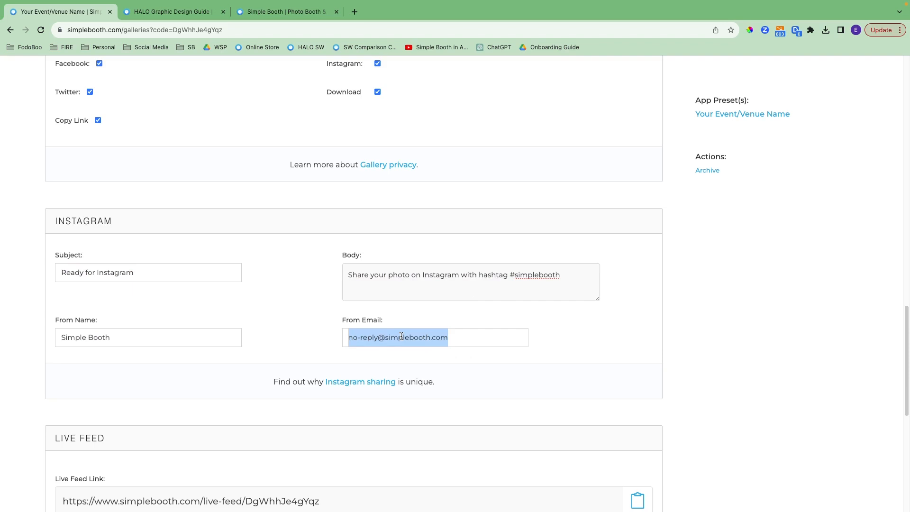
{"action": "left_click", "coordinate": [294, 314]}
- Upload ad.png from the Graphics folder as an ad for the gallery's Live Feed
{"action": "scroll", "coordinate": [294, 314], "scroll_direction": "down", "scroll_amount": 4}
{"action": "scroll", "coordinate": [294, 314], "scroll_direction": "down", "scroll_amount": 2}
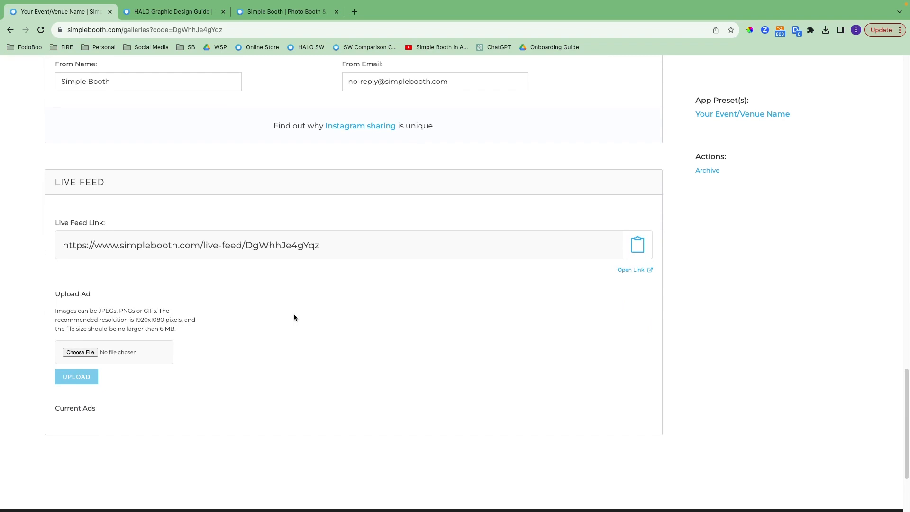
{"action": "left_click", "coordinate": [81, 353]}
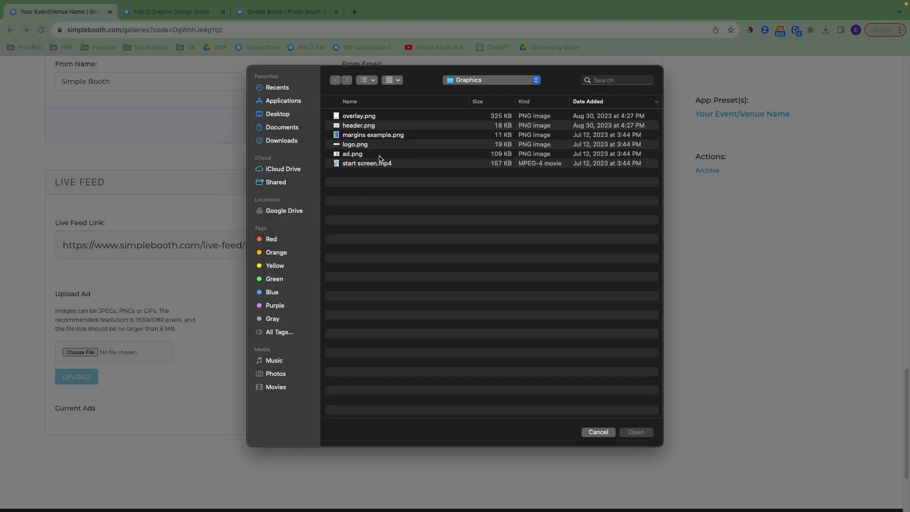
{"action": "left_click", "coordinate": [363, 154]}
{"action": "left_click", "coordinate": [637, 432]}
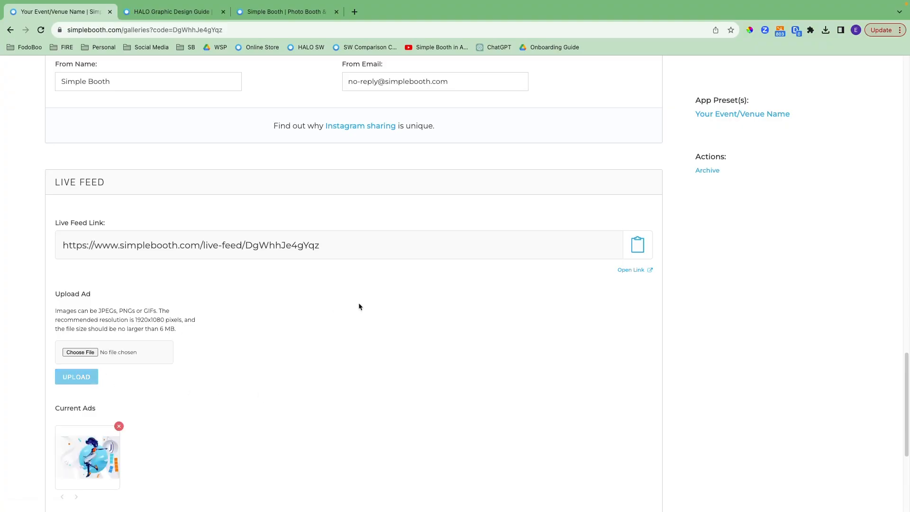
- Open the gallery's live feed, set its background color to white (FFFFFF), and close the live feed
{"action": "left_click", "coordinate": [638, 270]}
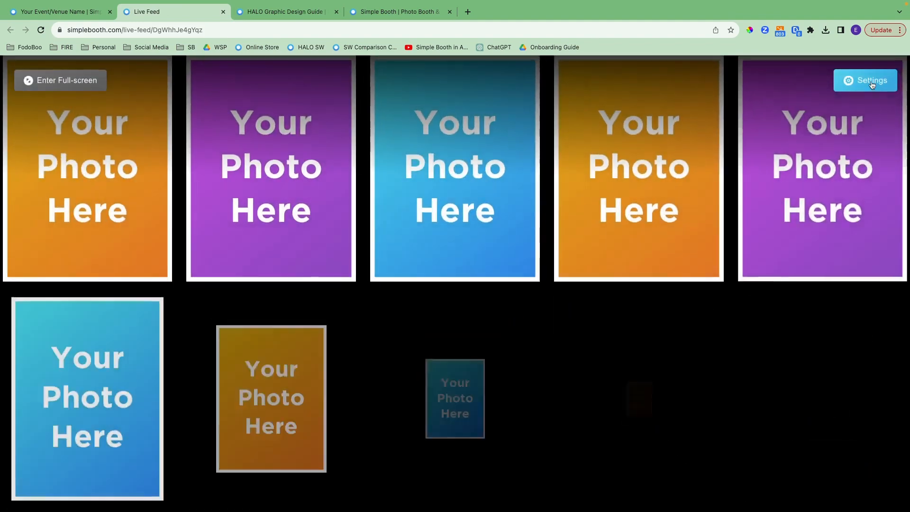
{"action": "left_click", "coordinate": [873, 84]}
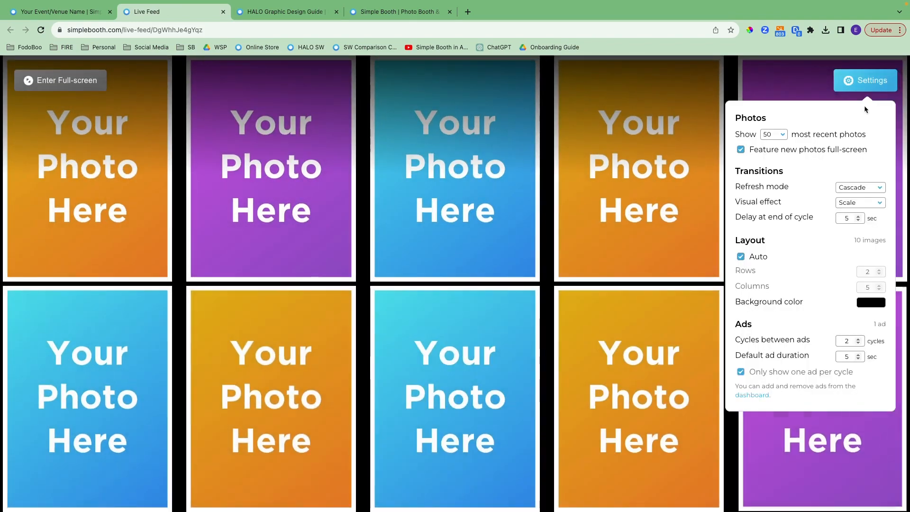
{"action": "left_click", "coordinate": [871, 302]}
{"action": "left_click", "coordinate": [739, 286]}
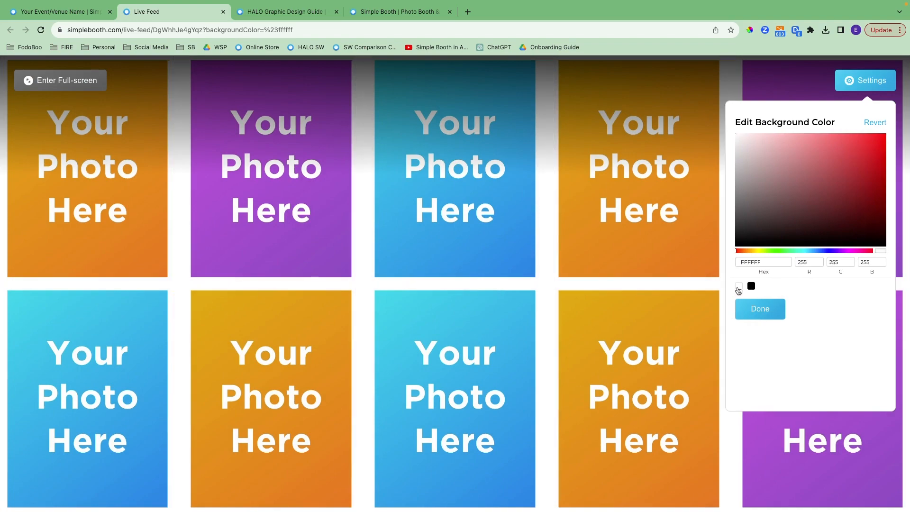
{"action": "left_click", "coordinate": [772, 313]}
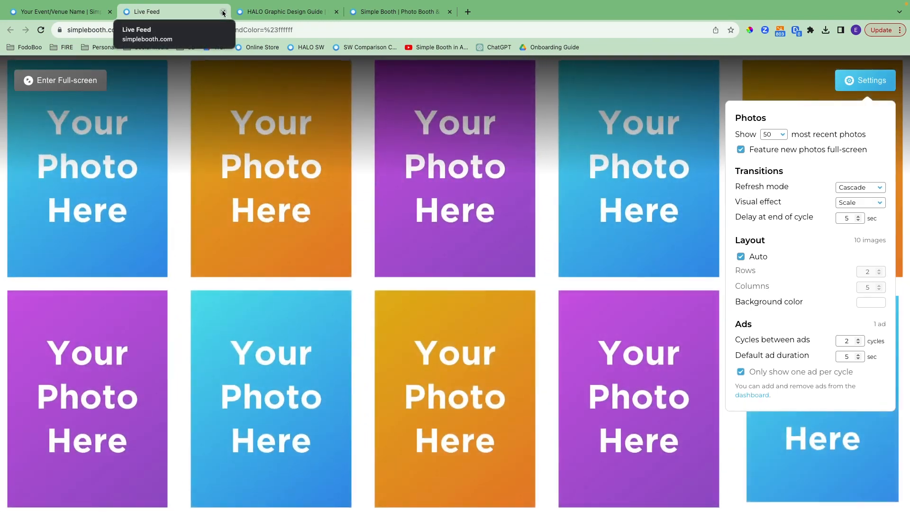
{"action": "left_click", "coordinate": [223, 12]}
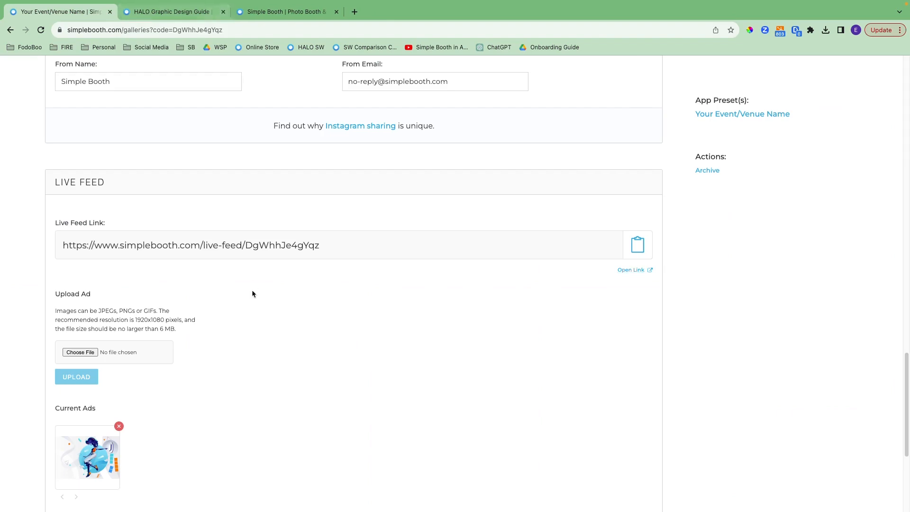
- Visit the public gallery page, view its Promote embed code, and return to the gallery's edit page, closing the extra browser tabs
{"action": "scroll", "coordinate": [416, 311], "scroll_direction": "down", "scroll_amount": 3}
{"action": "scroll", "coordinate": [416, 311], "scroll_direction": "up", "scroll_amount": 20}
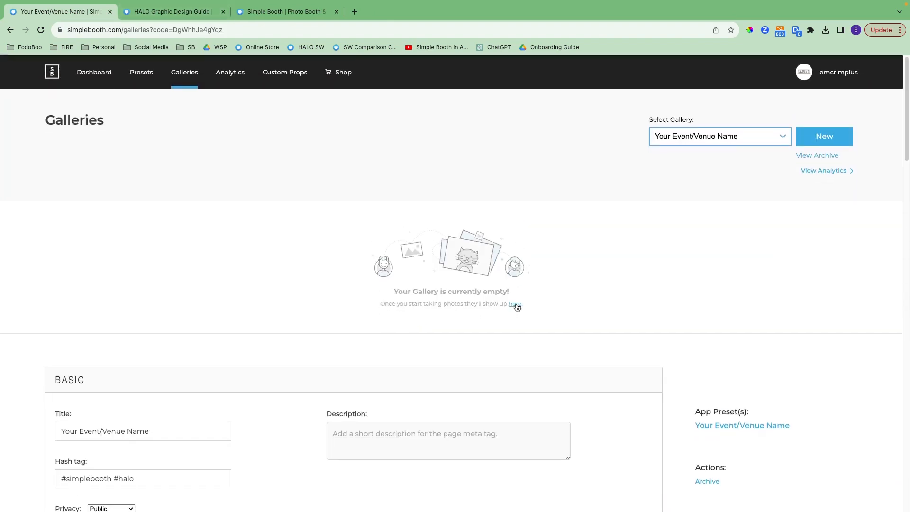
{"action": "left_click", "coordinate": [515, 304]}
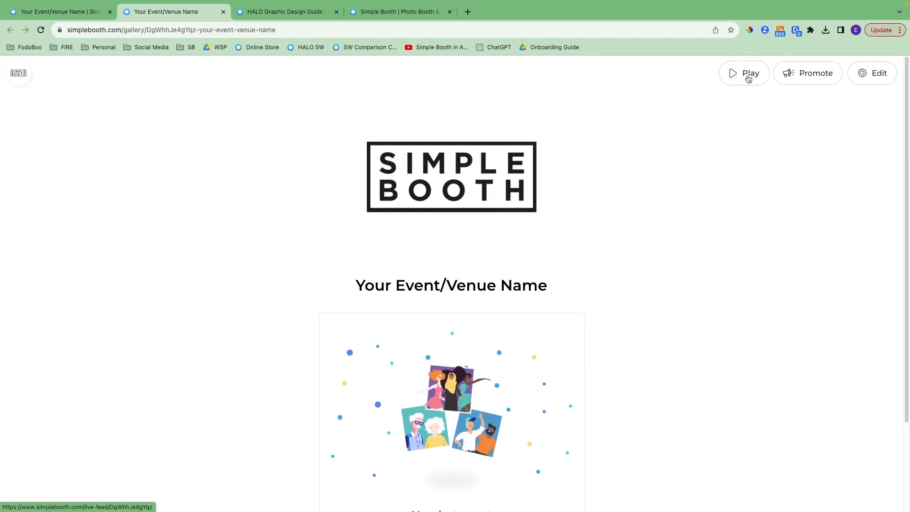
{"action": "left_click", "coordinate": [804, 80]}
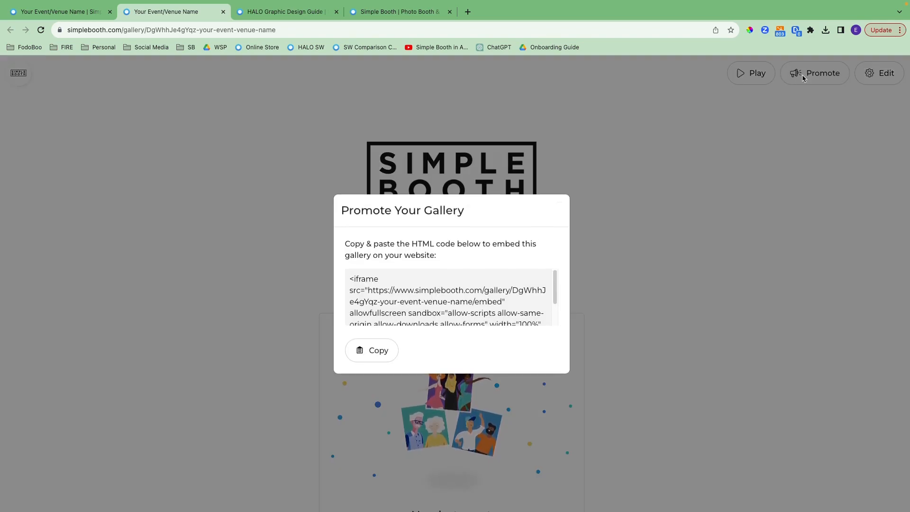
{"action": "left_click", "coordinate": [790, 189]}
{"action": "left_click", "coordinate": [873, 82]}
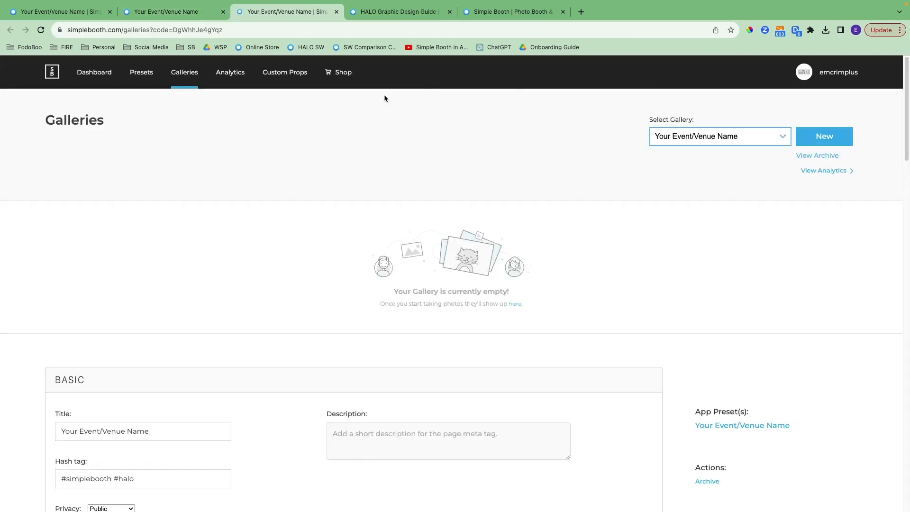
{"action": "left_click", "coordinate": [223, 12]}
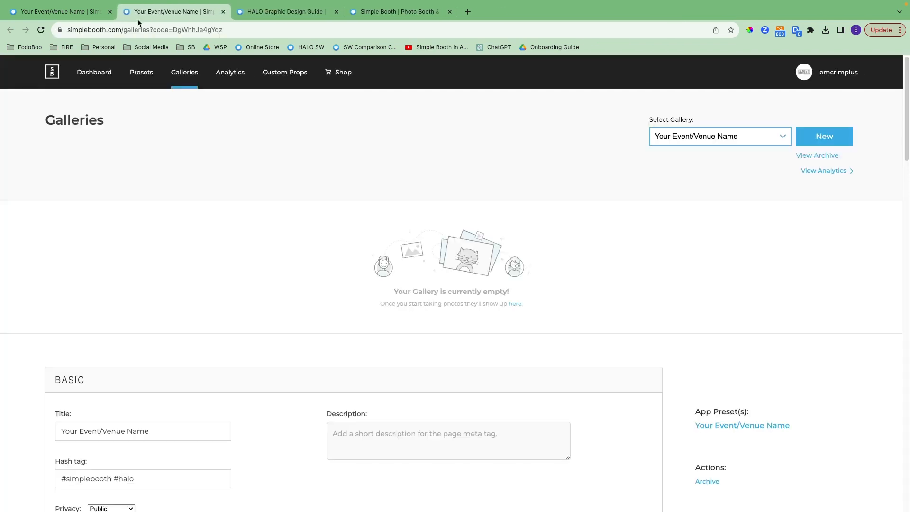
{"action": "left_click", "coordinate": [110, 12]}
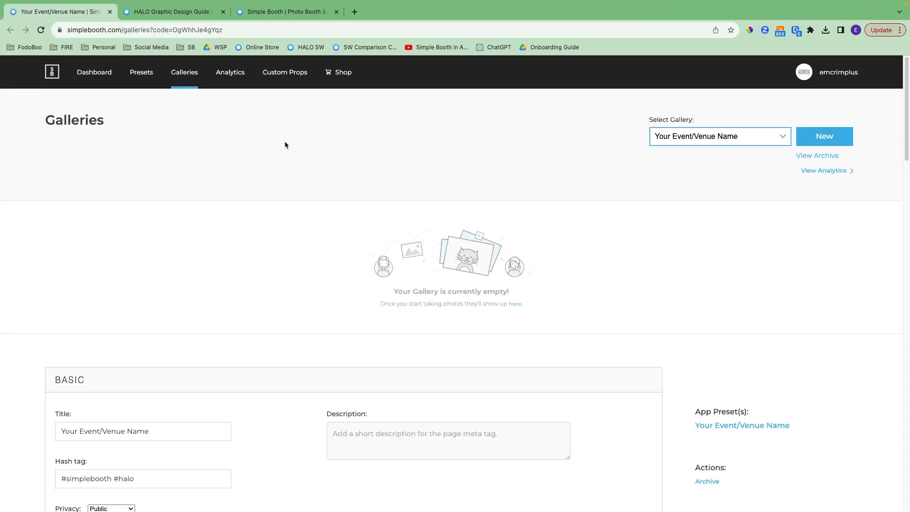
- Open Analytics and check the options for filtering by gallery and by device
{"action": "left_click", "coordinate": [230, 80]}
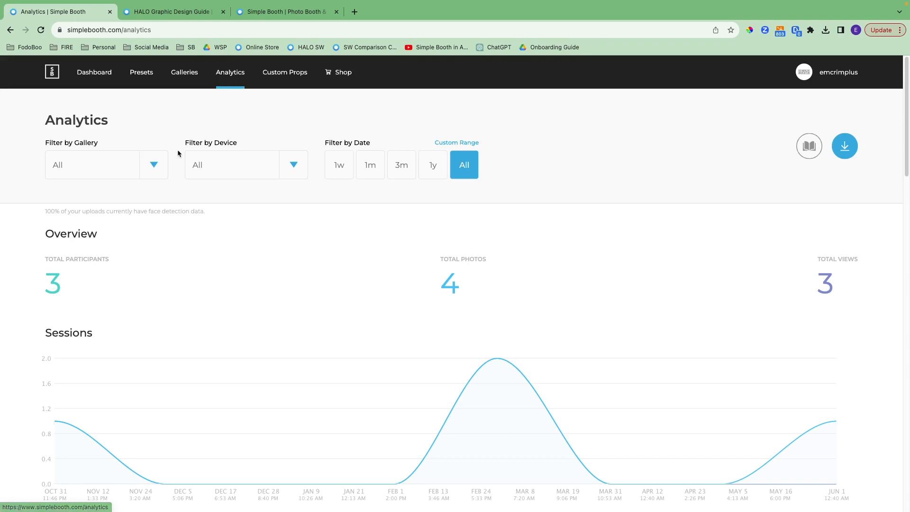
{"action": "left_click", "coordinate": [158, 166]}
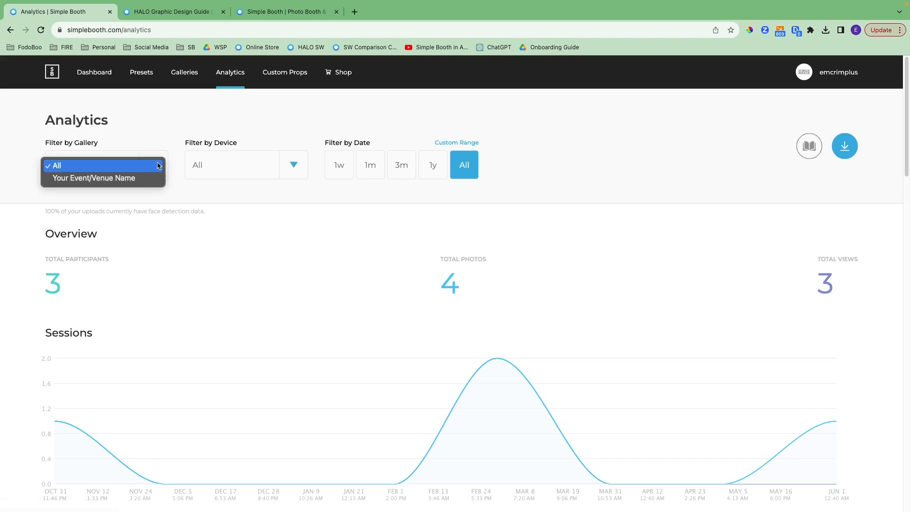
{"action": "left_click", "coordinate": [294, 165]}
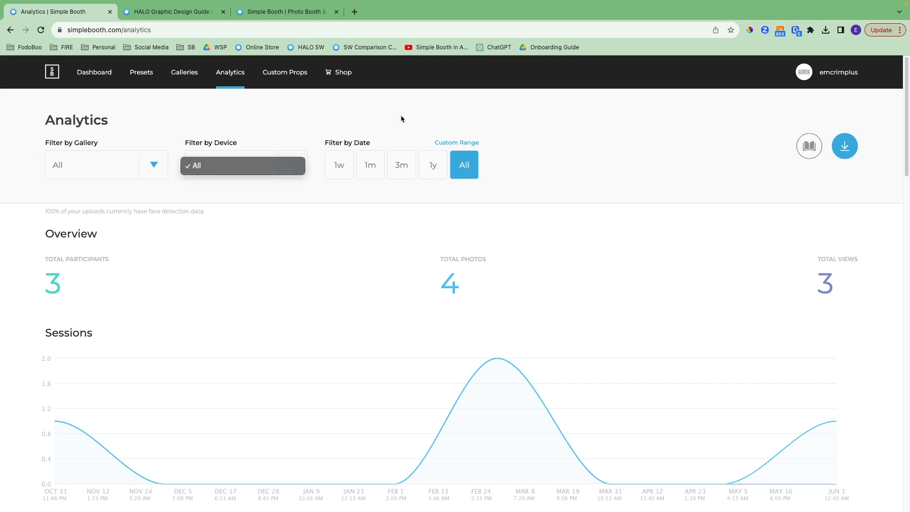
{"action": "left_click", "coordinate": [402, 145]}
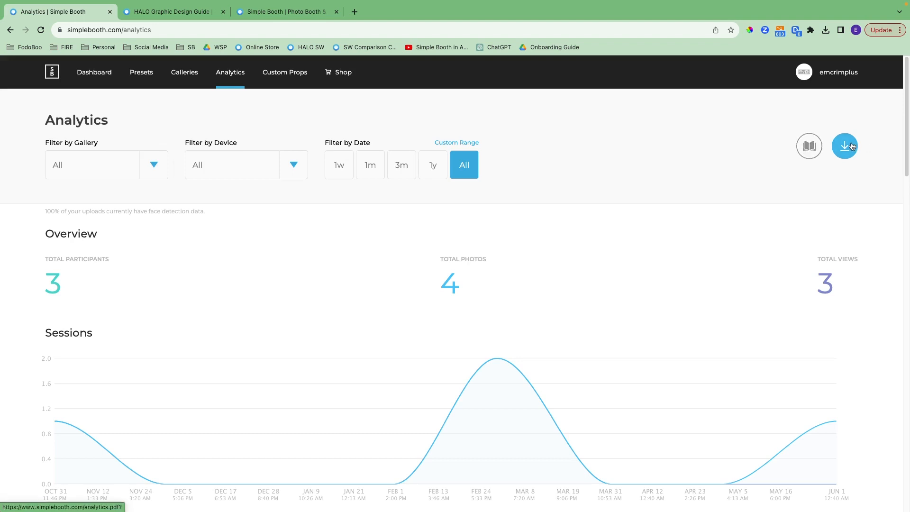
- Review the analytics report from Overview and Sessions through Sharing, Faces, Data Capture Leads, Locations and Most Viewed
{"action": "scroll", "coordinate": [300, 241], "scroll_direction": "down", "scroll_amount": 2}
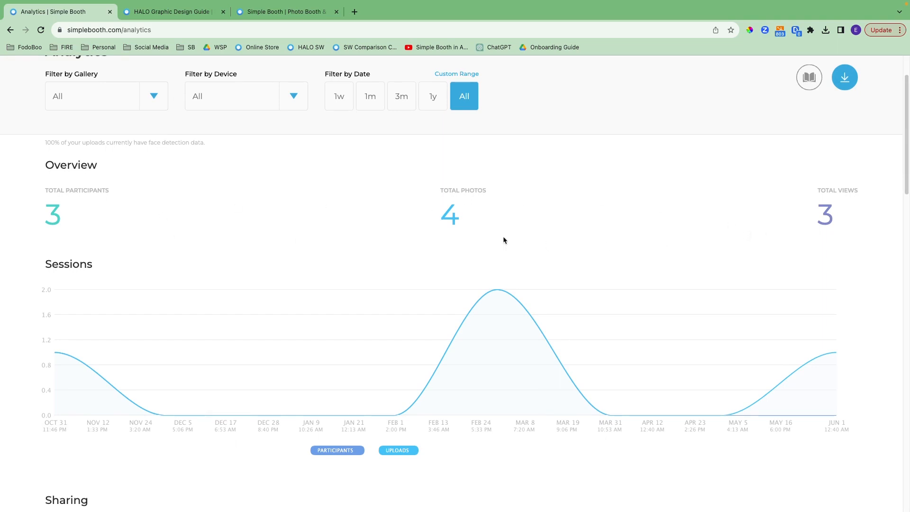
{"action": "scroll", "coordinate": [504, 239], "scroll_direction": "down", "scroll_amount": 2}
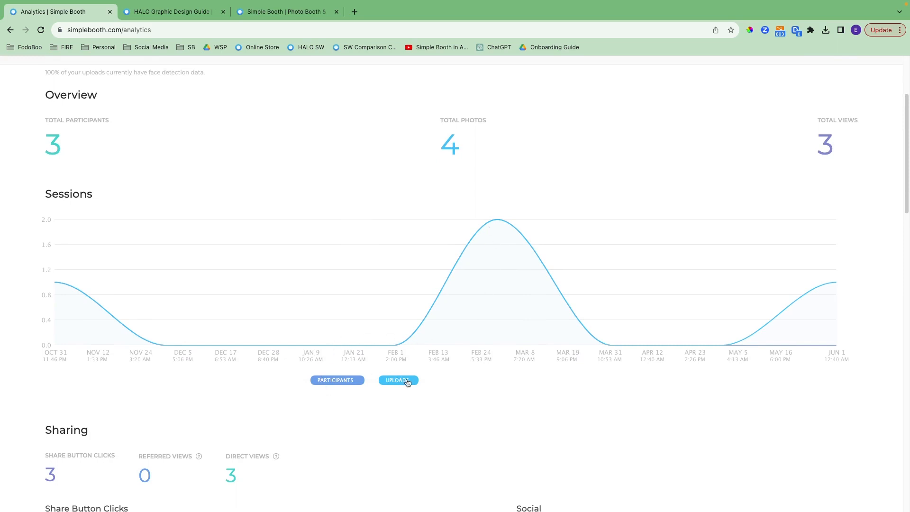
{"action": "mouse_move", "coordinate": [497, 220]}
{"action": "scroll", "coordinate": [462, 403], "scroll_direction": "down", "scroll_amount": 5}
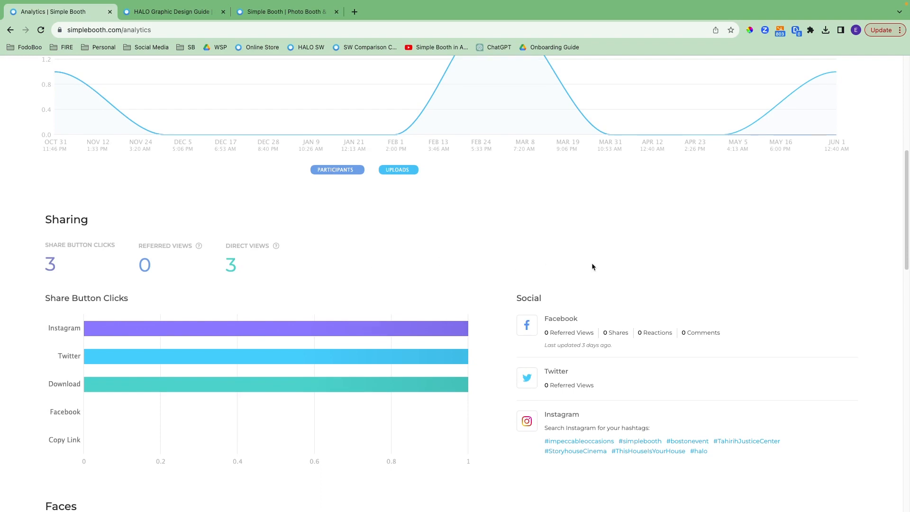
{"action": "scroll", "coordinate": [592, 263], "scroll_direction": "down", "scroll_amount": 1}
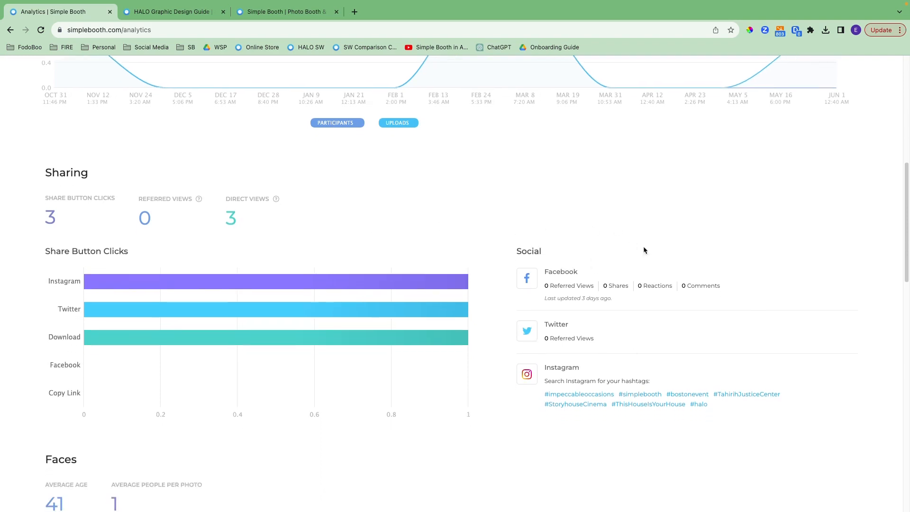
{"action": "scroll", "coordinate": [488, 456], "scroll_direction": "down", "scroll_amount": 3}
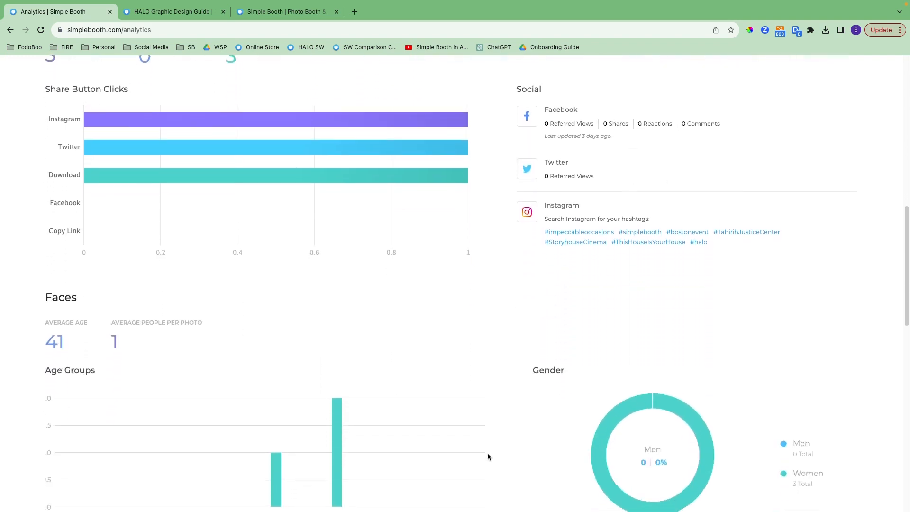
{"action": "scroll", "coordinate": [489, 456], "scroll_direction": "down", "scroll_amount": 3}
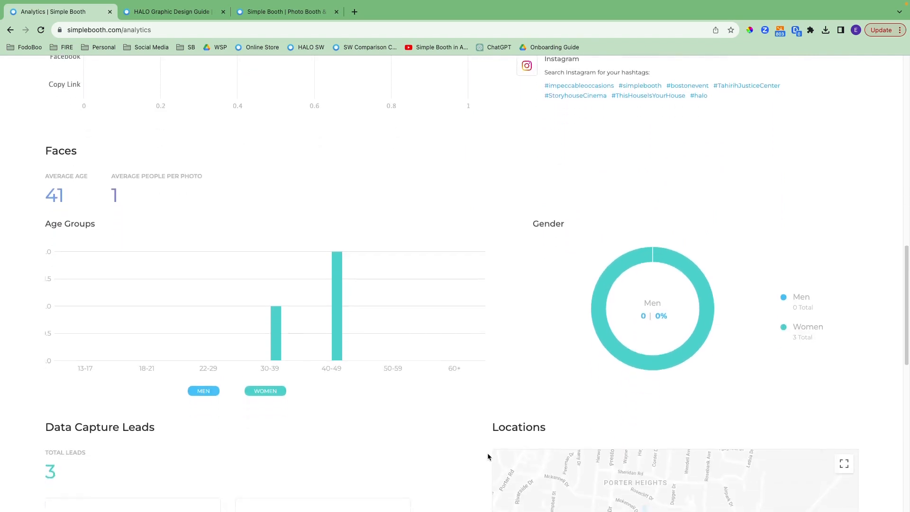
{"action": "scroll", "coordinate": [546, 393], "scroll_direction": "down", "scroll_amount": 4}
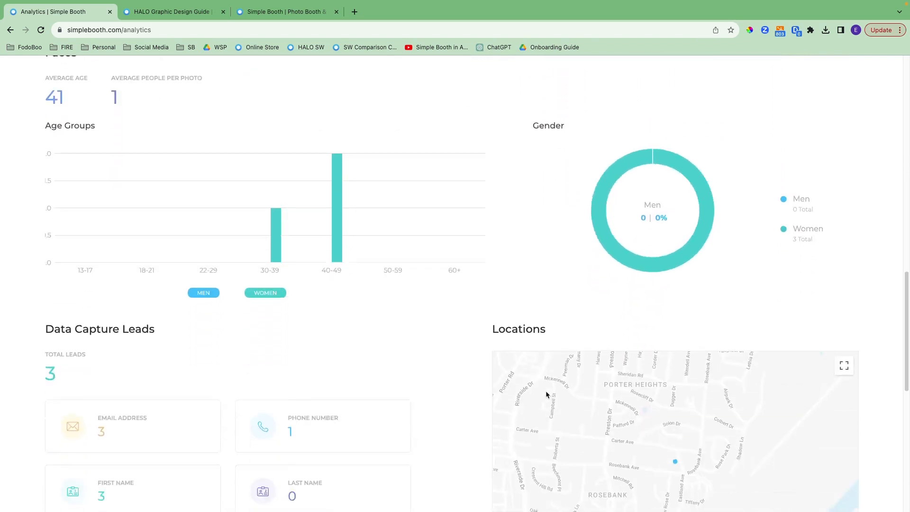
{"action": "scroll", "coordinate": [547, 392], "scroll_direction": "down", "scroll_amount": 1}
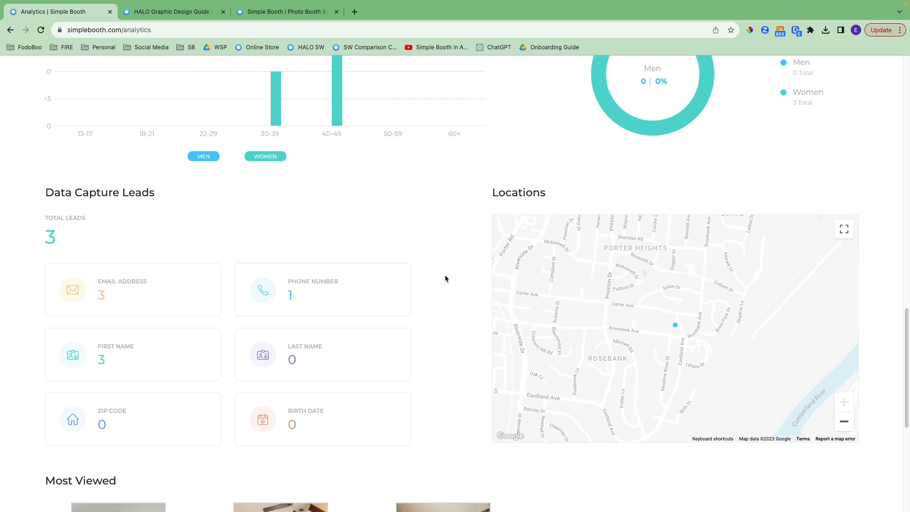
{"action": "scroll", "coordinate": [446, 279], "scroll_direction": "down", "scroll_amount": 4}
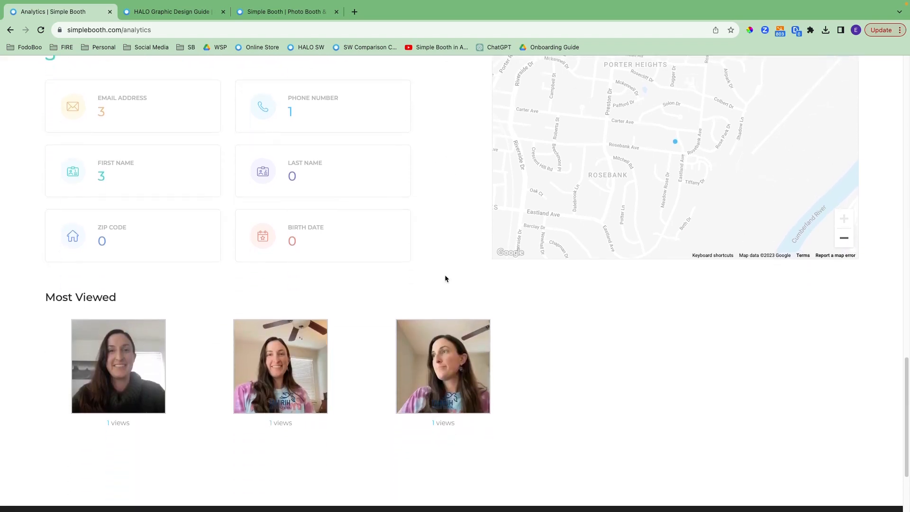
{"action": "scroll", "coordinate": [445, 277], "scroll_direction": "up", "scroll_amount": 15}
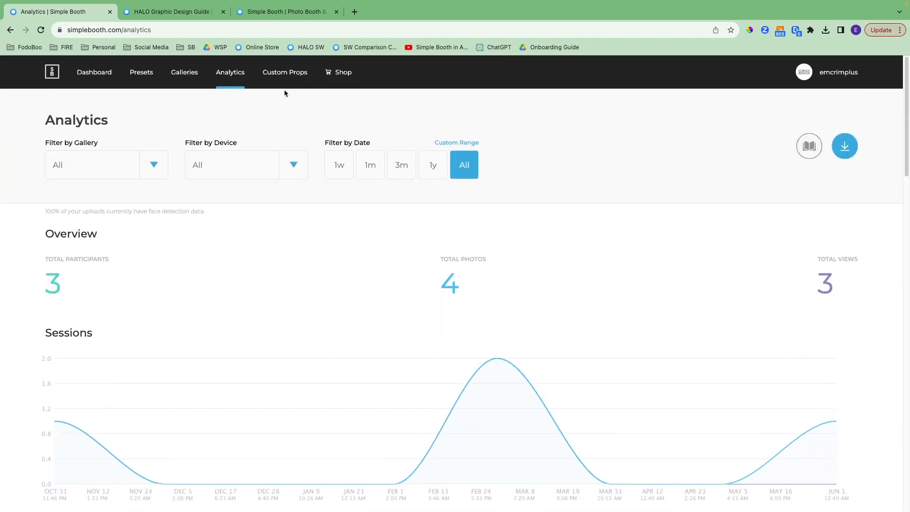
- Create a new custom prop pack named "Simple Booth" and proceed to its upload stage
{"action": "left_click", "coordinate": [285, 76]}
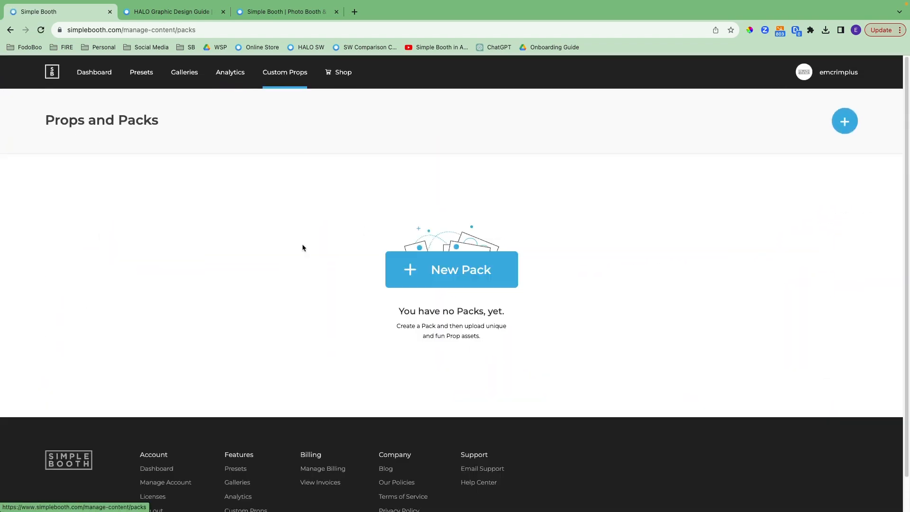
{"action": "left_click", "coordinate": [441, 280]}
{"action": "left_click", "coordinate": [211, 223]}
{"action": "type", "text": "Simple Booth"}
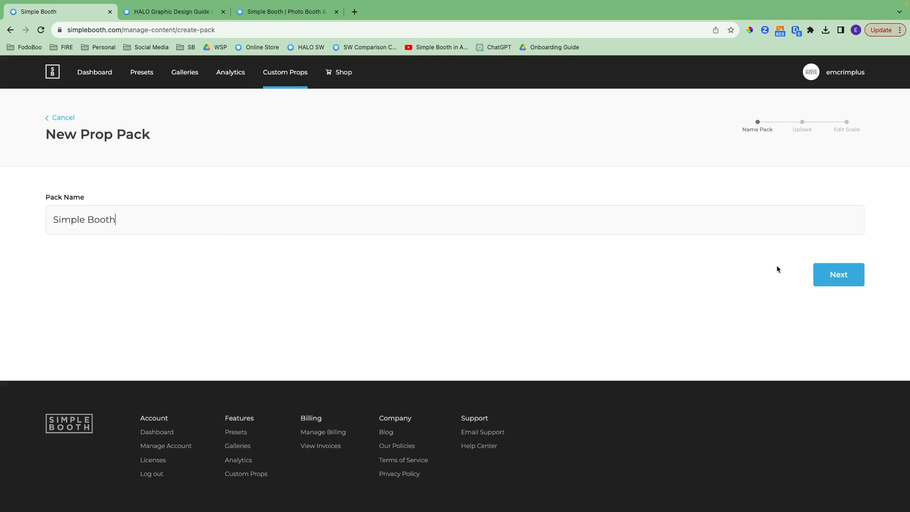
{"action": "left_click", "coordinate": [849, 271]}
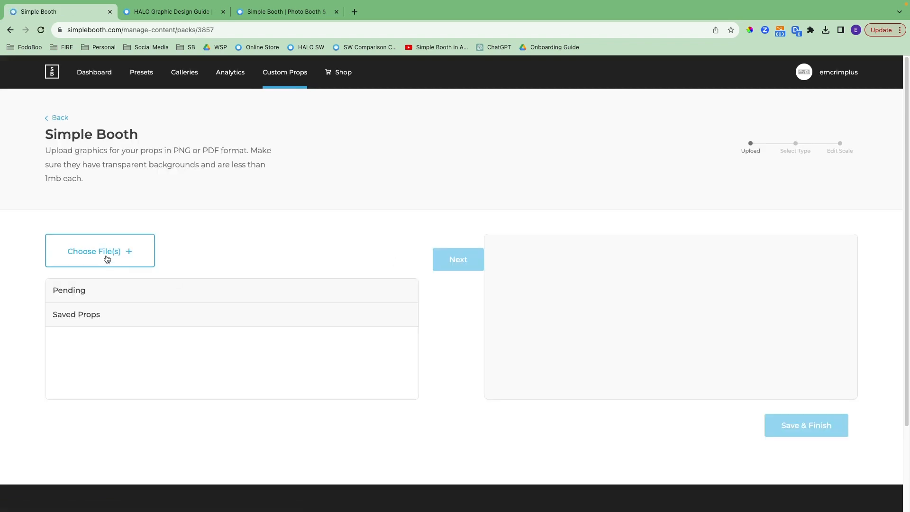
- Upload header.png from the Graphics folder to the Simple Booth prop pack and proceed to its prop setup
{"action": "left_click", "coordinate": [109, 260]}
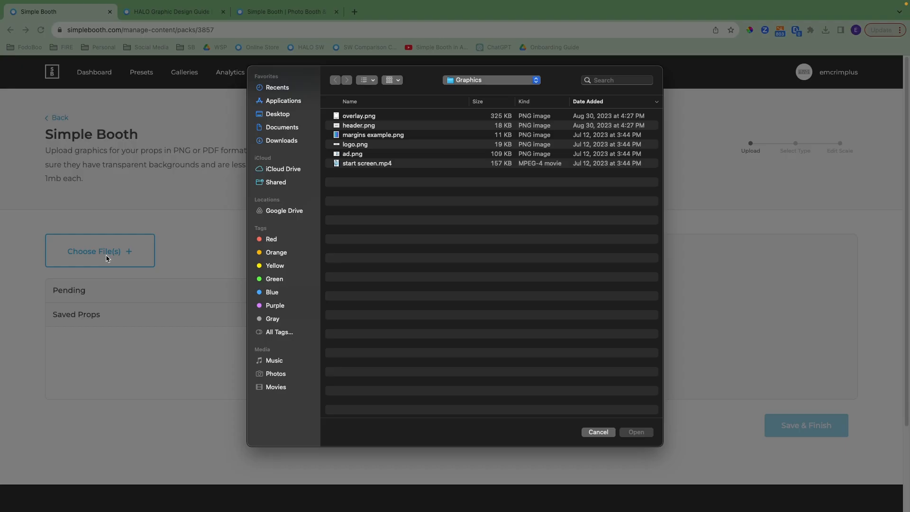
{"action": "left_click", "coordinate": [358, 127]}
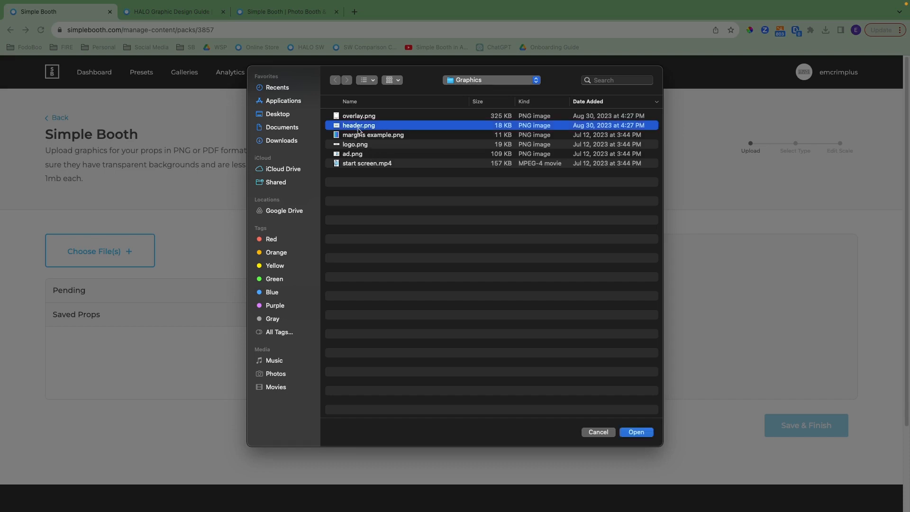
{"action": "left_click", "coordinate": [638, 433]}
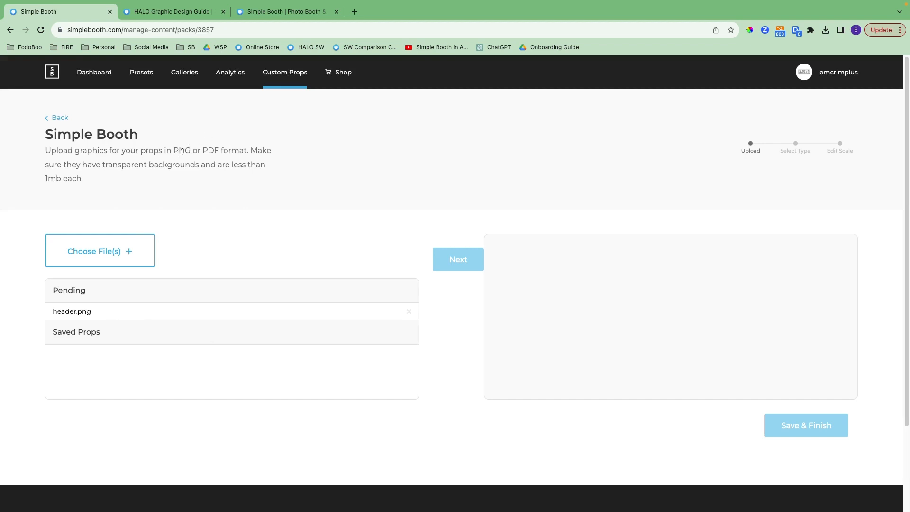
{"action": "left_click", "coordinate": [109, 315]}
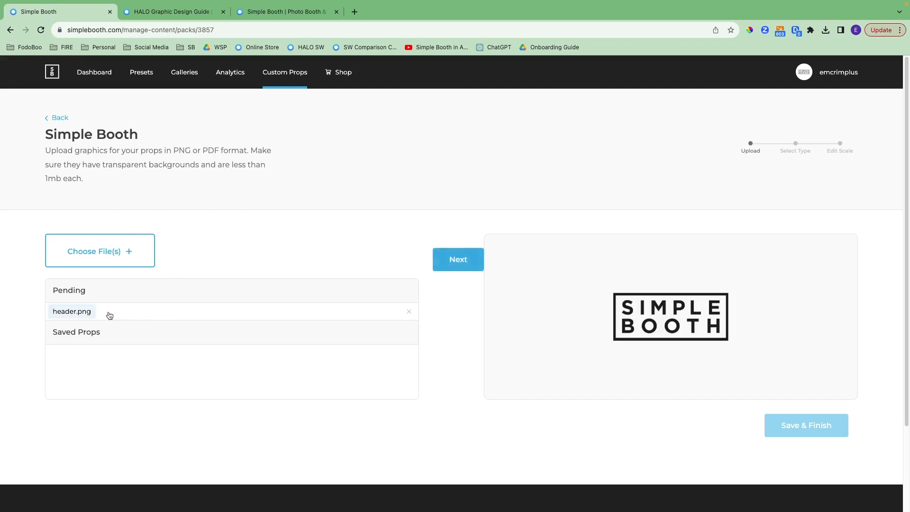
{"action": "left_click", "coordinate": [459, 260]}
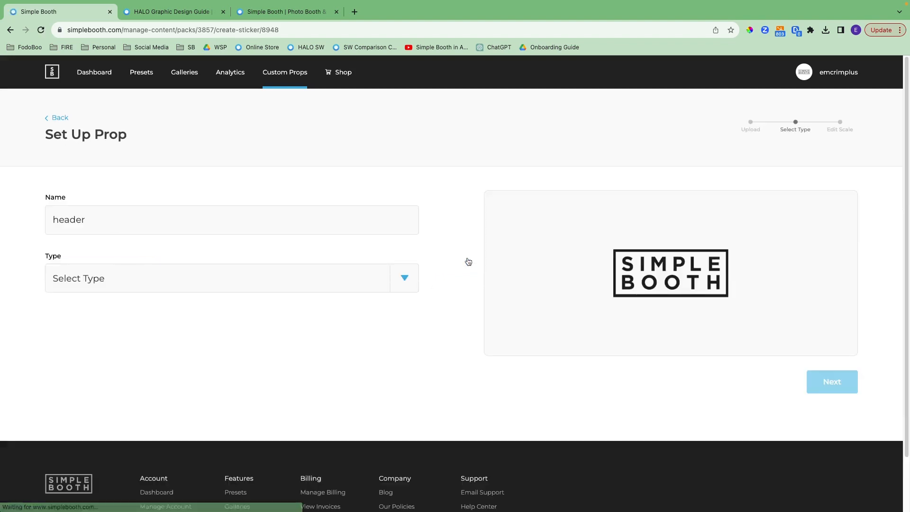
- Name the prop "Simple Booth", set its type to Top of Head, and proceed to scale editing
{"action": "double_click", "coordinate": [159, 217]}
{"action": "type", "text": "Si"}
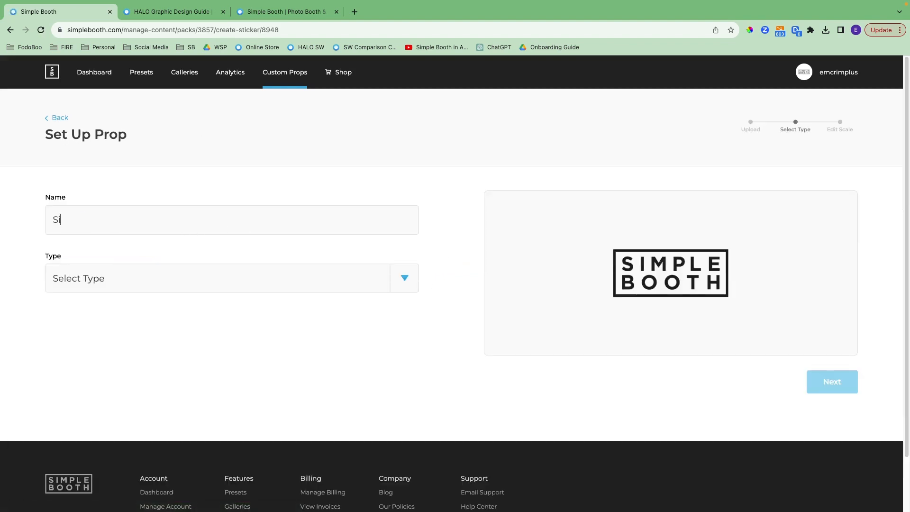
{"action": "type", "text": "mple Booth"}
{"action": "left_click", "coordinate": [223, 277]}
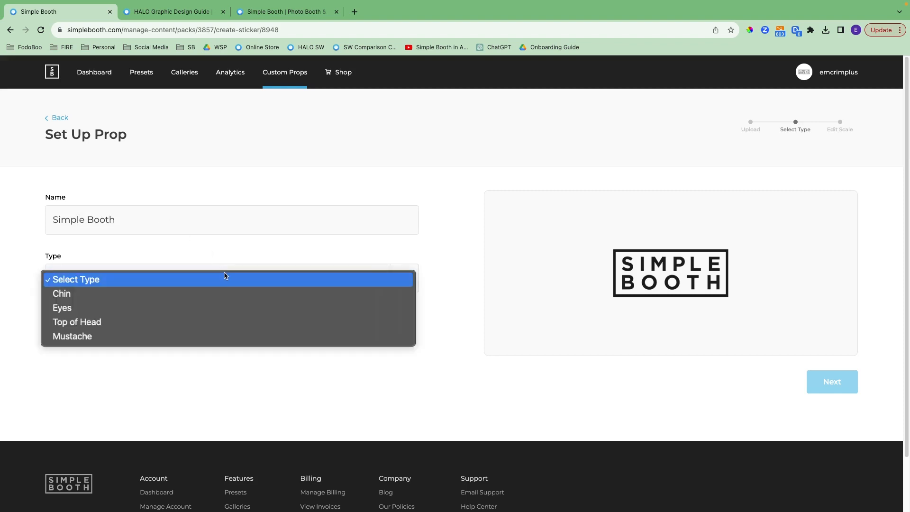
{"action": "left_click", "coordinate": [173, 323]}
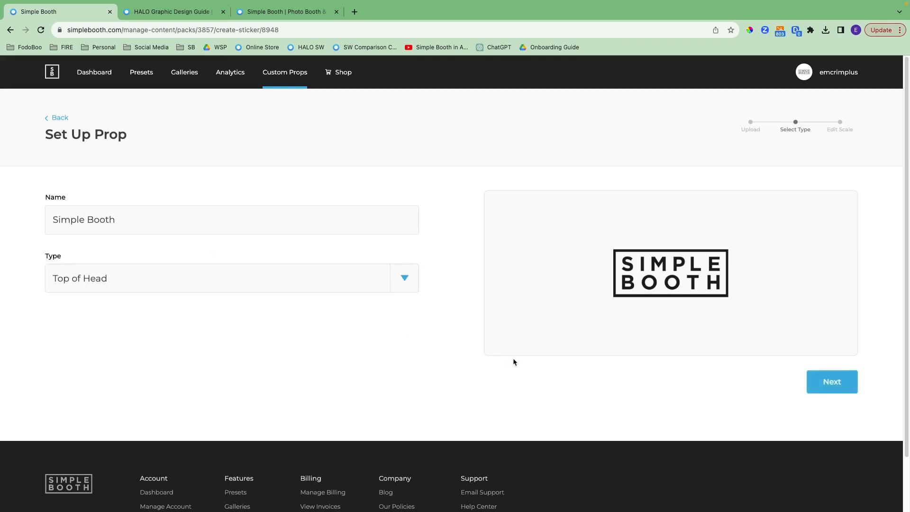
{"action": "left_click", "coordinate": [843, 391]}
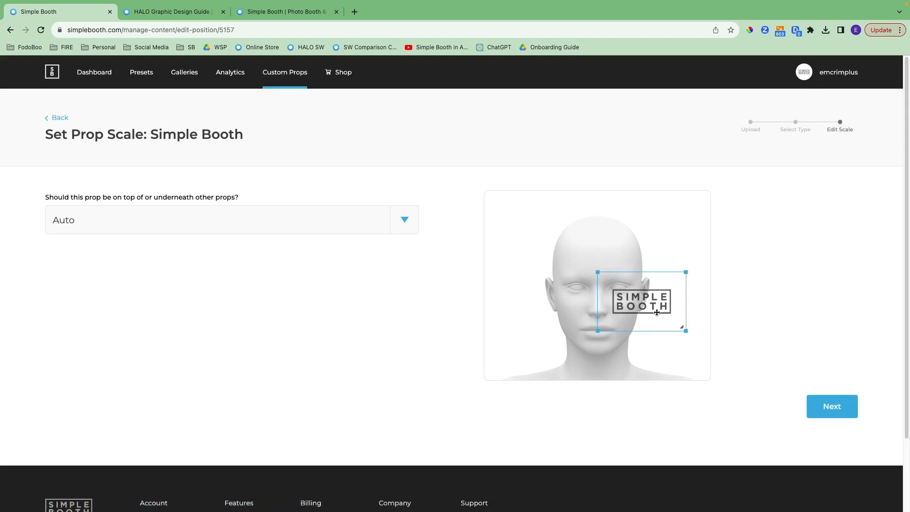
- Enlarge the Simple Booth logo prop and position it centred across the model head's forehead
{"action": "left_click_drag", "start_coordinate": [659, 313], "coordinate": [609, 250]}
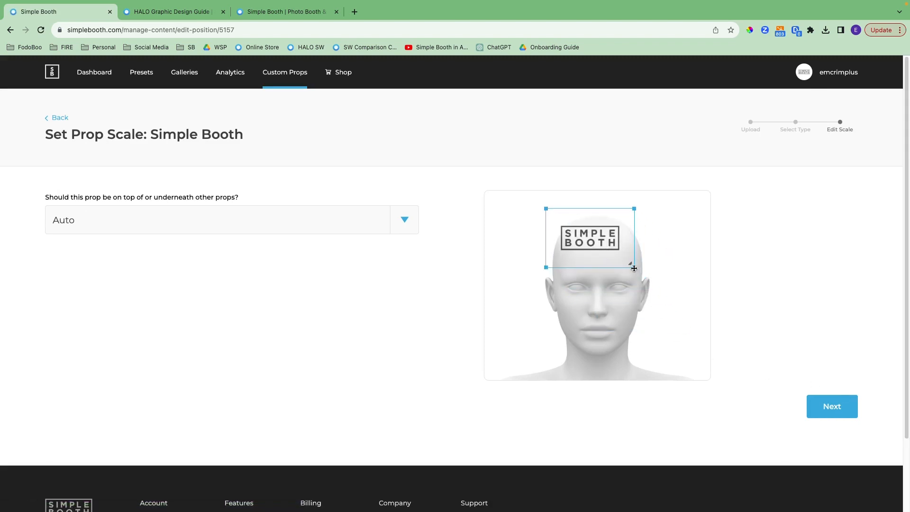
{"action": "left_click_drag", "start_coordinate": [635, 208], "coordinate": [672, 191]}
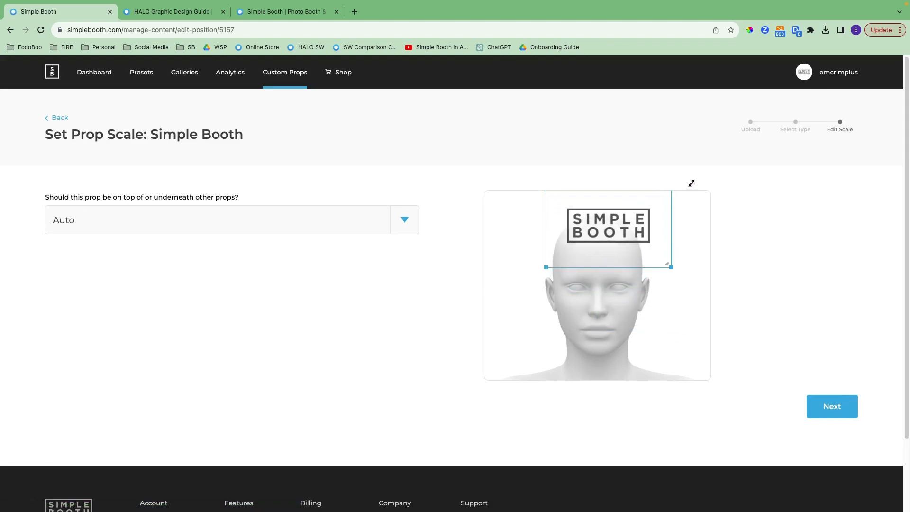
{"action": "left_click_drag", "start_coordinate": [632, 233], "coordinate": [622, 253]}
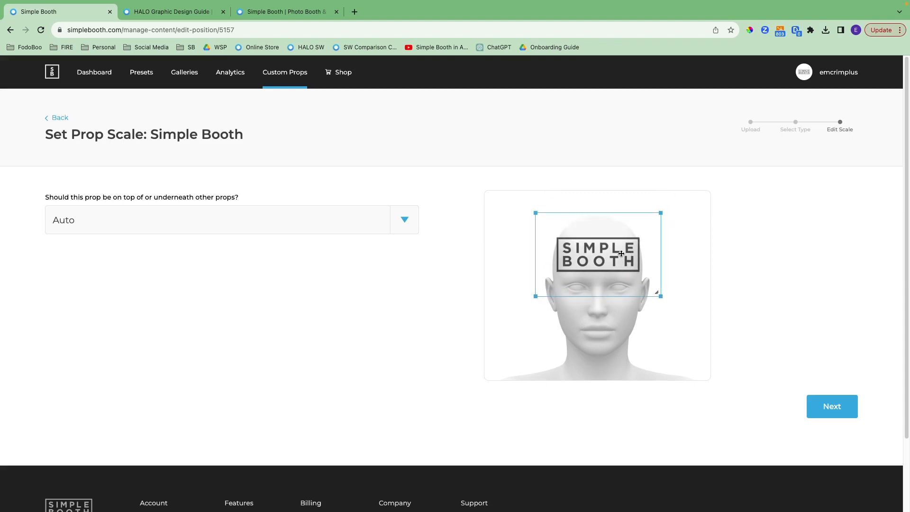
- Check the prop's layering options without changing the Auto setting, and return to the dashboard
{"action": "left_click", "coordinate": [406, 220]}
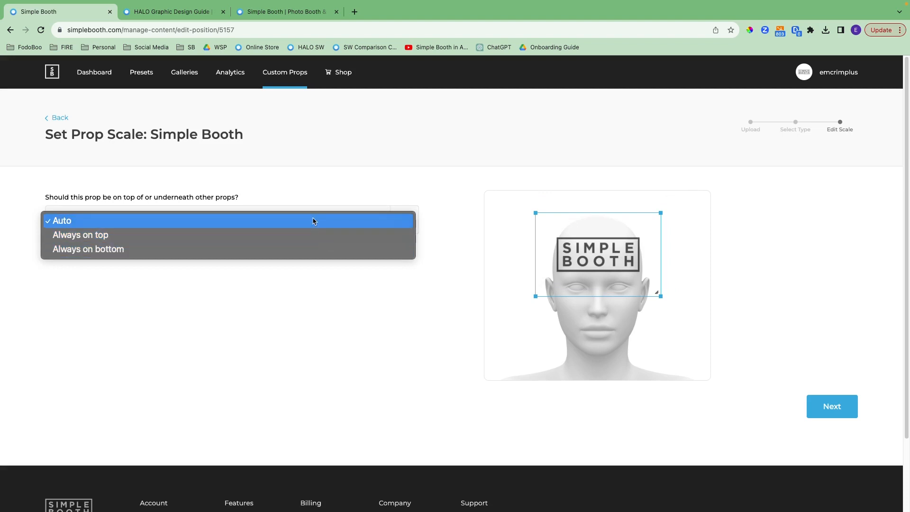
{"action": "left_click", "coordinate": [329, 172]}
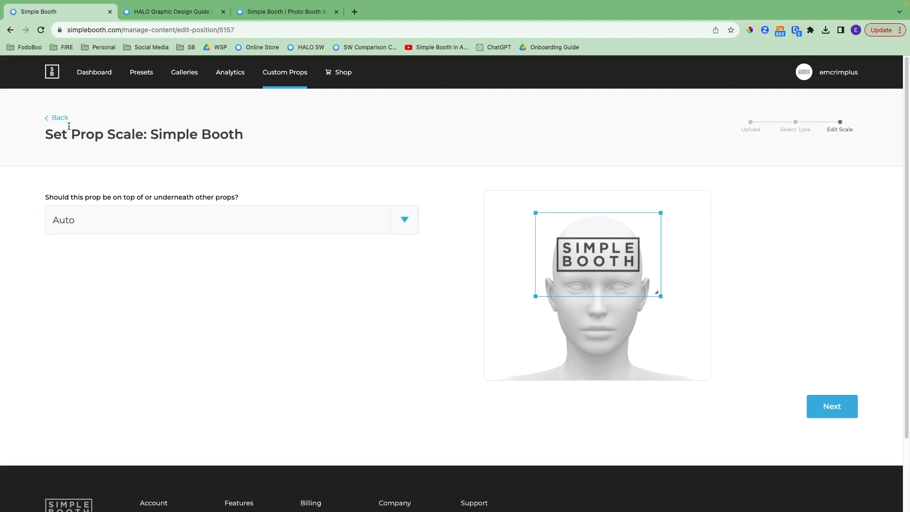
{"action": "left_click", "coordinate": [101, 81]}
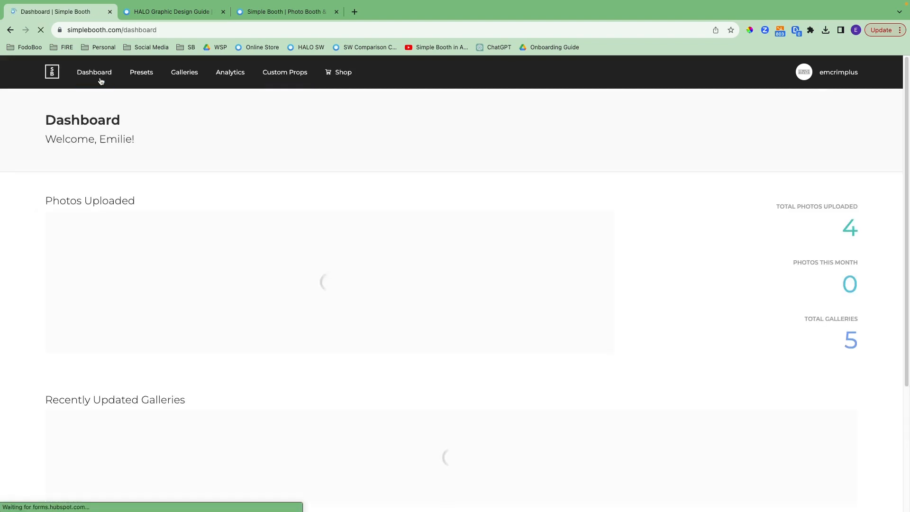